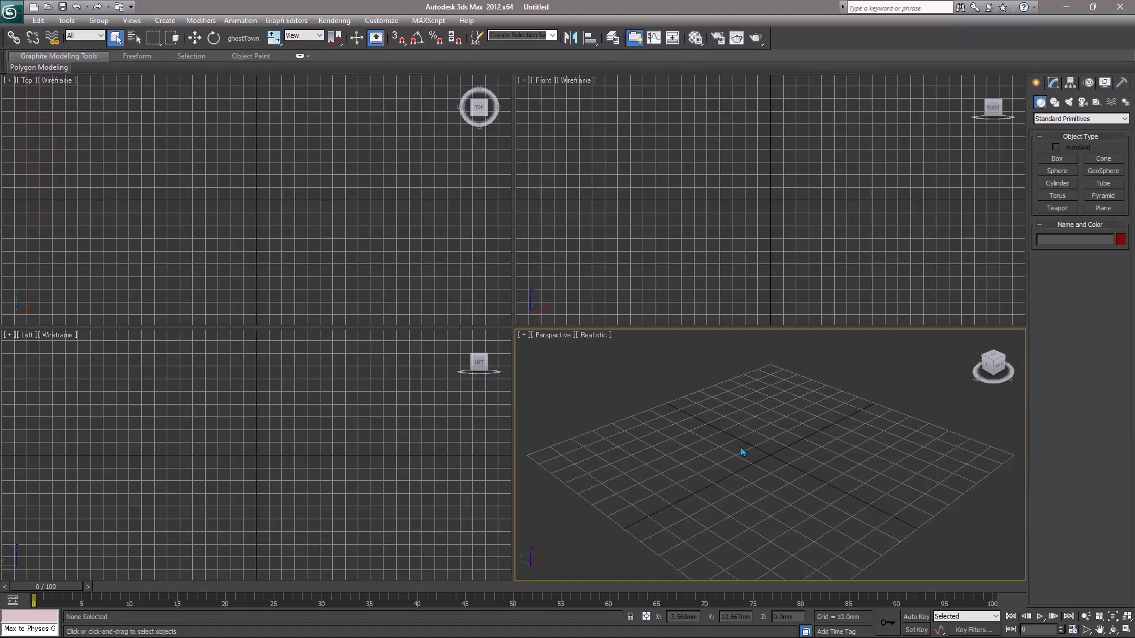
# - Maximize the viewport, switch it to the Left view, and hide the grid
pyautogui.hotkey('alt', 'w')
pyautogui.keyDown('alt'); pyautogui.moveTo(668, 398); pyautogui.dragTo(677, 373, button='middle'); pyautogui.keyUp('alt')
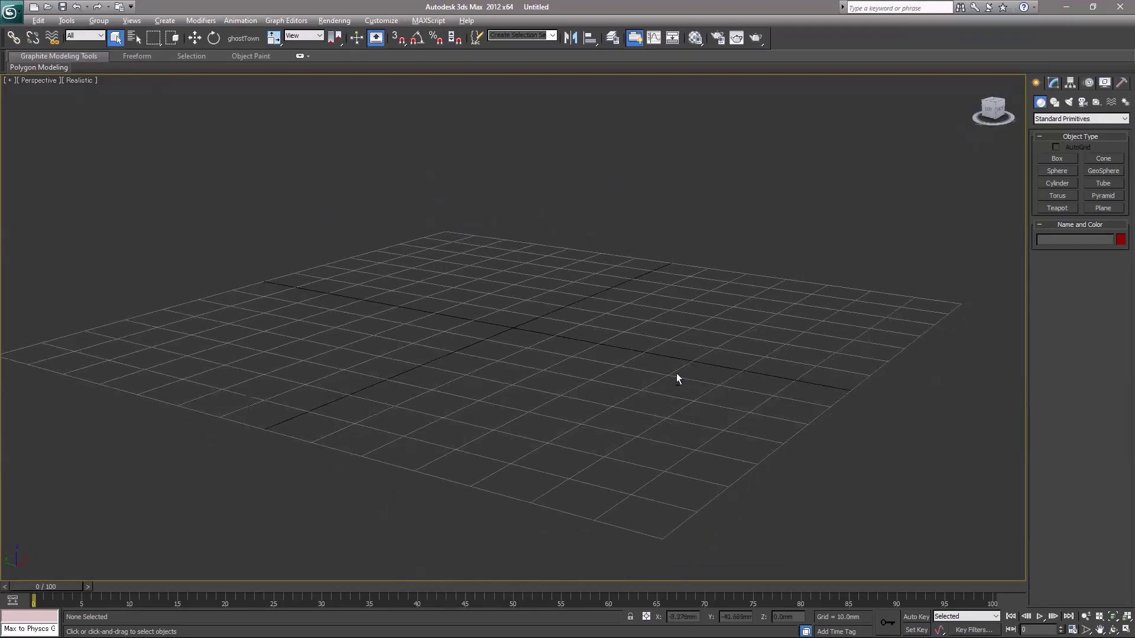
pyautogui.press('l')
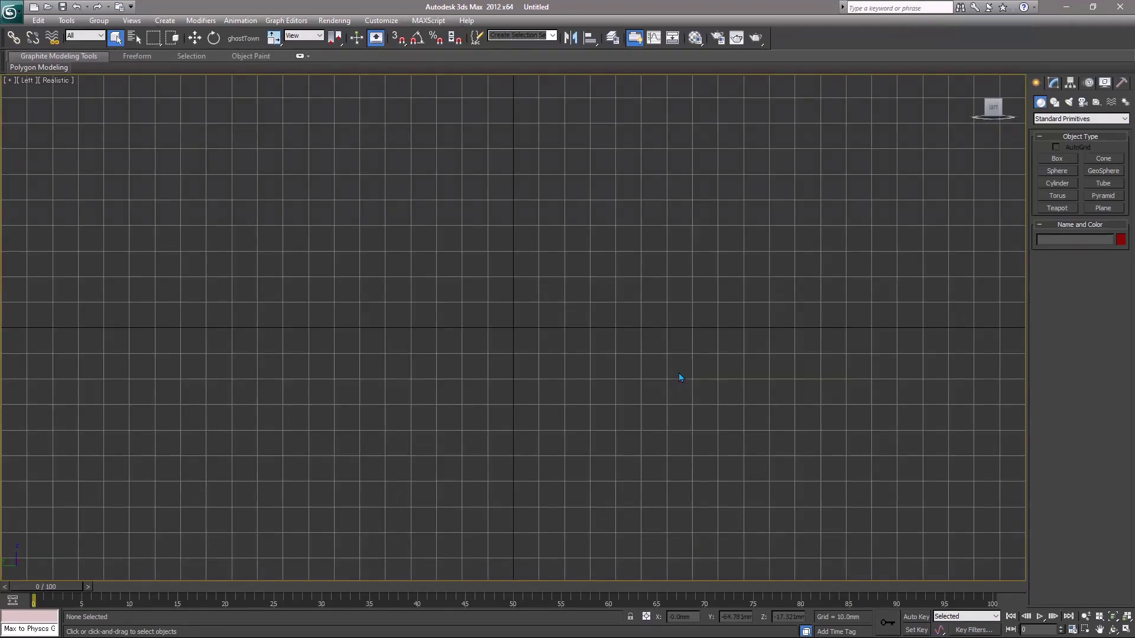
pyautogui.press('g')
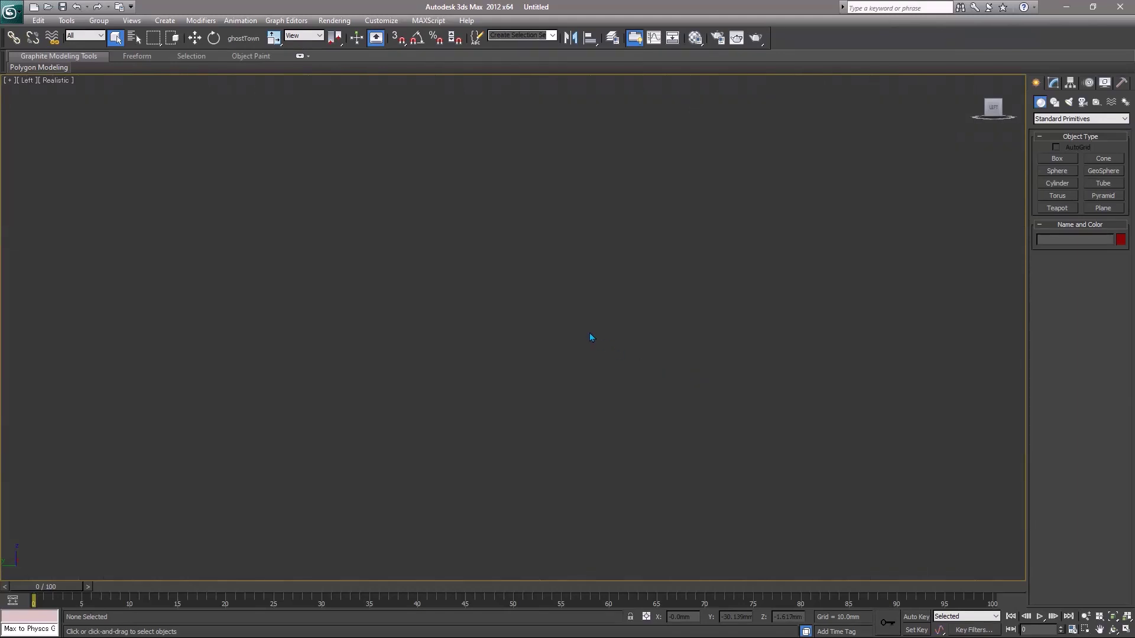
# - Draw a slanted three-point Line spline across the middle of the Left view
pyautogui.click(1054, 101)
pyautogui.click(1058, 167)
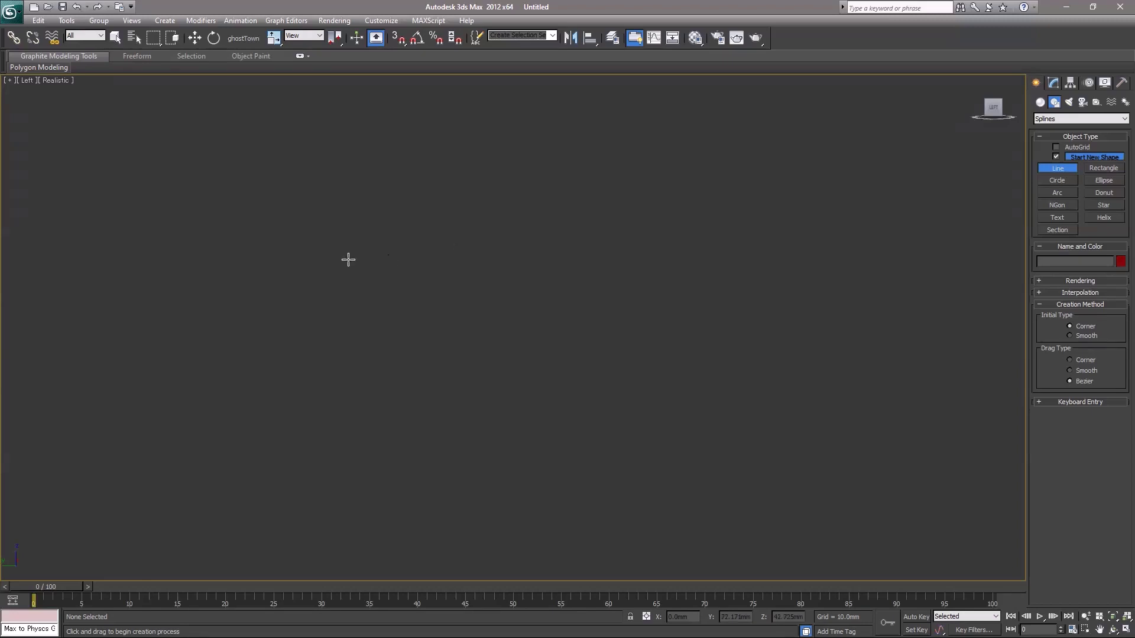
pyautogui.click(373, 271)
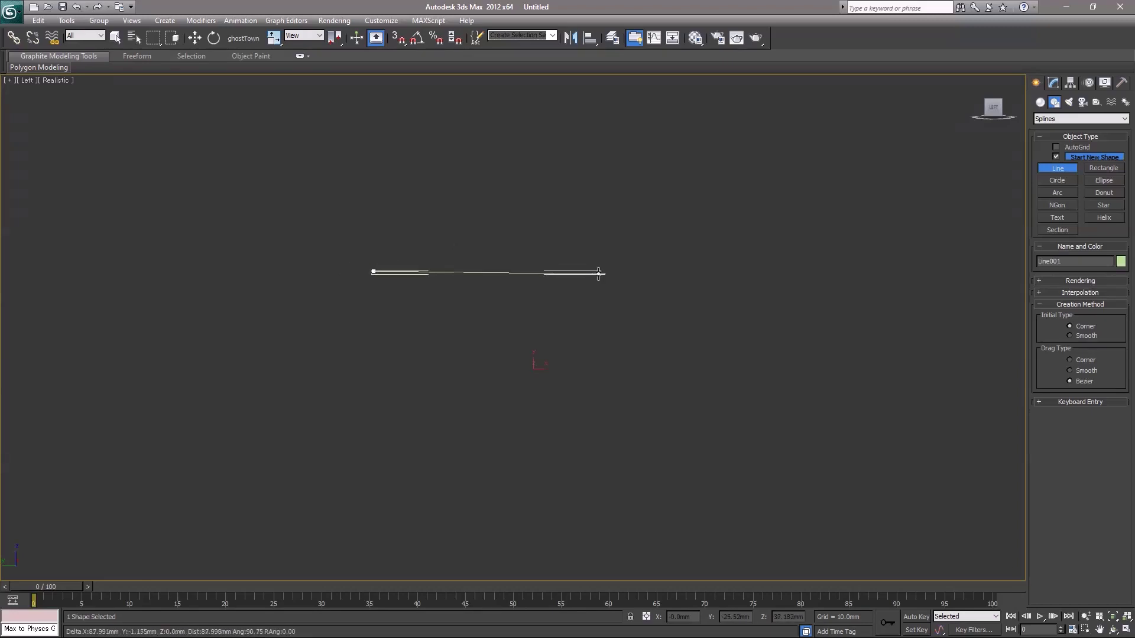
pyautogui.click(622, 281)
pyautogui.click(871, 323)
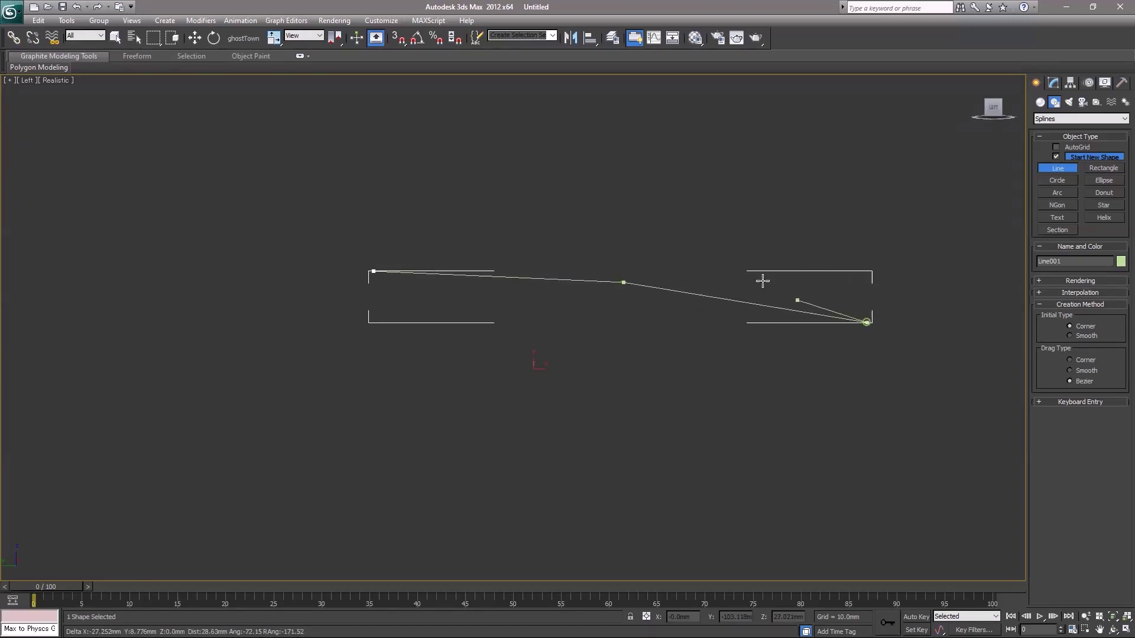
pyautogui.rightClick(760, 279)
pyautogui.rightClick(760, 247)
# - At Vertex level, turn off Optimize and set the line's interpolation Steps to 2
pyautogui.click(1053, 83)
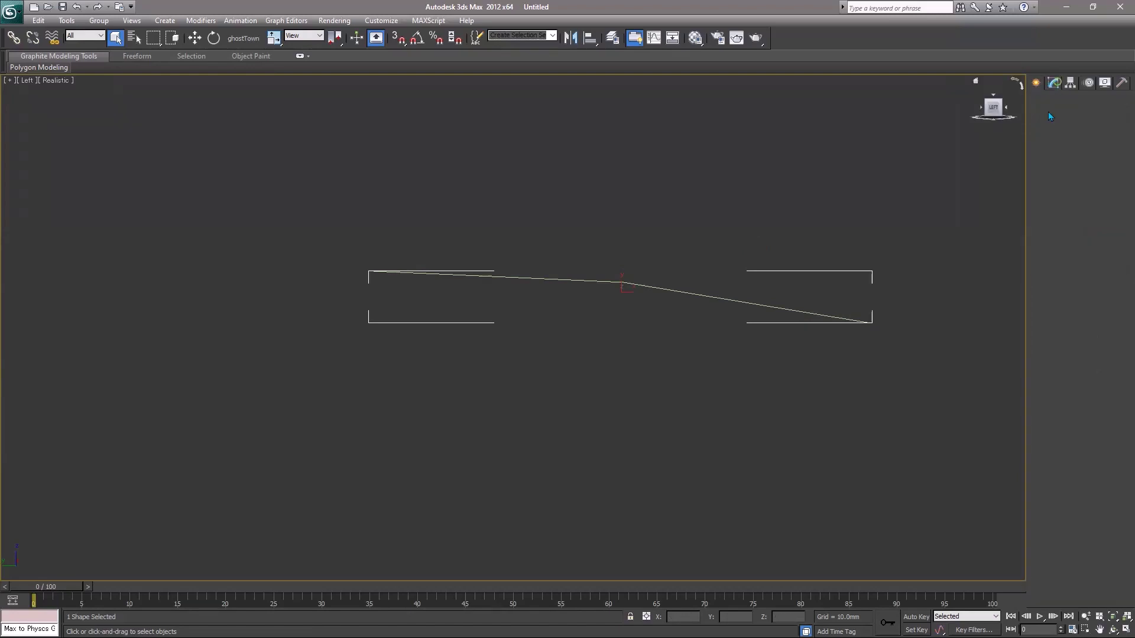
pyautogui.click(1038, 189)
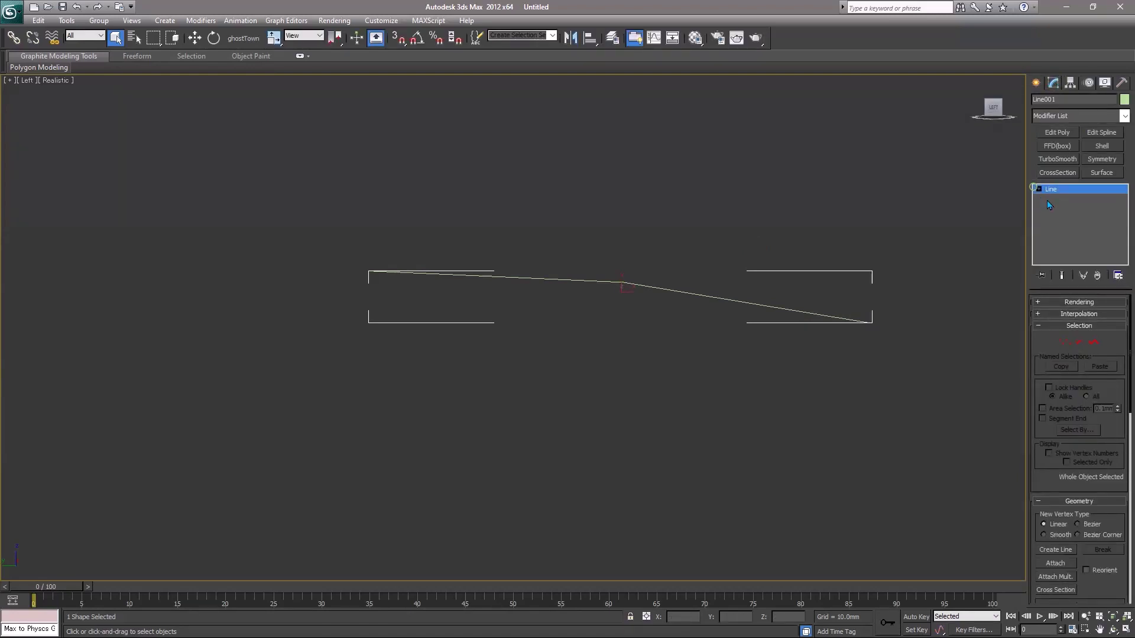
pyautogui.click(624, 283)
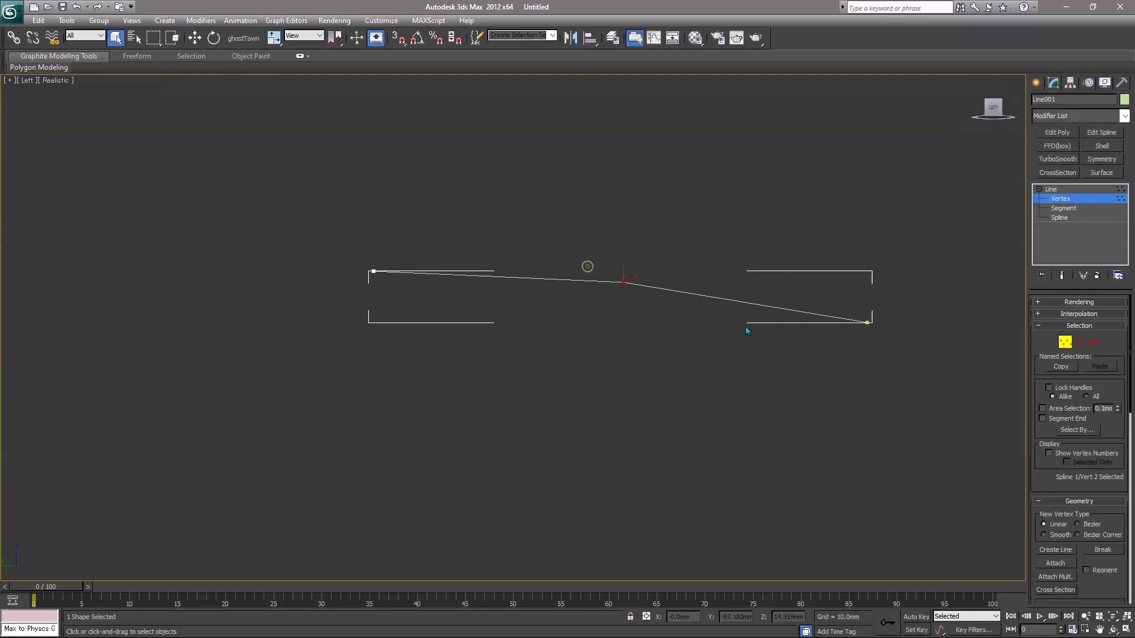
pyautogui.click(1067, 314)
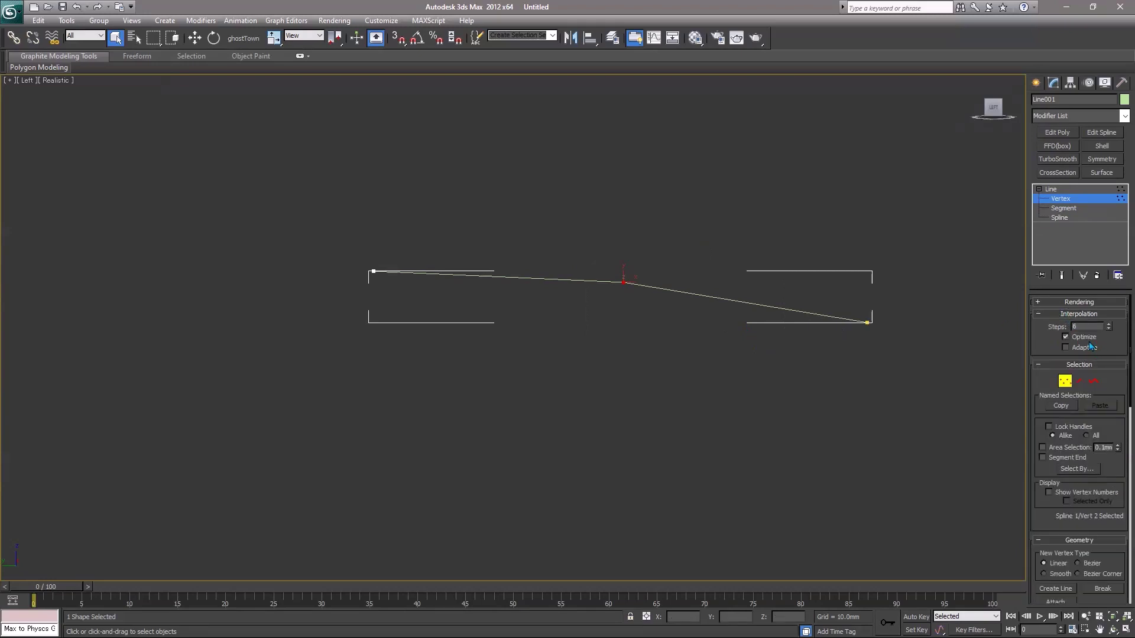
pyautogui.click(1083, 337)
pyautogui.click(1109, 324)
# - Make the line's middle vertex Smooth so the line curves
pyautogui.moveTo(279, 215); pyautogui.dragTo(413, 286)
pyautogui.click(290, 216)
pyautogui.hotkey('ctrl', 'a')
pyautogui.rightClick(704, 290)
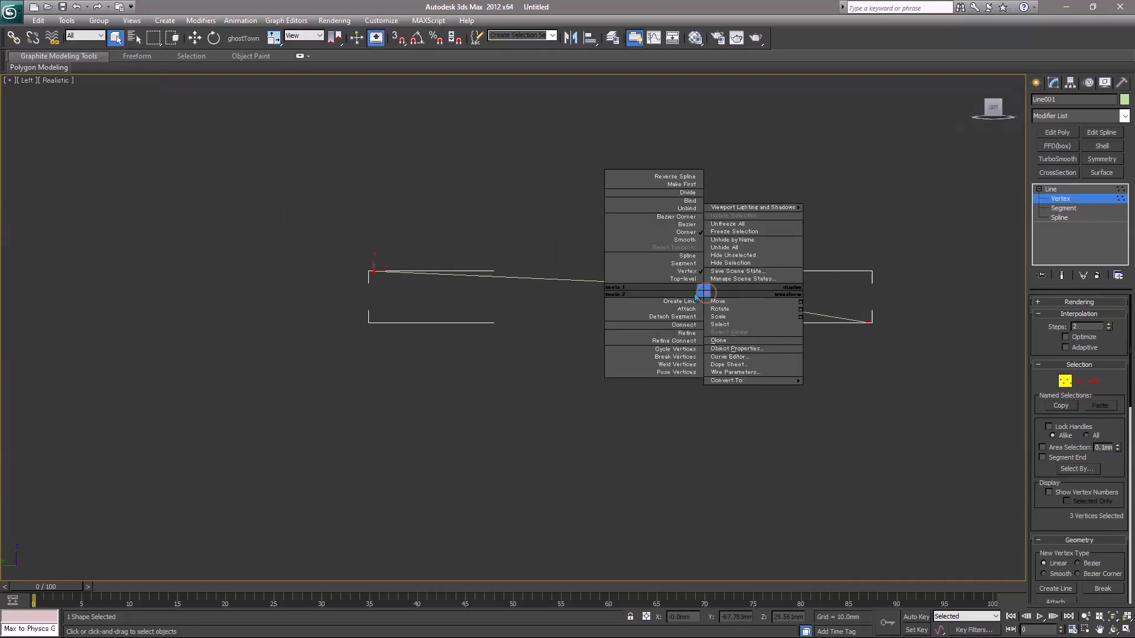
pyautogui.click(643, 233)
pyautogui.click(623, 281)
pyautogui.rightClick(643, 311)
pyautogui.click(599, 261)
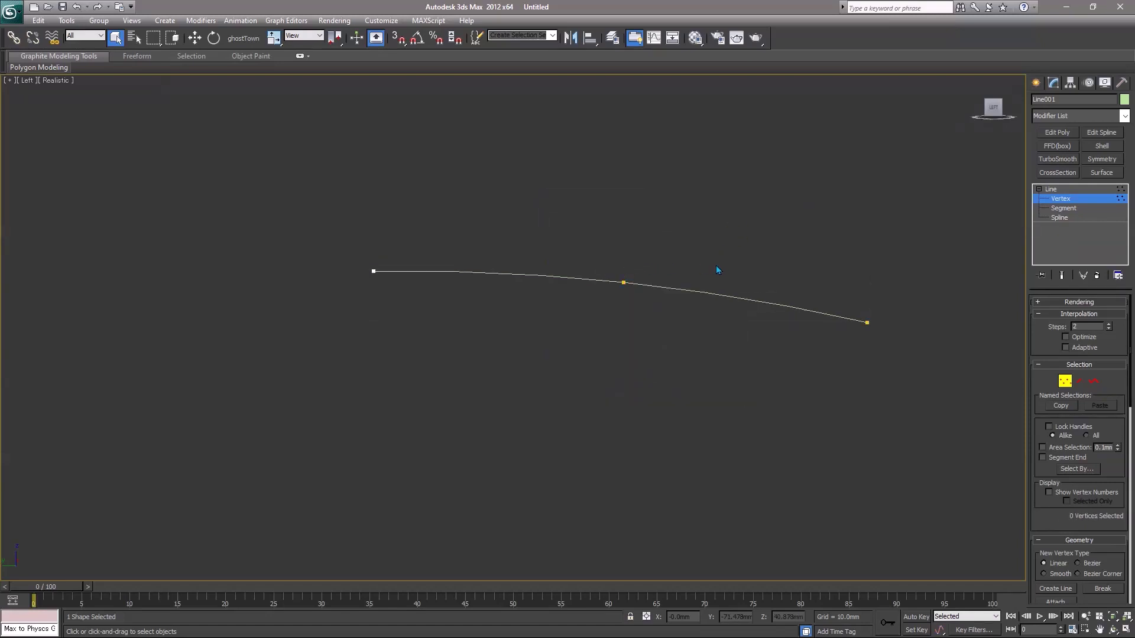
# - In the Front view, reset the line's X position to zero
pyautogui.press('p')
pyautogui.moveTo(700, 258)
pyautogui.keyDown('alt'); pyautogui.mouseDown(button='middle')
pyautogui.moveTo(539, 319)
pyautogui.moveTo(609, 331)
pyautogui.mouseUp(button='middle'); pyautogui.keyUp('alt')
pyautogui.press('f')
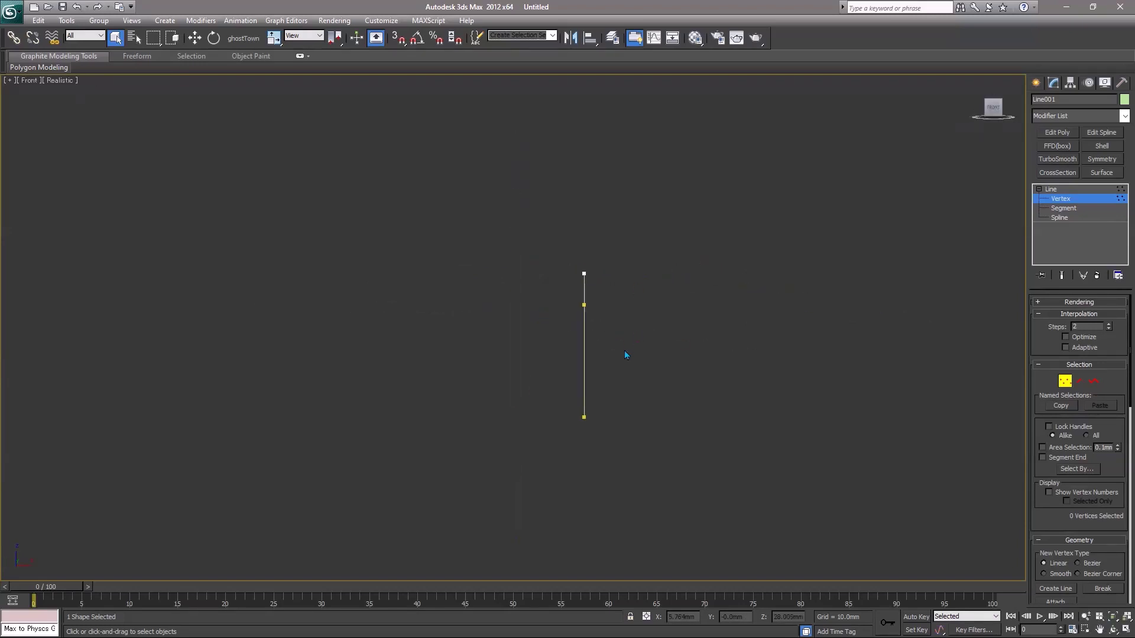
pyautogui.press('w')
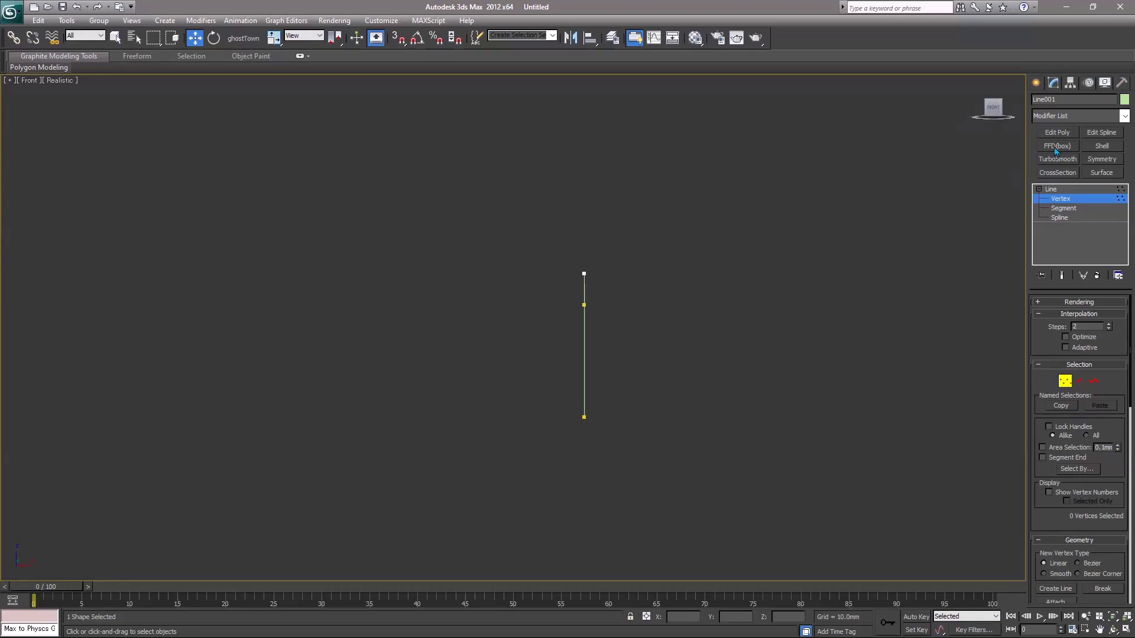
pyautogui.click(1035, 83)
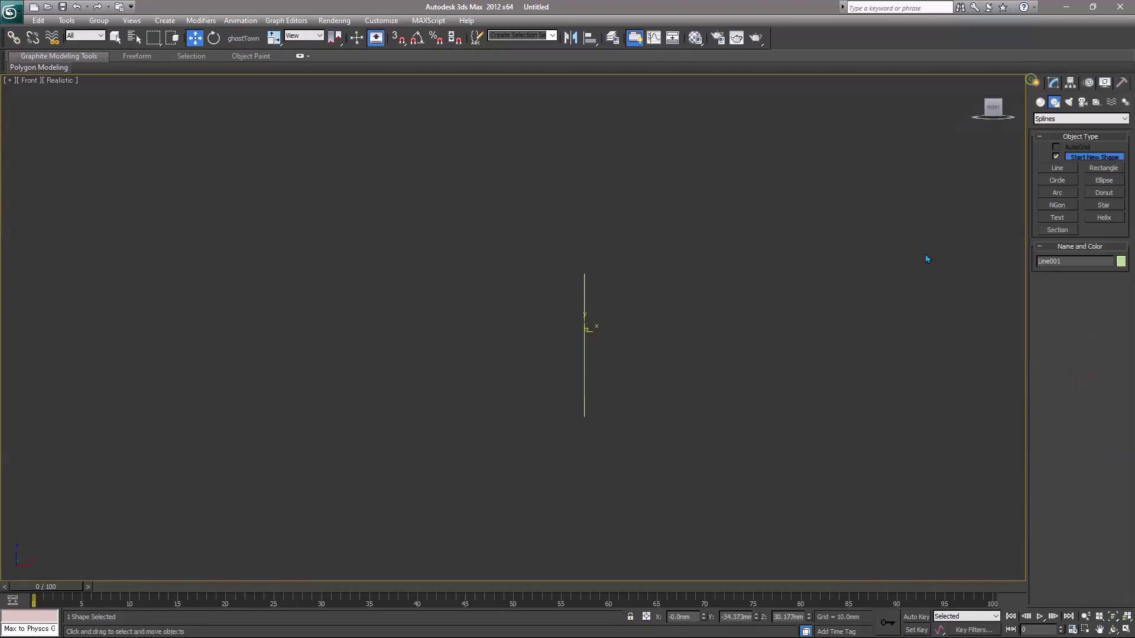
pyautogui.rightClick(703, 619)
# - Orbit the Perspective view so the curved line runs diagonally
pyautogui.press('q')
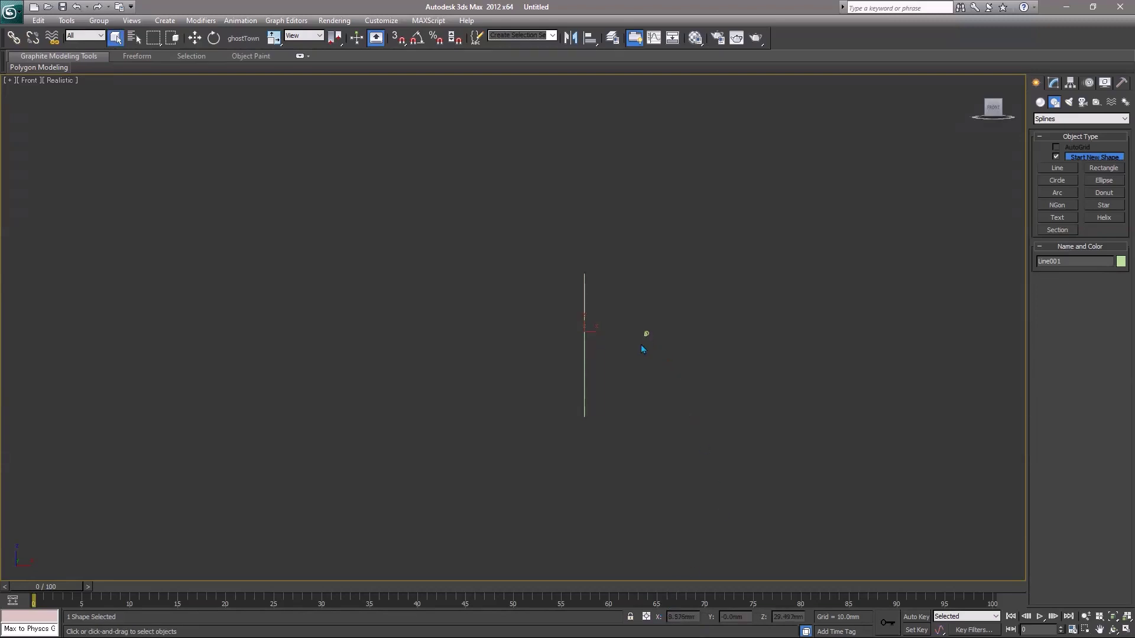
pyautogui.press('p')
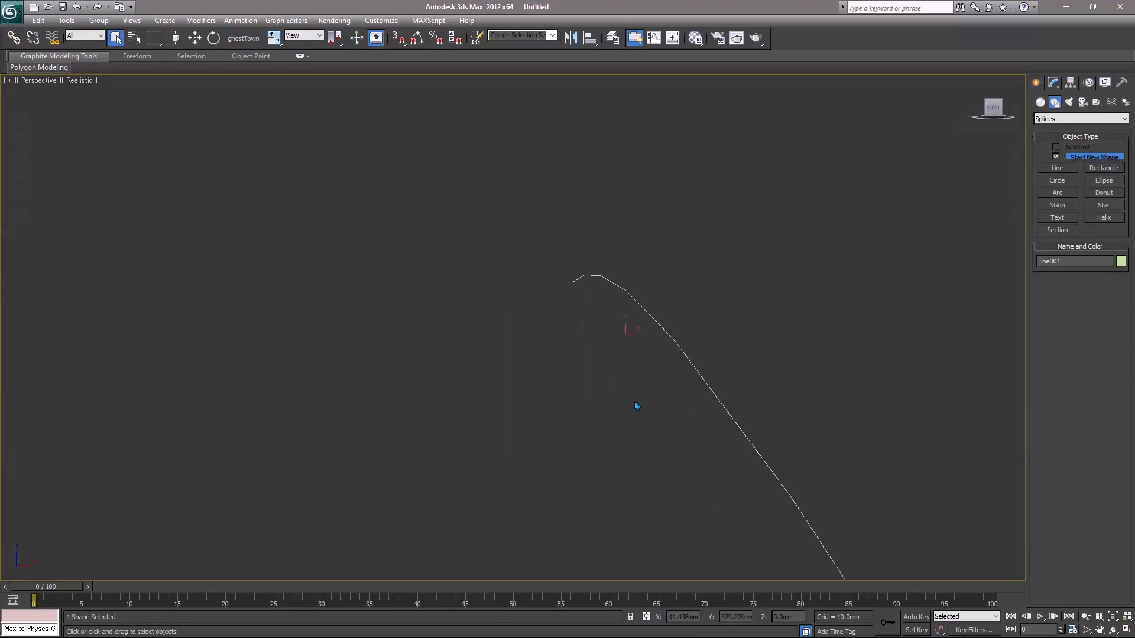
pyautogui.moveTo(637, 407)
pyautogui.keyDown('alt'); pyautogui.mouseDown(button='middle')
pyautogui.moveTo(675, 413)
pyautogui.moveTo(547, 400)
pyautogui.mouseUp(button='middle'); pyautogui.keyUp('alt')
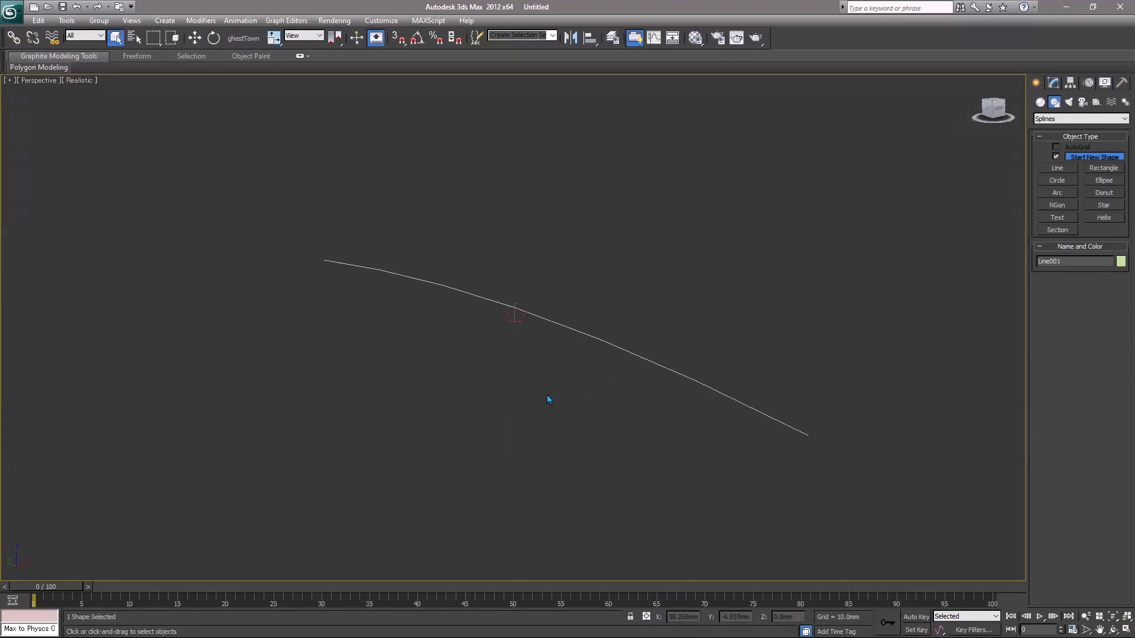
pyautogui.click(1053, 84)
# - Shift-clone the curved spline into three side-by-side splines and select the middle one's bottom vertex
pyautogui.click(1059, 217)
pyautogui.moveTo(722, 358); pyautogui.dragTo(606, 420)
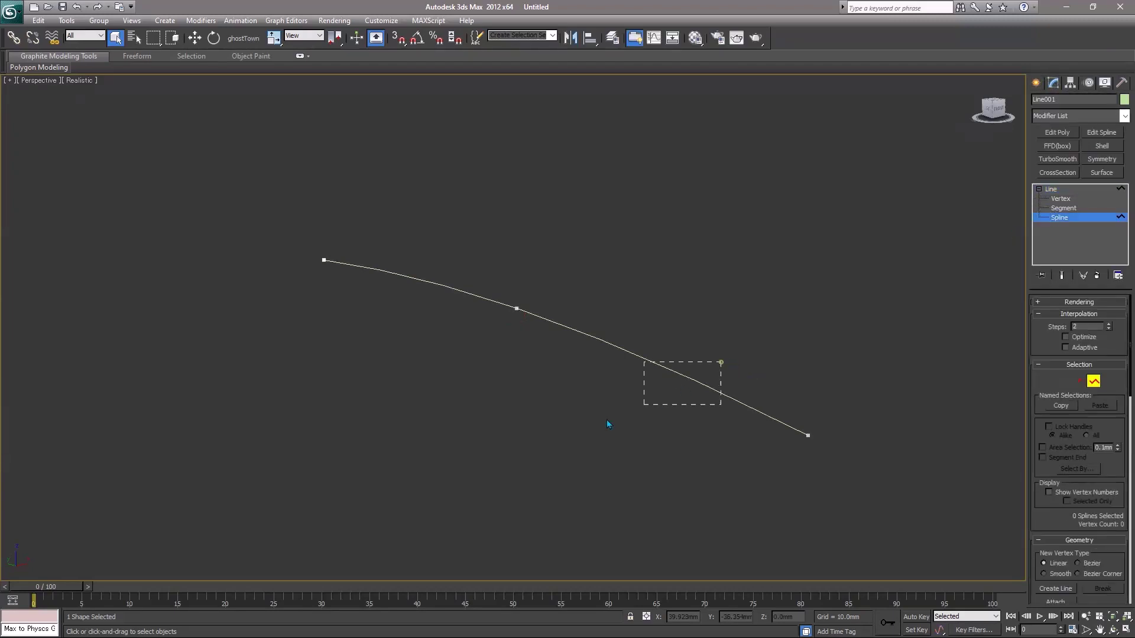
pyautogui.moveTo(606, 419)
pyautogui.keyDown('alt'); pyautogui.mouseDown(button='middle')
pyautogui.moveTo(574, 392)
pyautogui.moveTo(534, 381)
pyautogui.mouseUp(button='middle'); pyautogui.keyUp('alt')
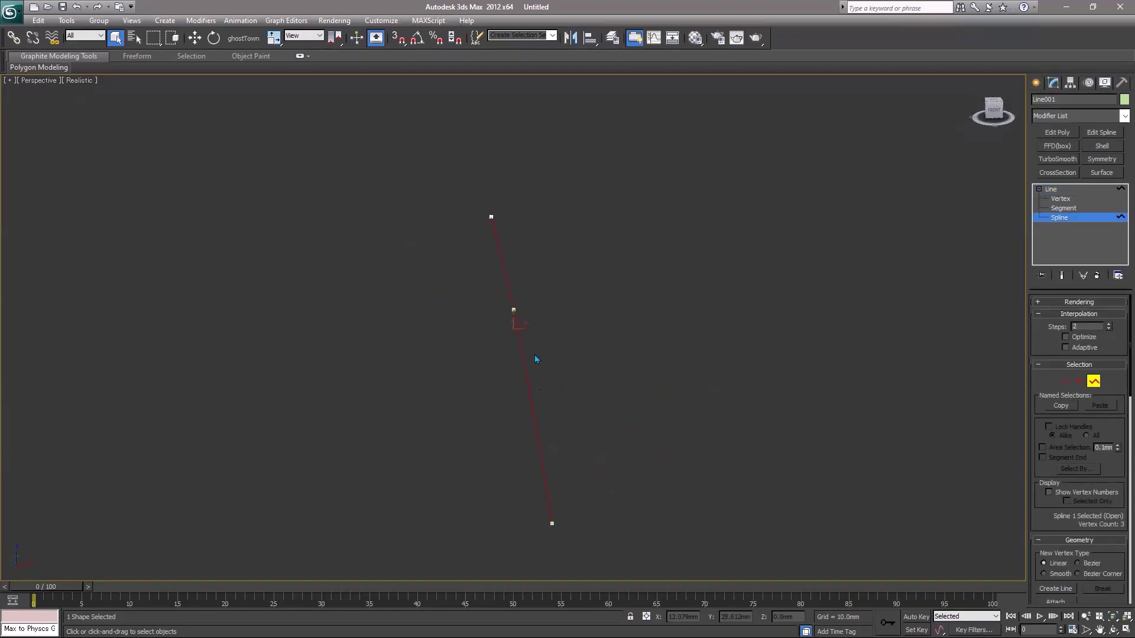
pyautogui.press('w')
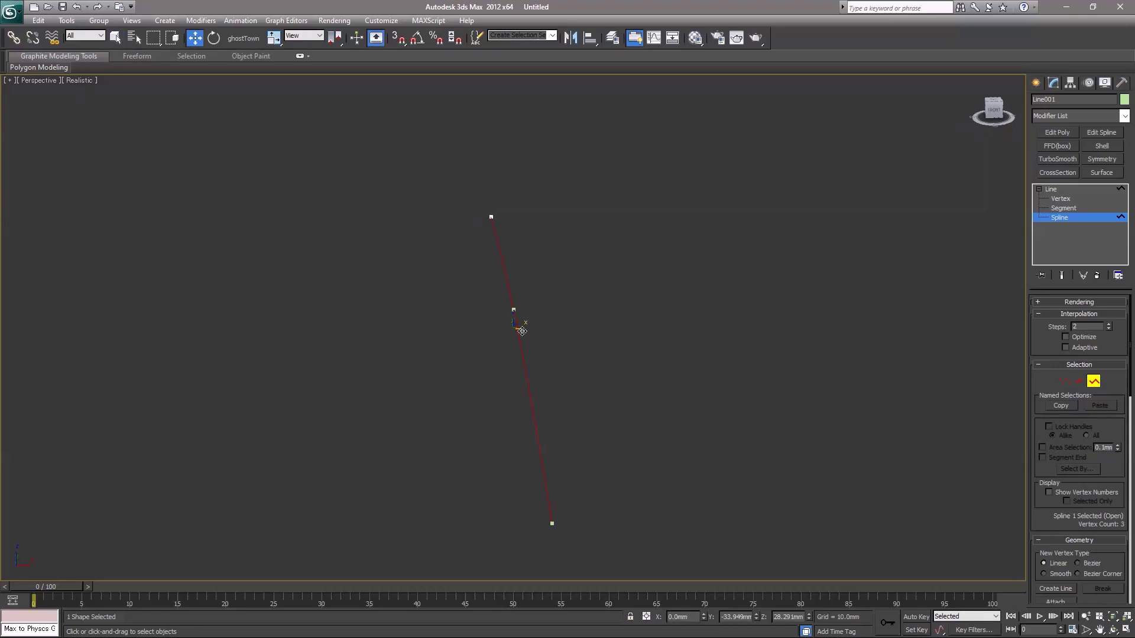
pyautogui.moveTo(520, 331)
pyautogui.keyDown('shift'); pyautogui.mouseDown()
pyautogui.moveTo(357, 359)
pyautogui.moveTo(187, 351)
pyautogui.mouseUp(); pyautogui.keyUp('shift')
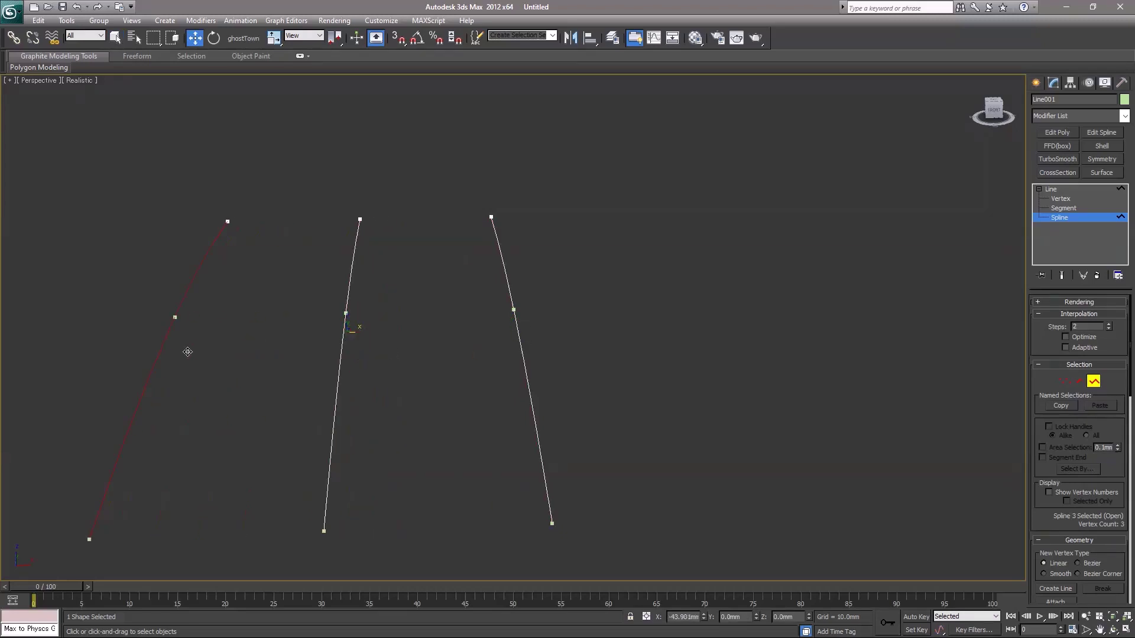
pyautogui.keyDown('alt'); pyautogui.moveTo(263, 391); pyautogui.dragTo(502, 332, button='middle'); pyautogui.keyUp('alt')
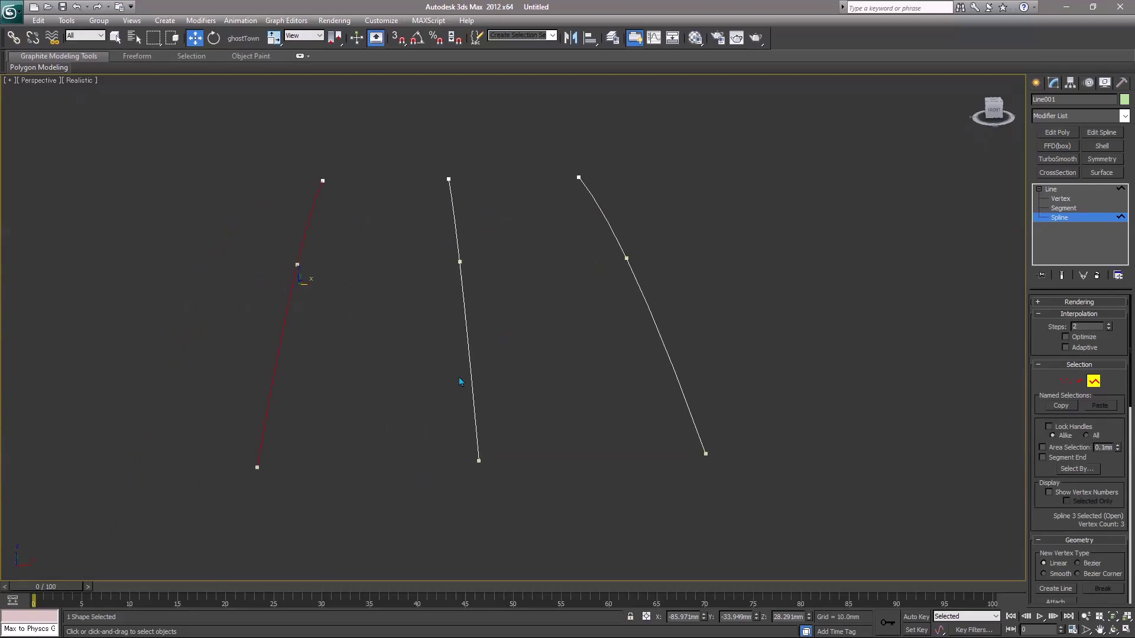
pyautogui.press('1')
pyautogui.moveTo(423, 423)
pyautogui.mouseDown()
pyautogui.moveTo(502, 494)
pyautogui.moveTo(486, 462)
pyautogui.moveTo(585, 459)
pyautogui.mouseUp()
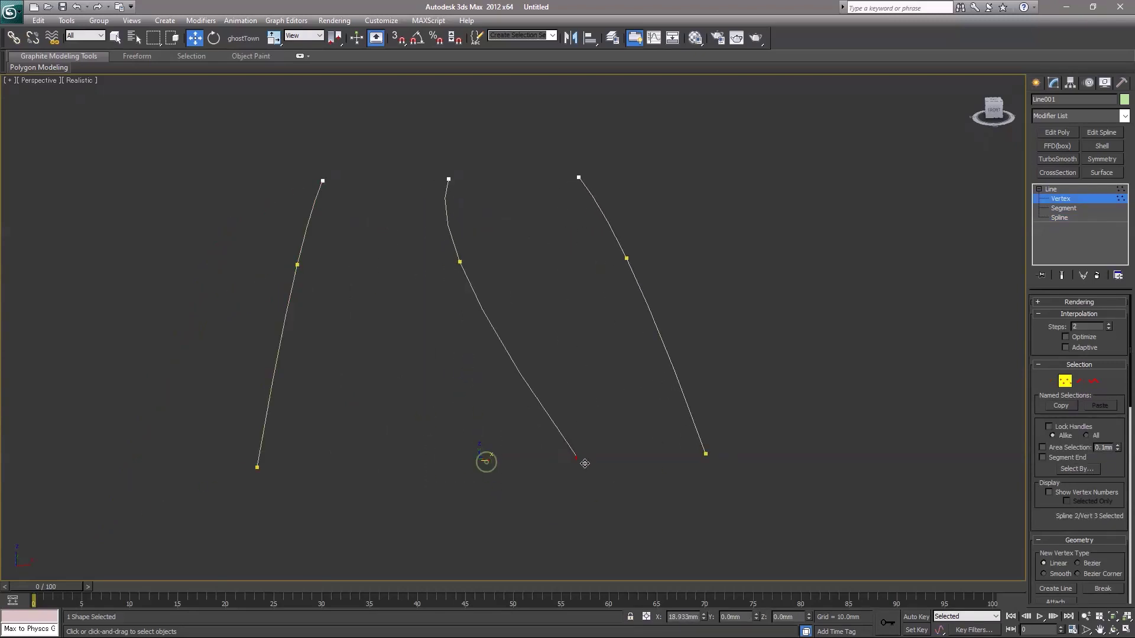
# - Shift the middle curve's centre point right and bring the left curve beside it
pyautogui.moveTo(486, 291); pyautogui.dragTo(471, 260)
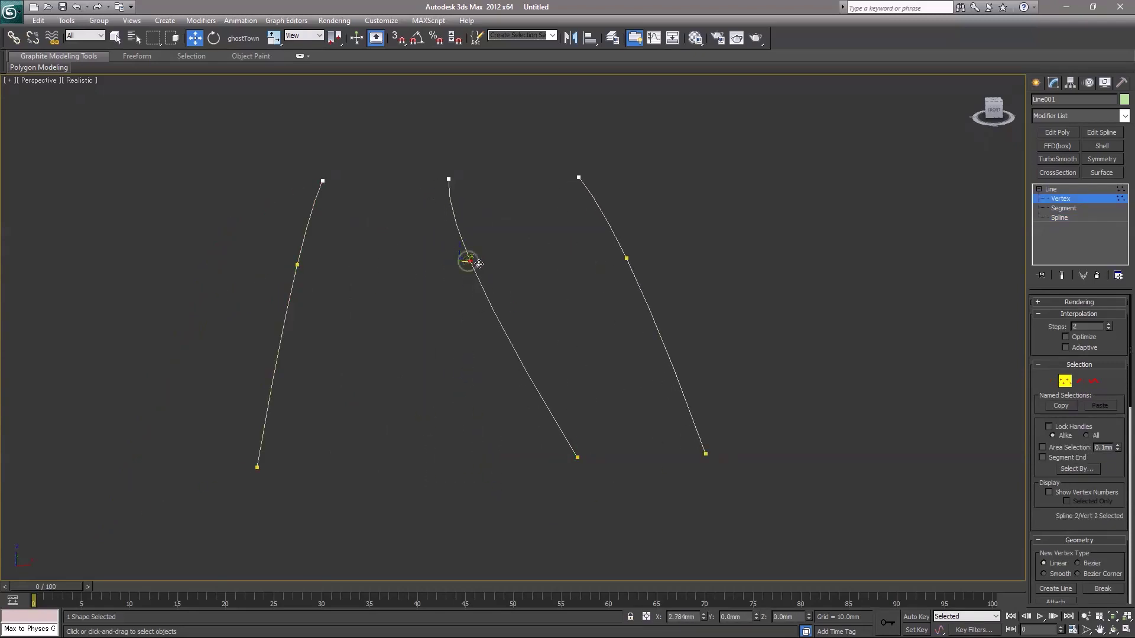
pyautogui.click(515, 290)
pyautogui.moveTo(236, 427); pyautogui.dragTo(351, 509)
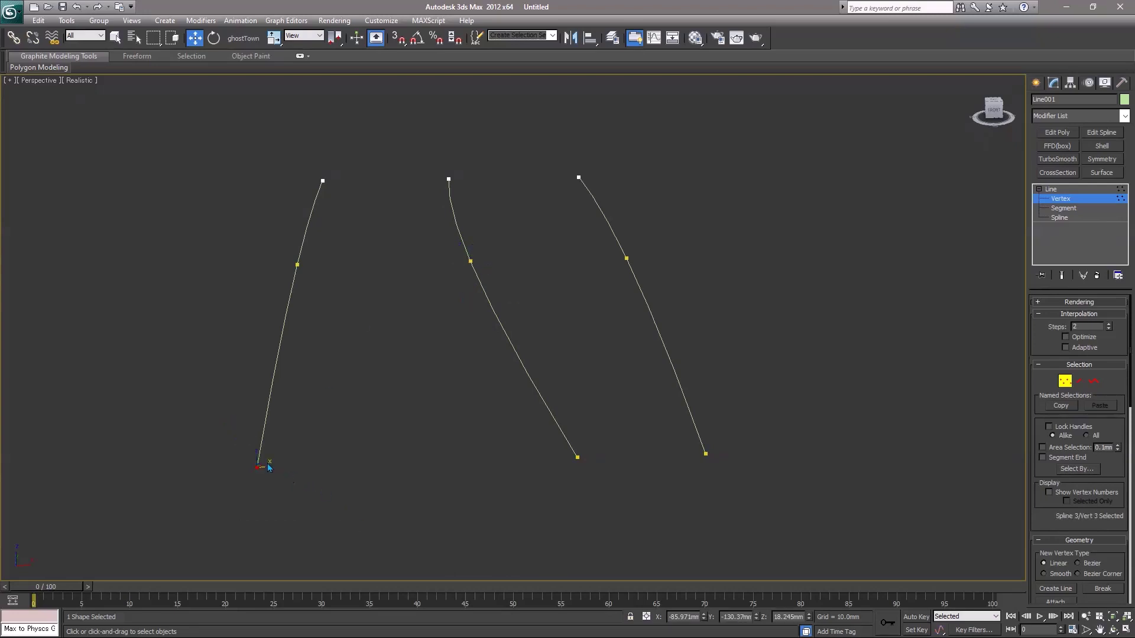
pyautogui.moveTo(352, 144); pyautogui.dragTo(271, 314)
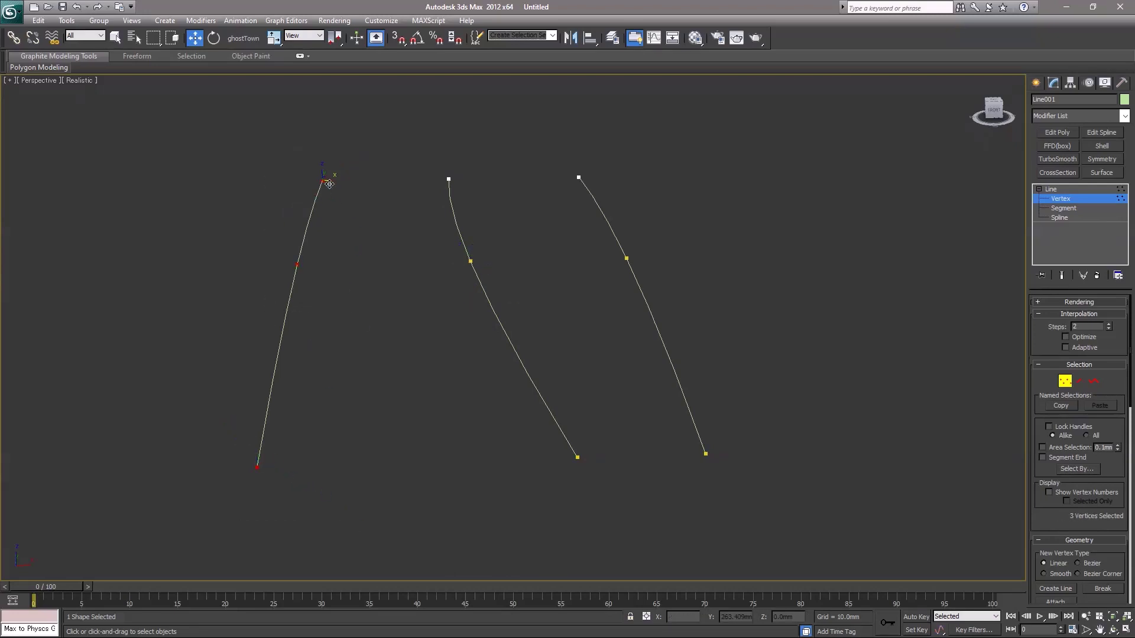
pyautogui.moveTo(326, 180)
pyautogui.mouseDown()
pyautogui.moveTo(451, 206)
pyautogui.moveTo(421, 213)
pyautogui.mouseUp()
# - Try shifting the two left curves' points sideways, then undo and redo the move
pyautogui.moveTo(374, 143)
pyautogui.mouseDown()
pyautogui.moveTo(467, 301)
pyautogui.moveTo(489, 452)
pyautogui.moveTo(582, 467)
pyautogui.mouseUp()
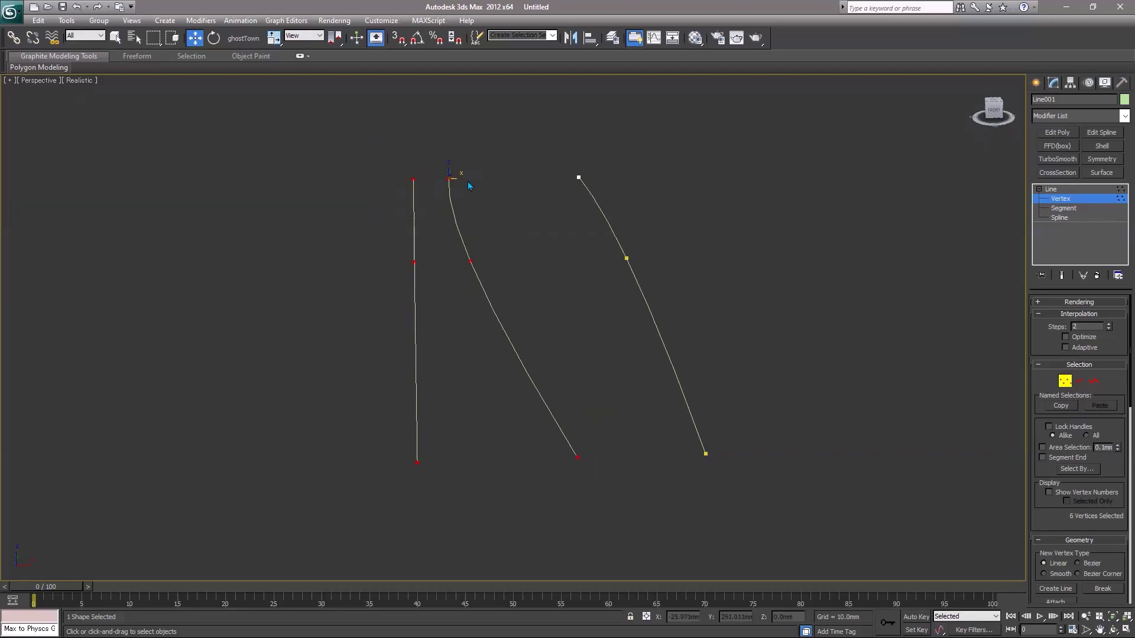
pyautogui.moveTo(460, 178); pyautogui.dragTo(492, 222)
pyautogui.hotkey('ctrl', 'z')
pyautogui.hotkey('ctrl', 'y')
pyautogui.click(455, 175)
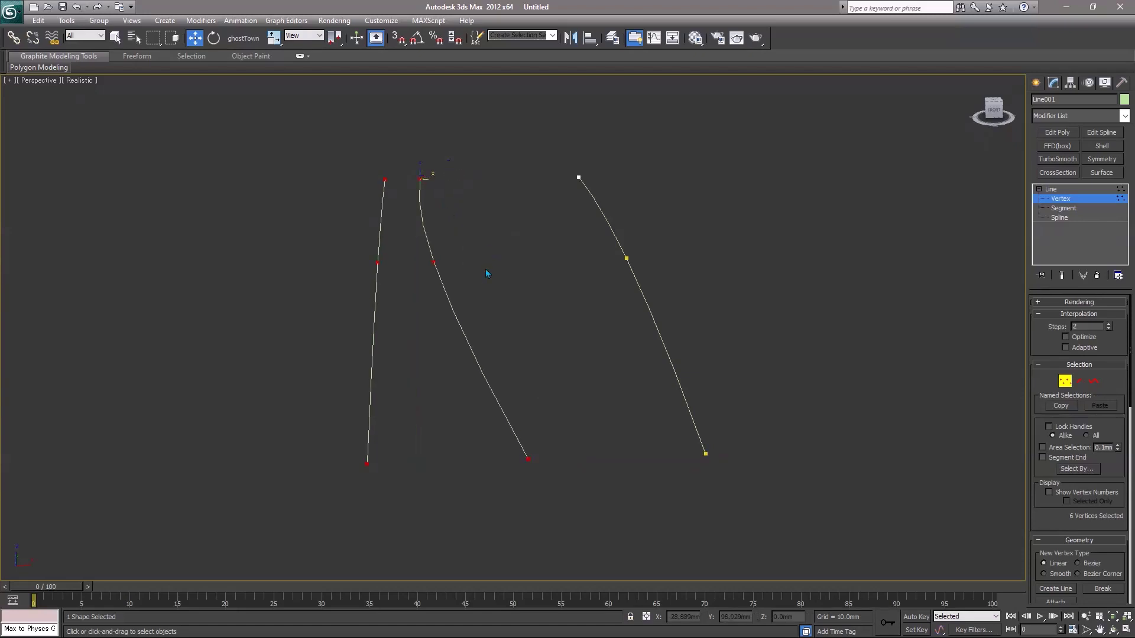
pyautogui.press('q')
# - Nudge the left curve's bottom point slightly to the right
pyautogui.click(367, 463)
pyautogui.keyDown('alt'); pyautogui.moveTo(445, 471); pyautogui.dragTo(512, 468, button='middle'); pyautogui.keyUp('alt')
pyautogui.press('w')
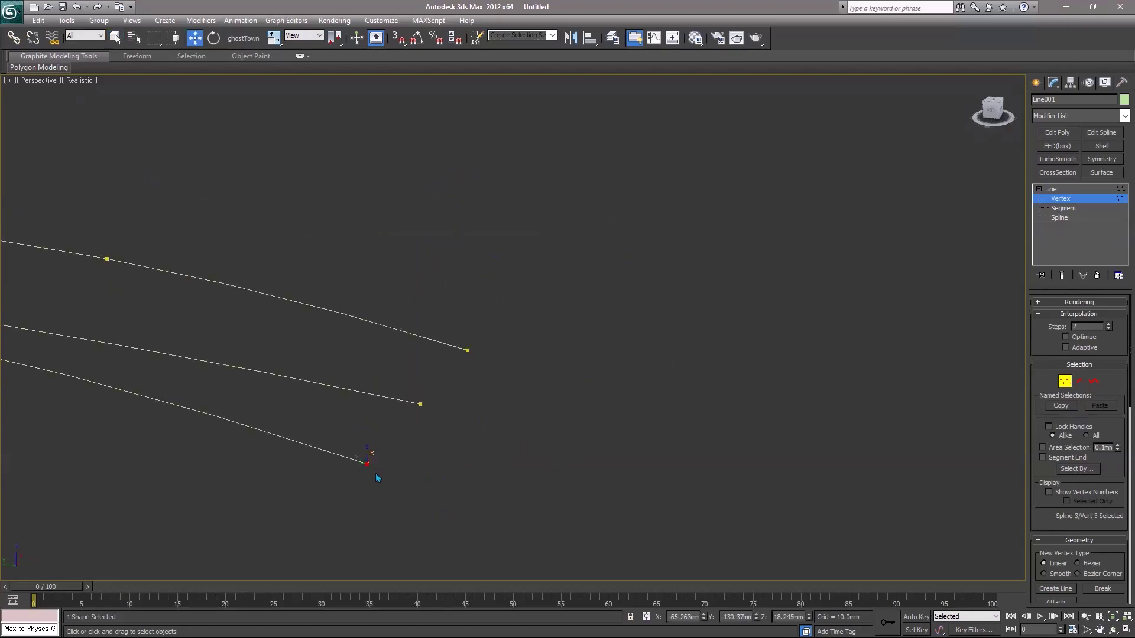
pyautogui.keyDown('alt'); pyautogui.moveTo(359, 466); pyautogui.dragTo(307, 419, button='middle'); pyautogui.keyUp('alt')
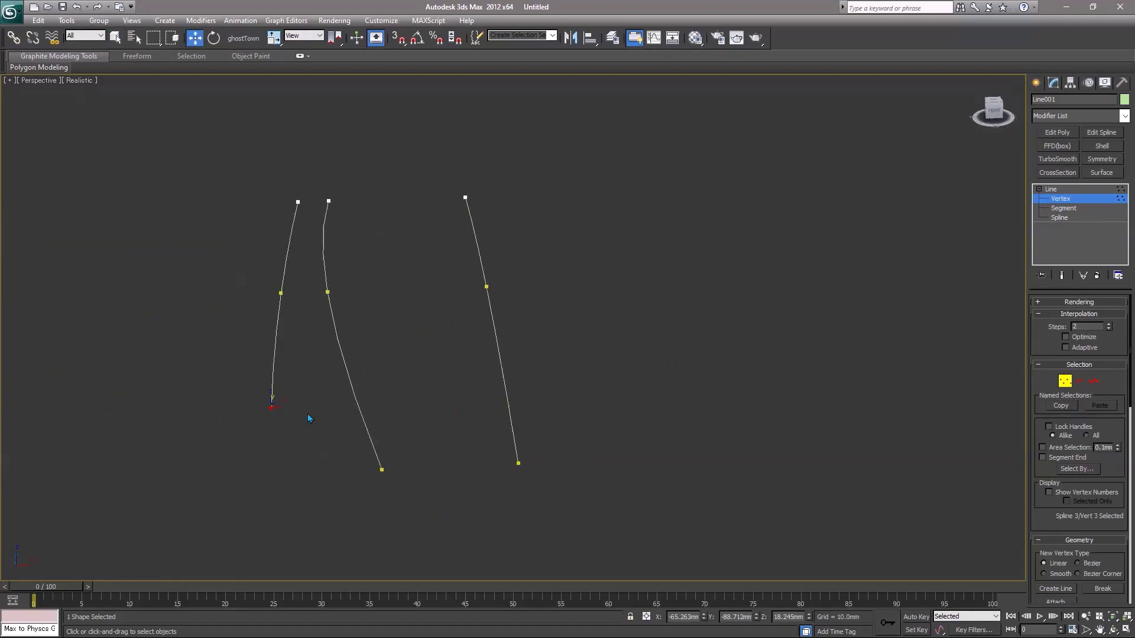
pyautogui.moveTo(282, 407); pyautogui.dragTo(297, 415)
pyautogui.moveTo(395, 418)
pyautogui.keyDown('alt'); pyautogui.mouseDown(button='middle')
pyautogui.moveTo(516, 392)
pyautogui.moveTo(491, 387)
pyautogui.mouseUp(button='middle'); pyautogui.keyUp('alt')
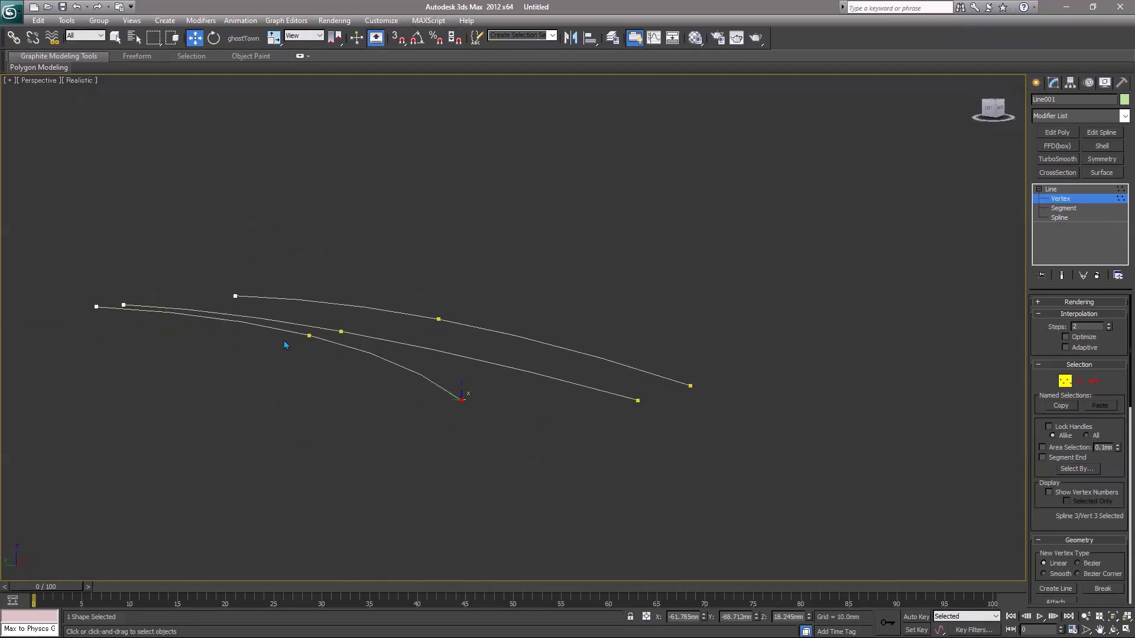
# - Check the curves' end points and slide the top curve's middle point right
pyautogui.moveTo(320, 338); pyautogui.dragTo(321, 339)
pyautogui.keyDown('ctrl'); pyautogui.moveTo(100, 306); pyautogui.dragTo(270, 405); pyautogui.keyUp('ctrl')
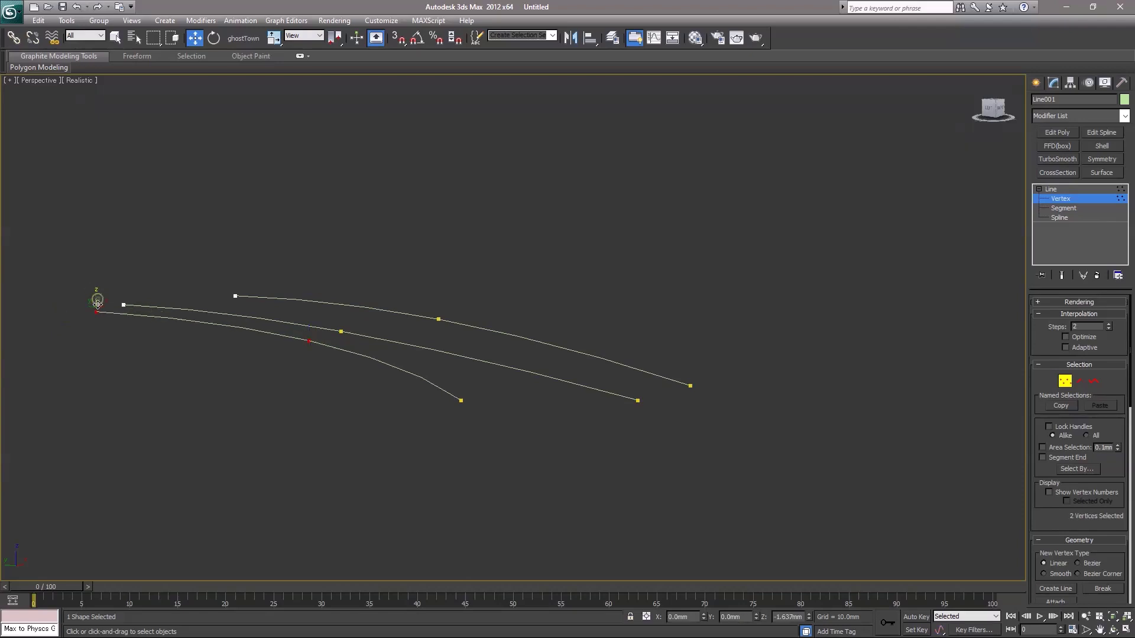
pyautogui.moveTo(418, 385); pyautogui.dragTo(472, 404)
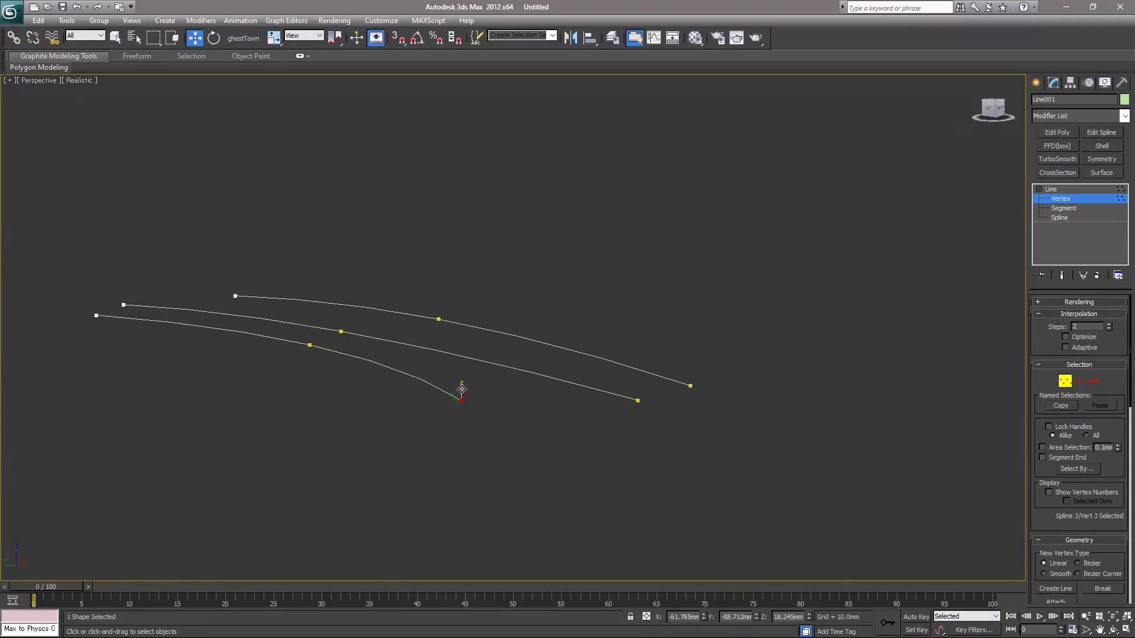
pyautogui.click(517, 351)
pyautogui.keyDown('alt'); pyautogui.moveTo(517, 351); pyautogui.dragTo(547, 383, button='middle'); pyautogui.keyUp('alt')
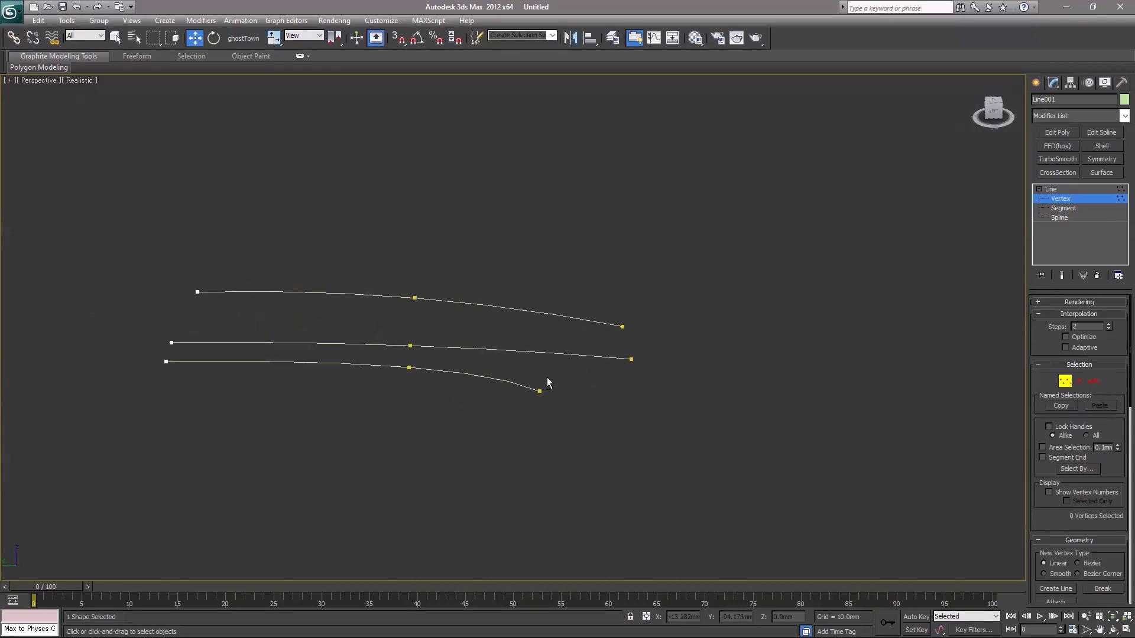
pyautogui.click(409, 367)
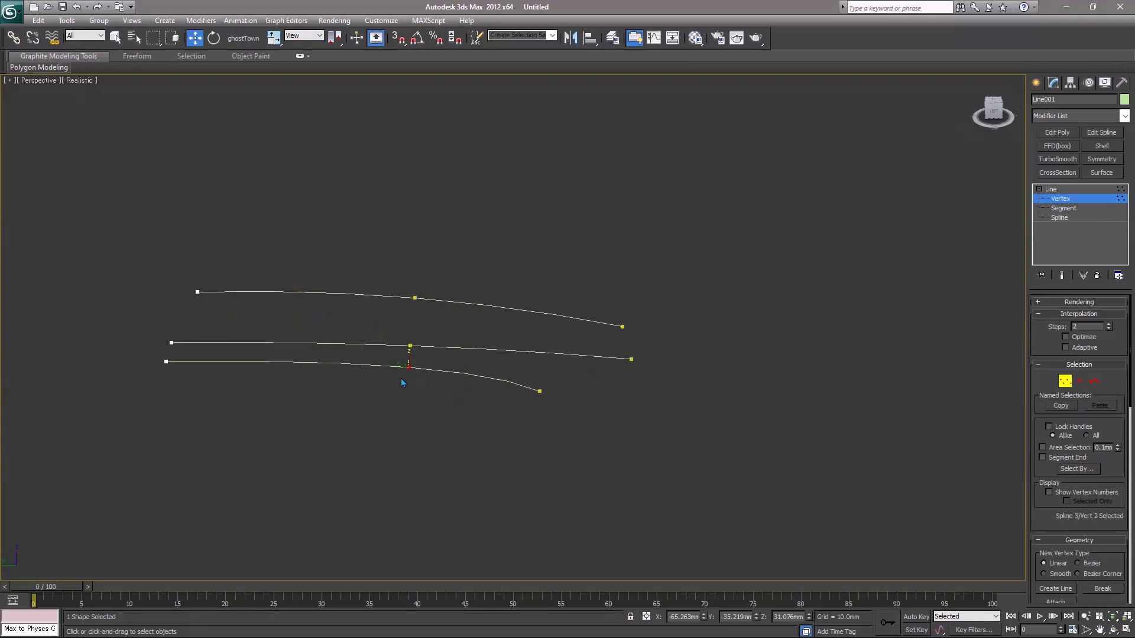
pyautogui.click(413, 298)
pyautogui.moveTo(414, 297); pyautogui.dragTo(467, 323)
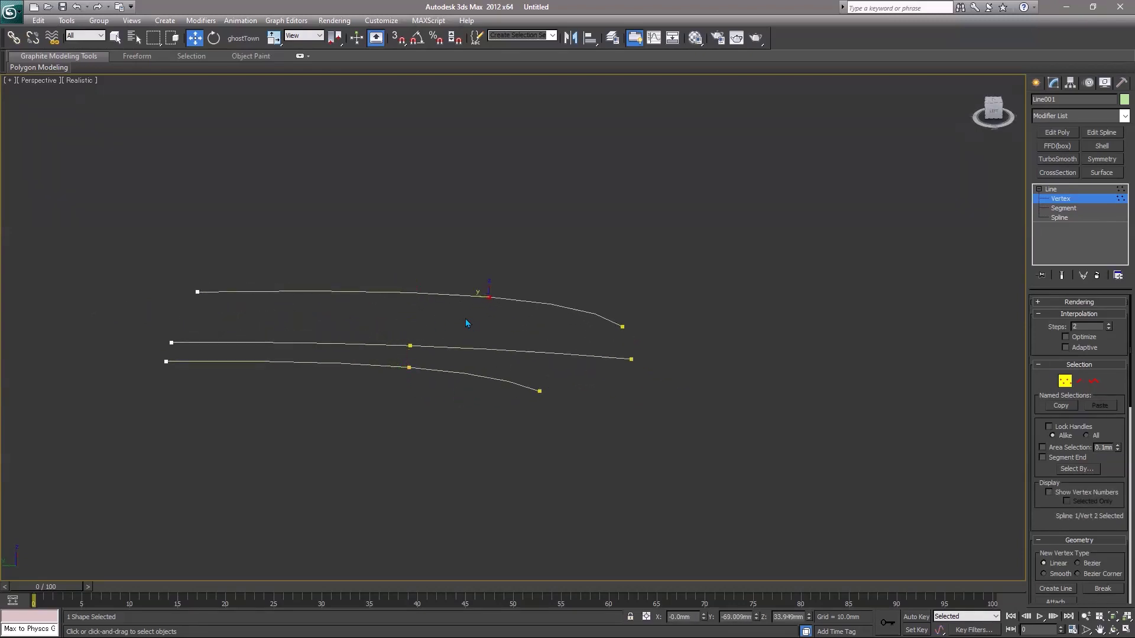
pyautogui.press('l')
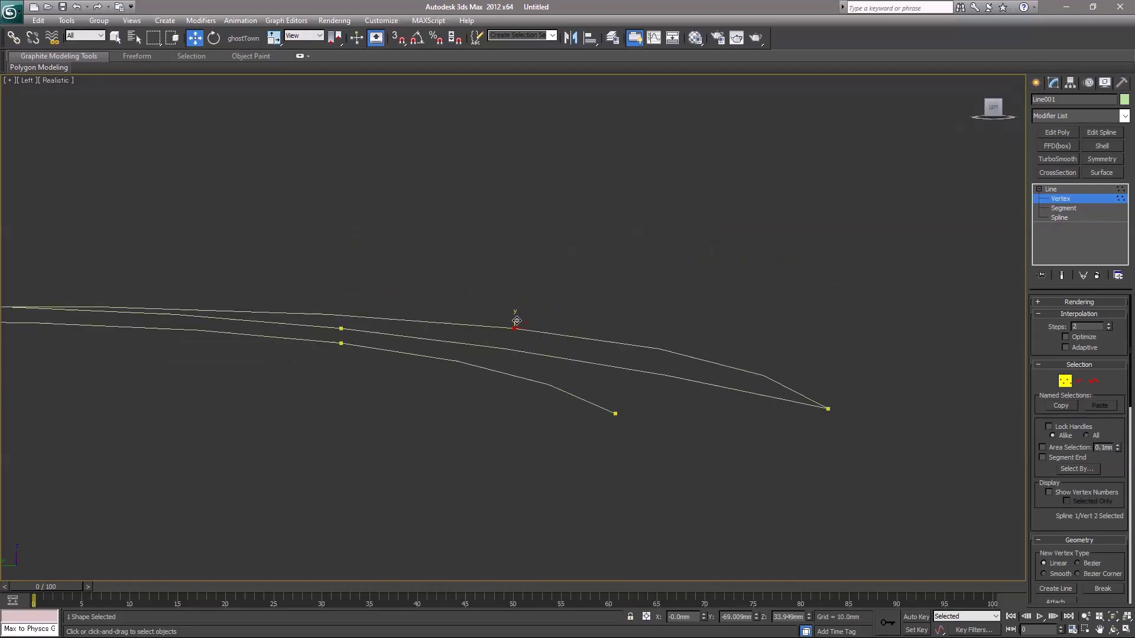
# - In the Left view, move the middle curve's middle point further along the curve
pyautogui.moveTo(517, 326)
pyautogui.mouseDown()
pyautogui.moveTo(576, 329)
pyautogui.moveTo(503, 327)
pyautogui.mouseUp()
pyautogui.hotkey('ctrl', 'z')
pyautogui.click(341, 328)
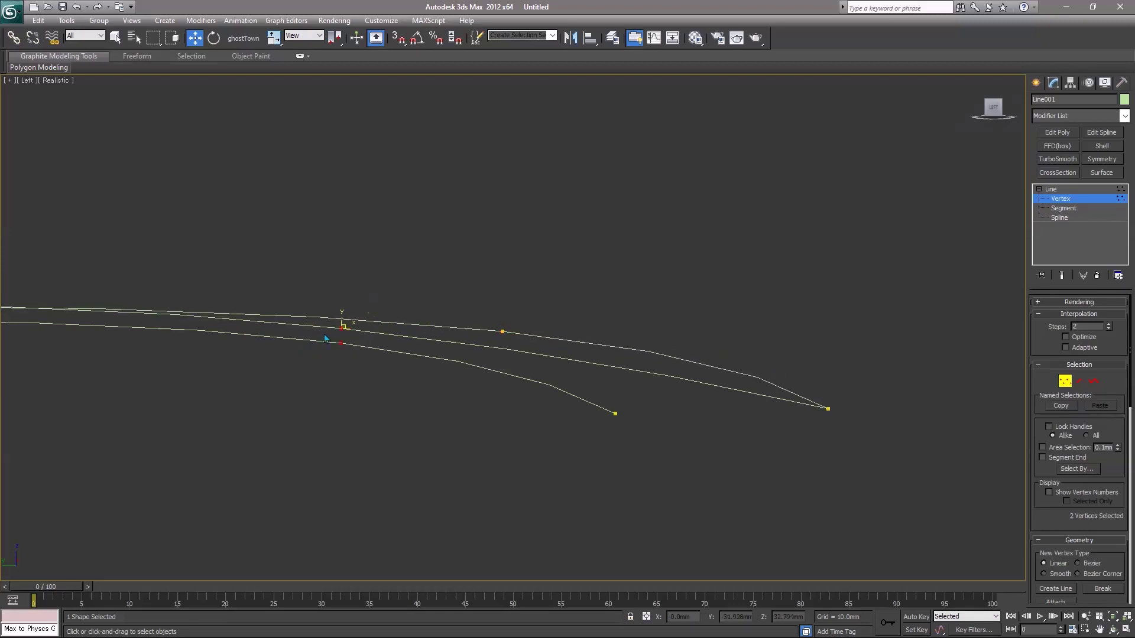
pyautogui.moveTo(351, 325); pyautogui.dragTo(480, 335)
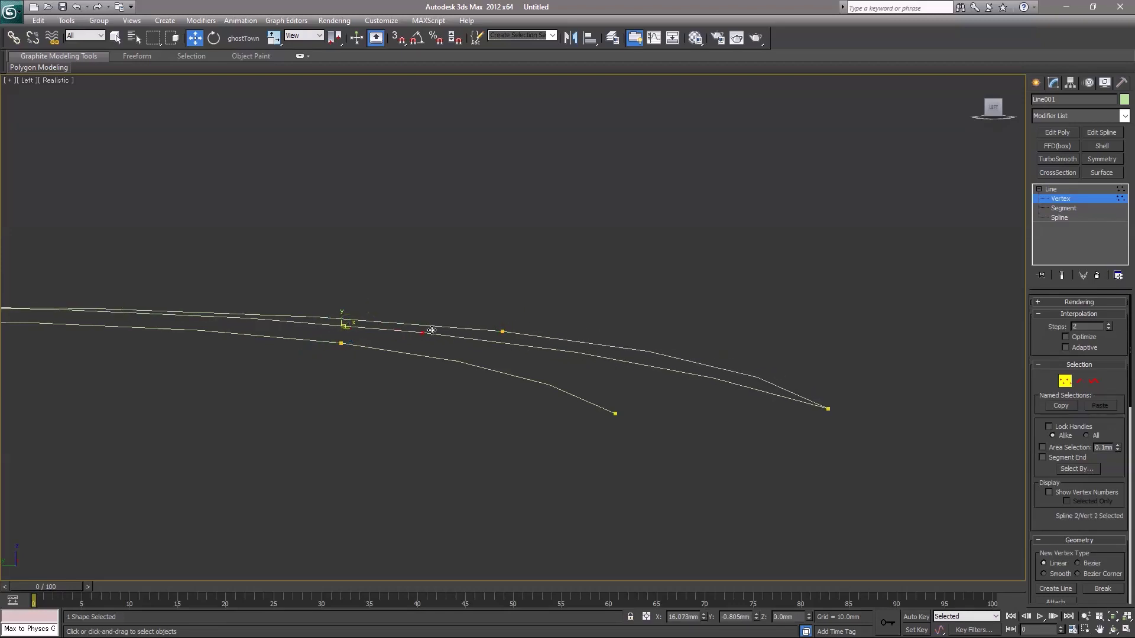
pyautogui.click(369, 345)
pyautogui.moveTo(326, 326)
pyautogui.mouseDown()
pyautogui.moveTo(364, 366)
pyautogui.moveTo(373, 344)
pyautogui.mouseUp()
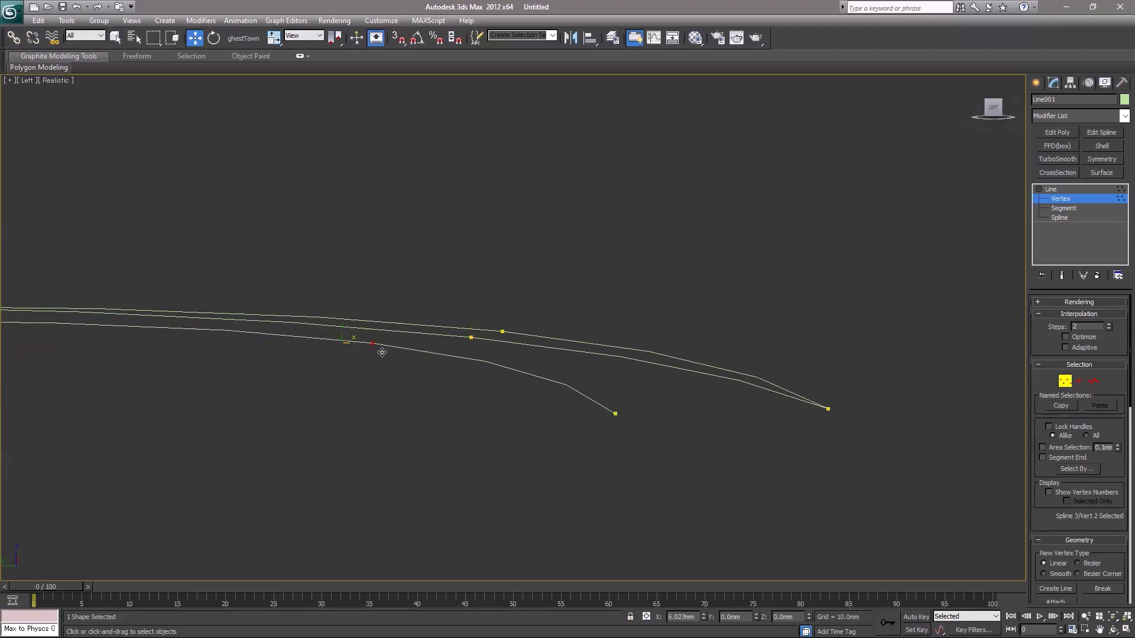
pyautogui.click(382, 326)
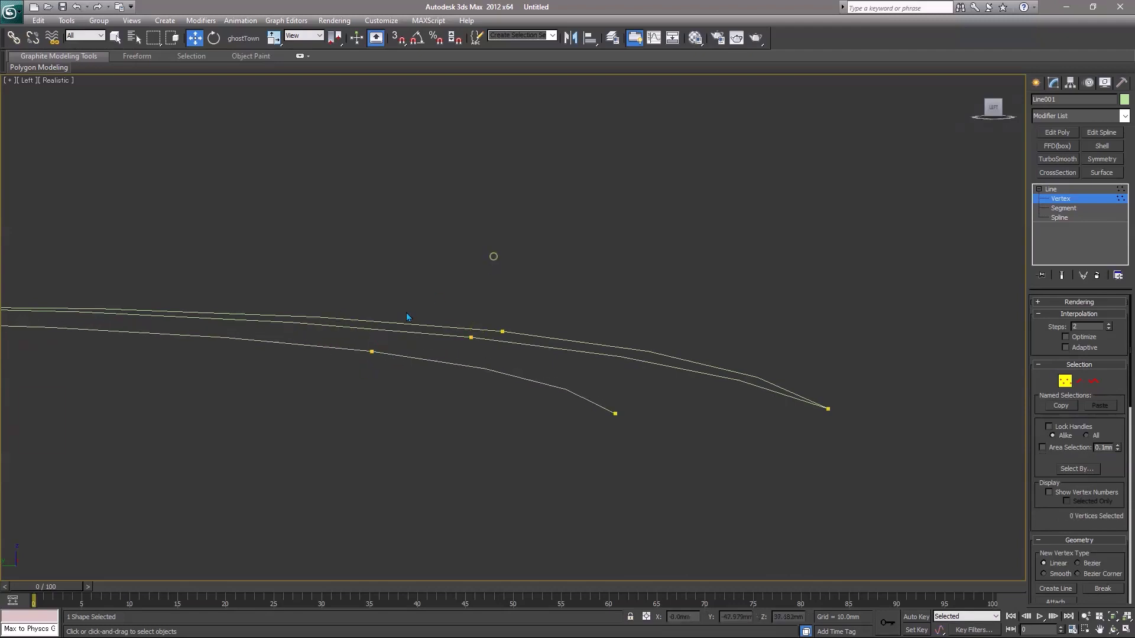
pyautogui.press('z')
# - Realign the curves' start points beside each other at the left end
pyautogui.click(162, 320)
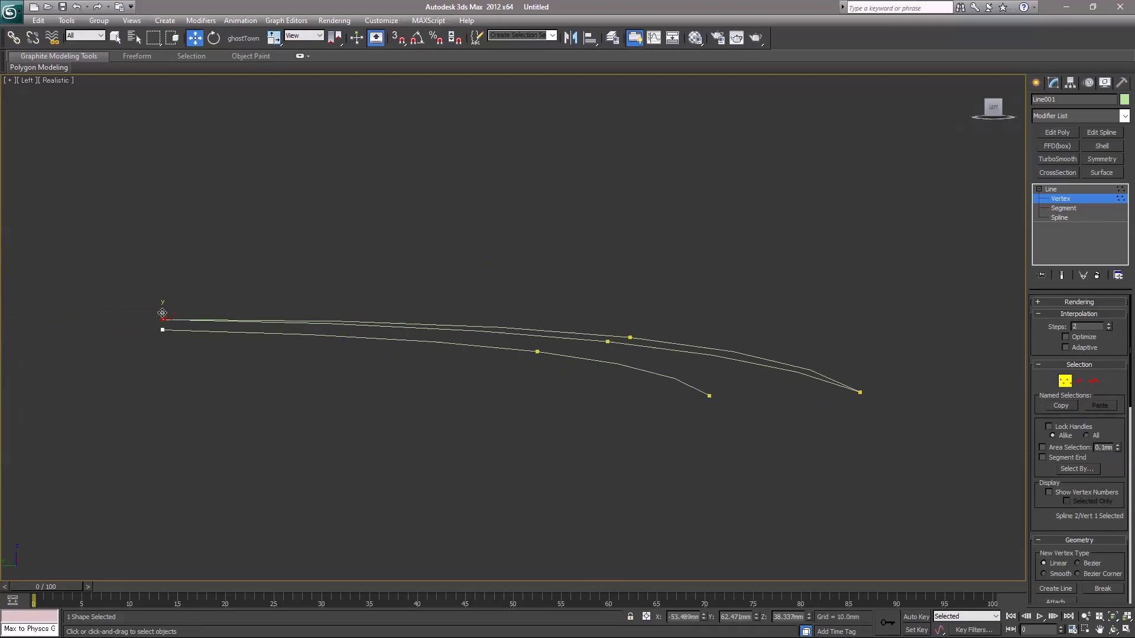
pyautogui.moveTo(164, 318)
pyautogui.mouseDown()
pyautogui.moveTo(167, 303)
pyautogui.moveTo(169, 327)
pyautogui.moveTo(166, 305)
pyautogui.mouseUp()
pyautogui.click(170, 332)
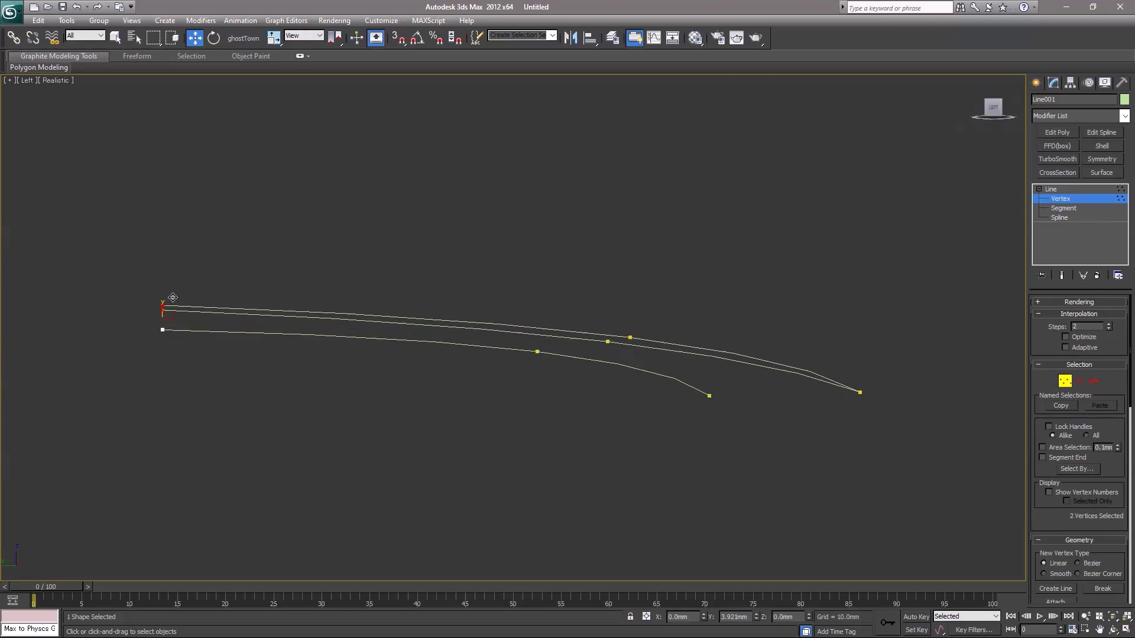
pyautogui.click(379, 301)
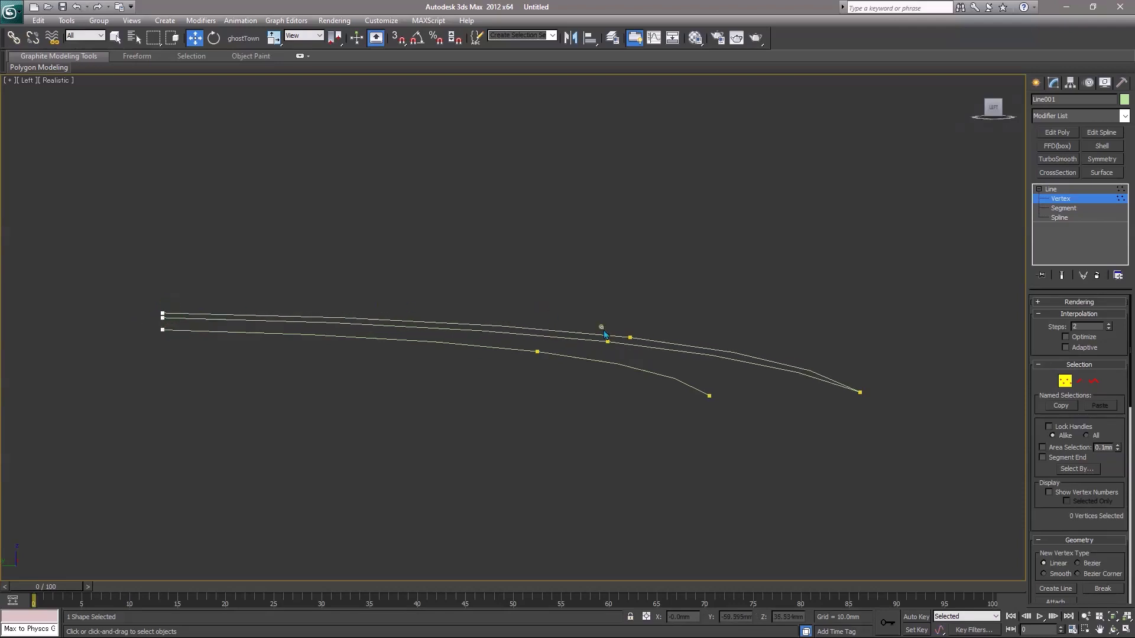
# - Pull the middle curve's end point left and shift the top curve's start point right
pyautogui.click(861, 393)
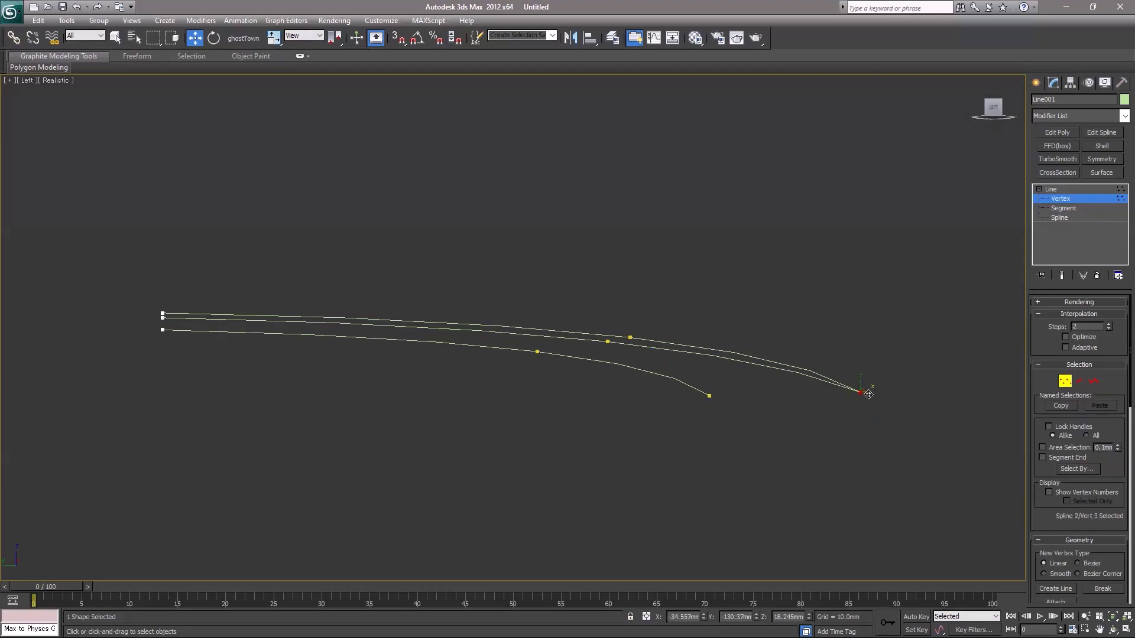
pyautogui.moveTo(868, 400); pyautogui.dragTo(844, 401)
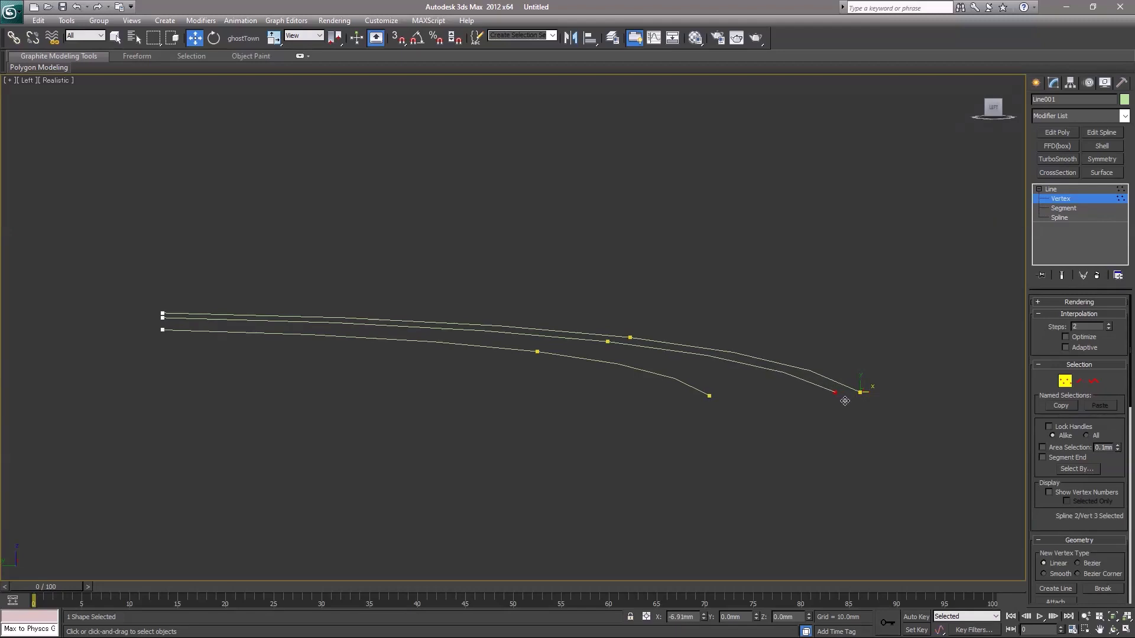
pyautogui.click(844, 401)
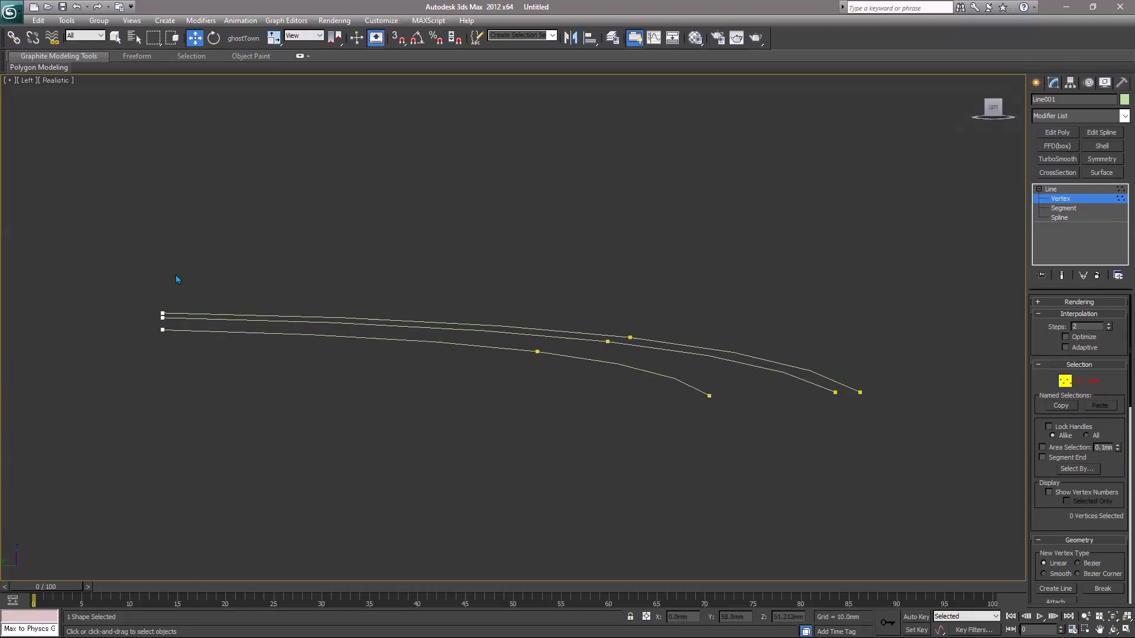
pyautogui.moveTo(163, 314)
pyautogui.mouseDown()
pyautogui.moveTo(199, 316)
pyautogui.moveTo(151, 308)
pyautogui.moveTo(179, 318)
pyautogui.mouseUp()
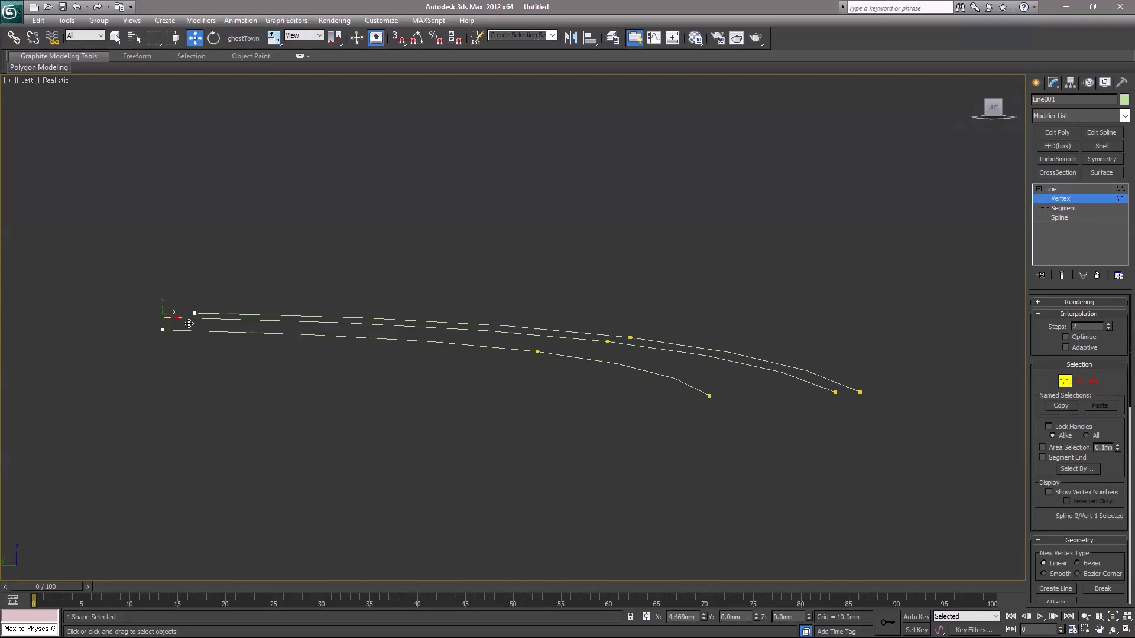
pyautogui.click(243, 353)
# - Back in Perspective, turn on Affect Pivot Only in the Hierarchy panel's Pivot settings
pyautogui.press('p')
pyautogui.scroll(-5, 576, 384)
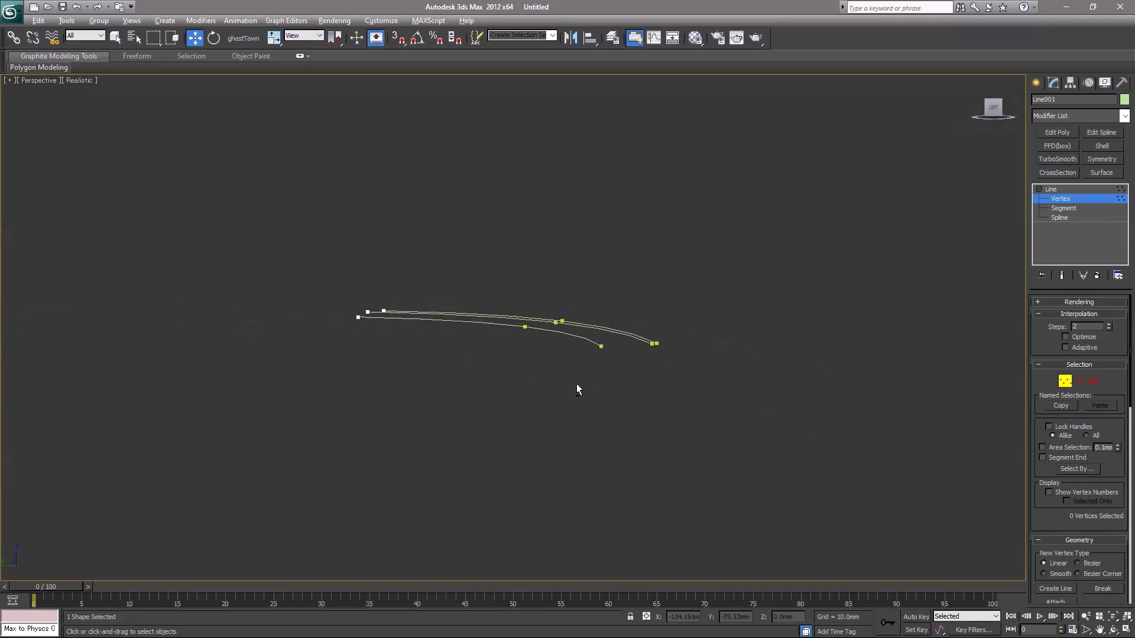
pyautogui.moveTo(517, 400)
pyautogui.keyDown('alt'); pyautogui.mouseDown(button='middle')
pyautogui.moveTo(534, 384)
pyautogui.moveTo(512, 356)
pyautogui.moveTo(558, 359)
pyautogui.moveTo(528, 381)
pyautogui.mouseUp(button='middle'); pyautogui.keyUp('alt')
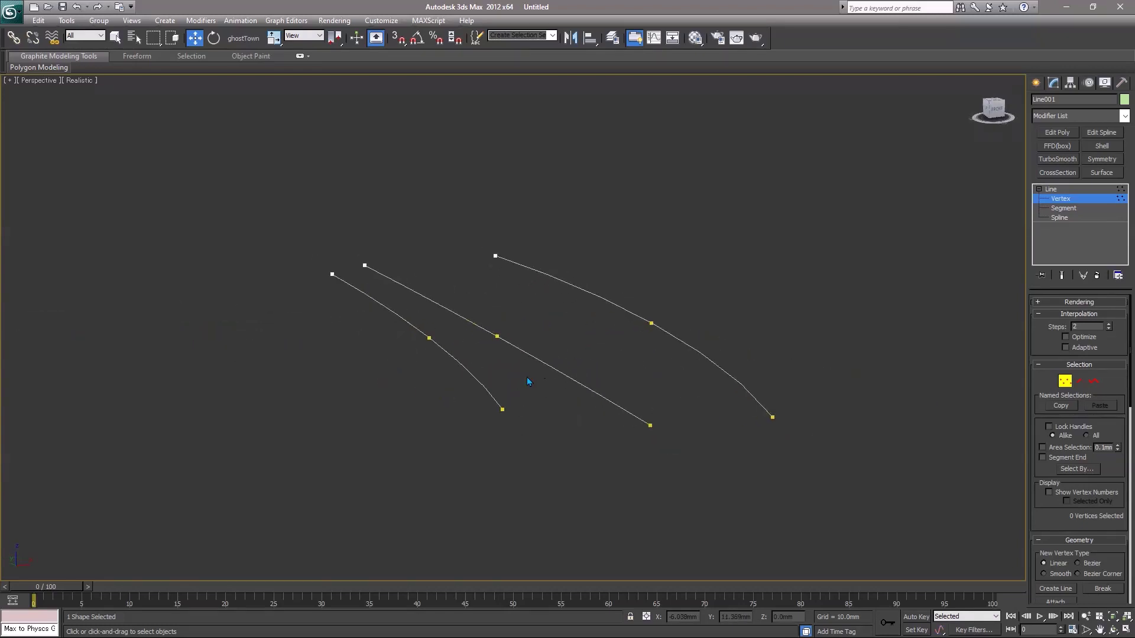
pyautogui.click(1071, 84)
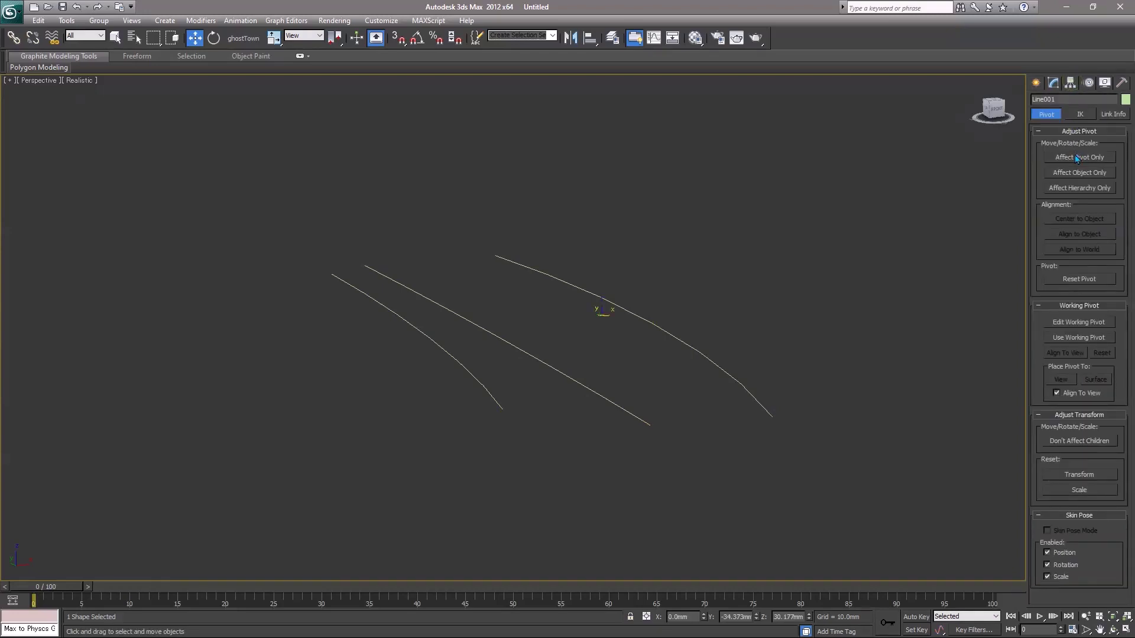
pyautogui.click(1074, 157)
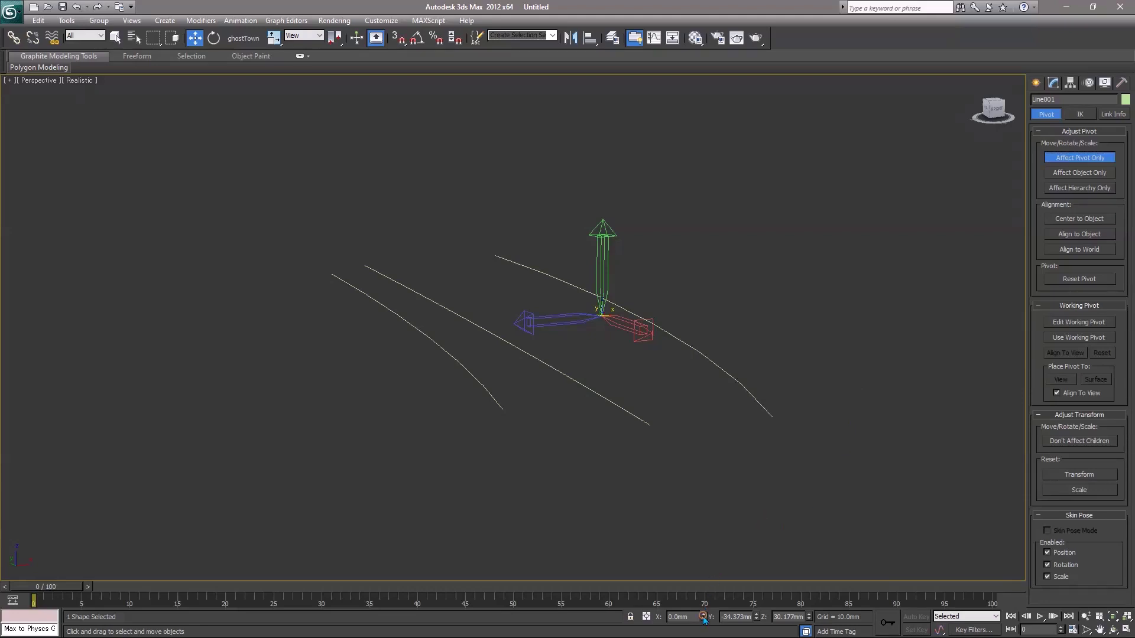
# - Mirror the selected curves as a Copy across the centre
pyautogui.click(1035, 83)
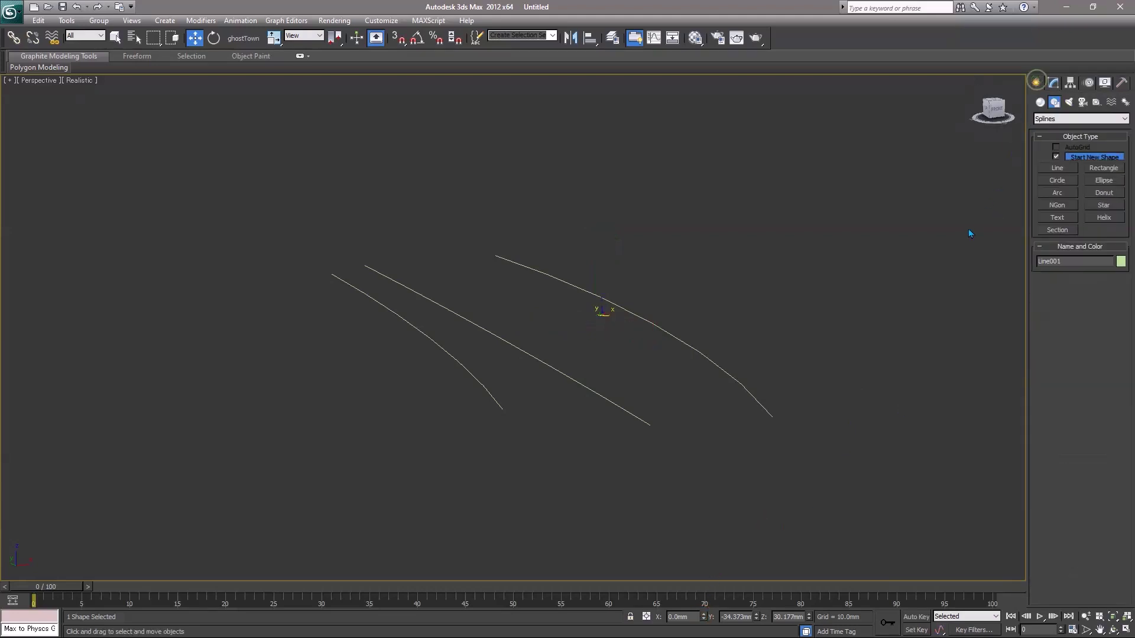
pyautogui.press('q')
pyautogui.keyDown('alt'); pyautogui.moveTo(671, 287); pyautogui.dragTo(636, 276, button='middle'); pyautogui.keyUp('alt')
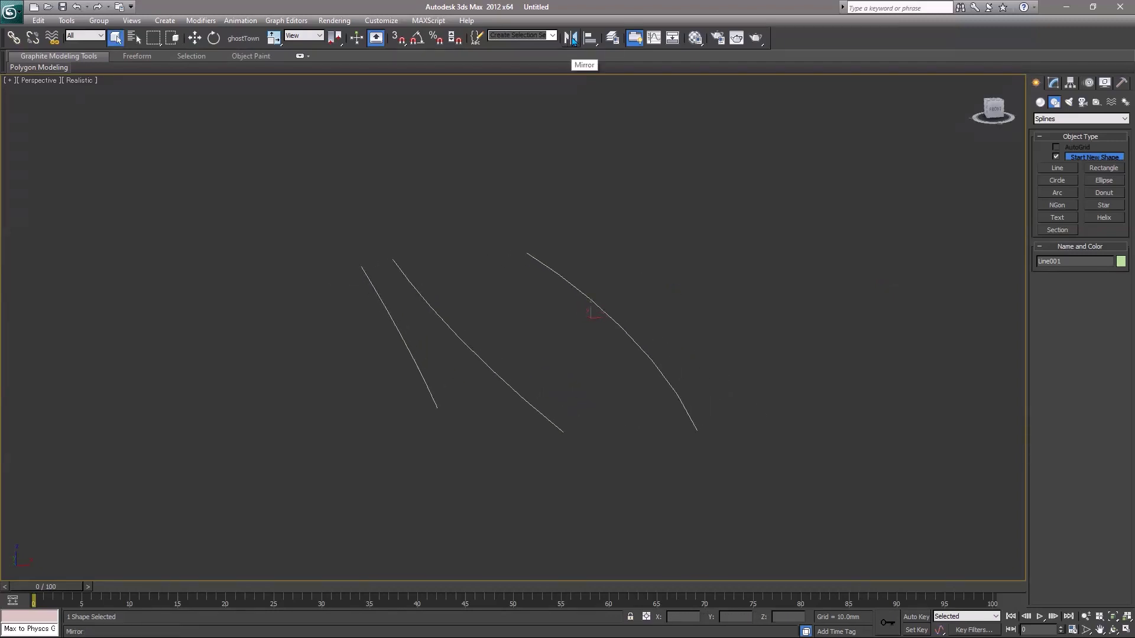
pyautogui.click(572, 40)
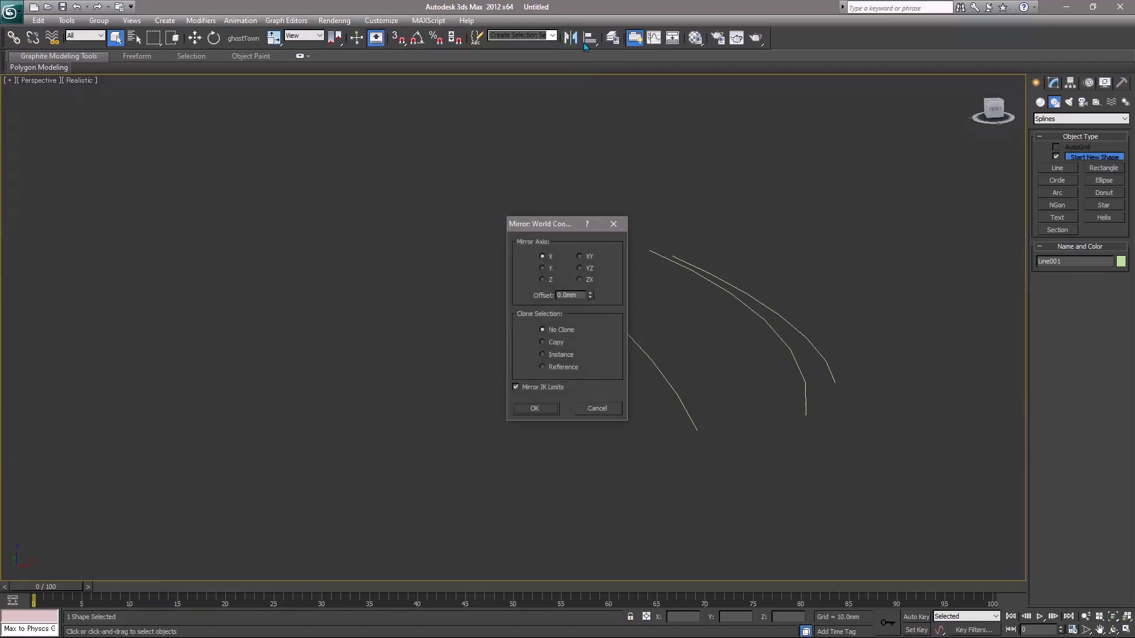
pyautogui.click(556, 344)
pyautogui.click(547, 407)
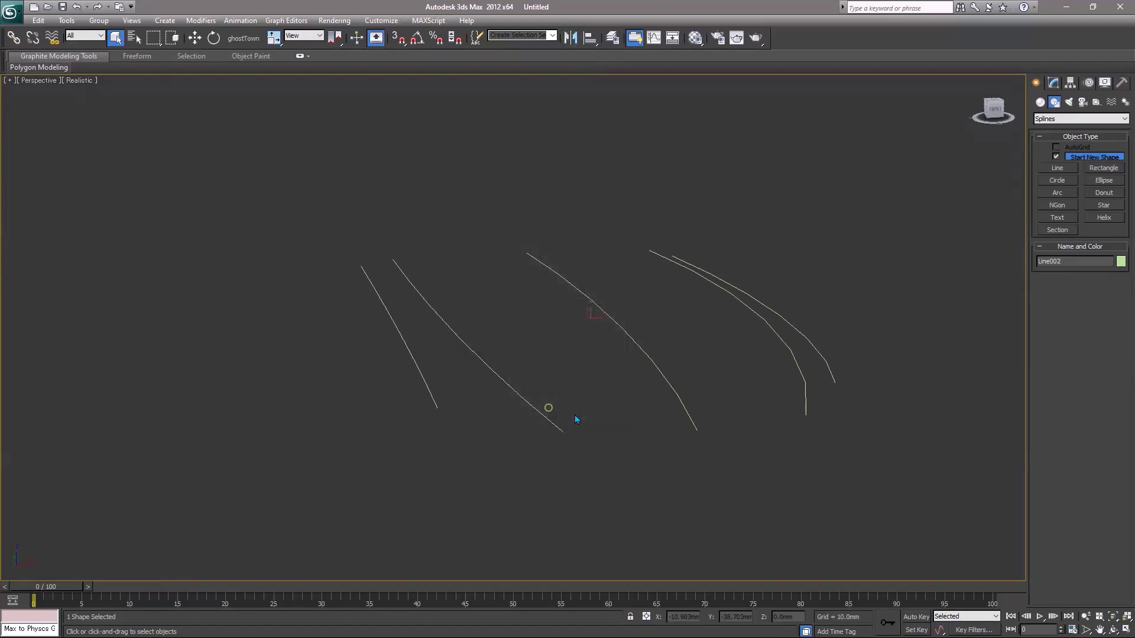
pyautogui.click(707, 466)
pyautogui.moveTo(707, 466)
pyautogui.keyDown('alt'); pyautogui.mouseDown(button='middle')
pyautogui.moveTo(602, 354)
pyautogui.moveTo(633, 357)
pyautogui.mouseUp(button='middle'); pyautogui.keyUp('alt')
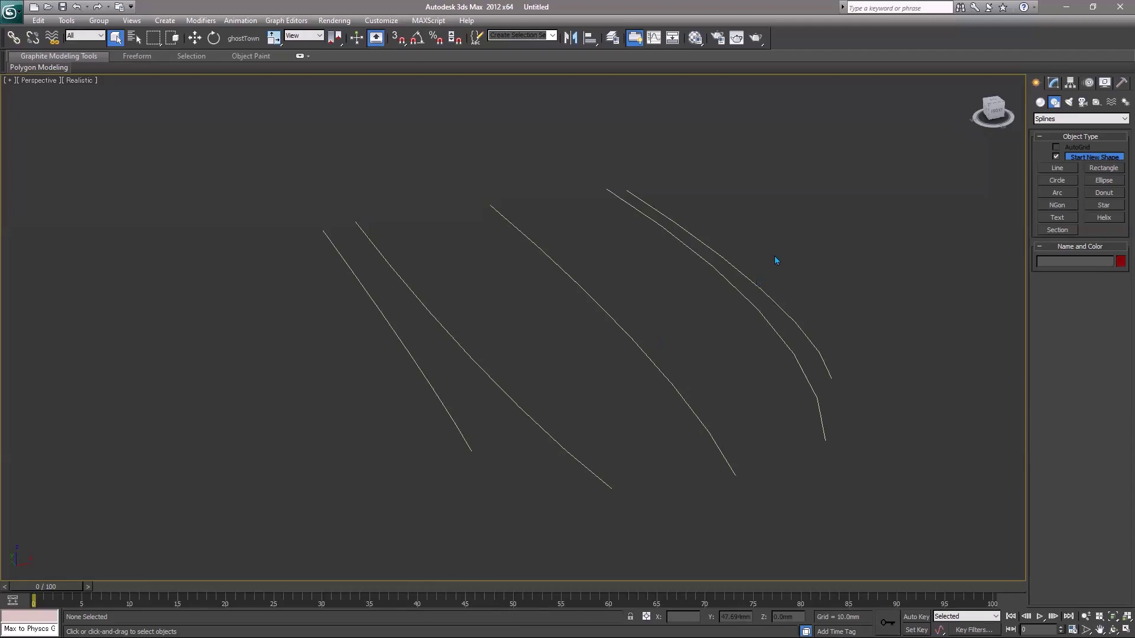
# - Delete the two misplaced right-hand curve copies
pyautogui.click(759, 292)
pyautogui.moveTo(771, 272)
pyautogui.keyDown('alt'); pyautogui.mouseDown(button='middle')
pyautogui.moveTo(665, 329)
pyautogui.moveTo(629, 331)
pyautogui.moveTo(691, 299)
pyautogui.mouseUp(button='middle'); pyautogui.keyUp('alt')
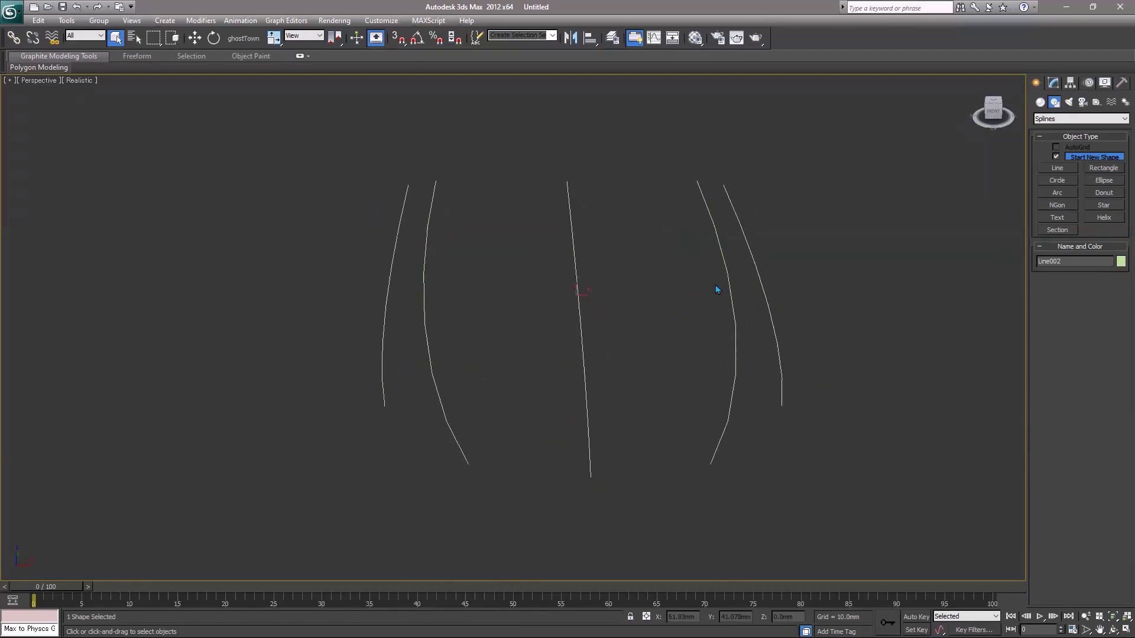
pyautogui.moveTo(713, 285)
pyautogui.mouseDown()
pyautogui.moveTo(760, 324)
pyautogui.moveTo(792, 333)
pyautogui.mouseUp()
pyautogui.press('Delete')
pyautogui.click(570, 37)
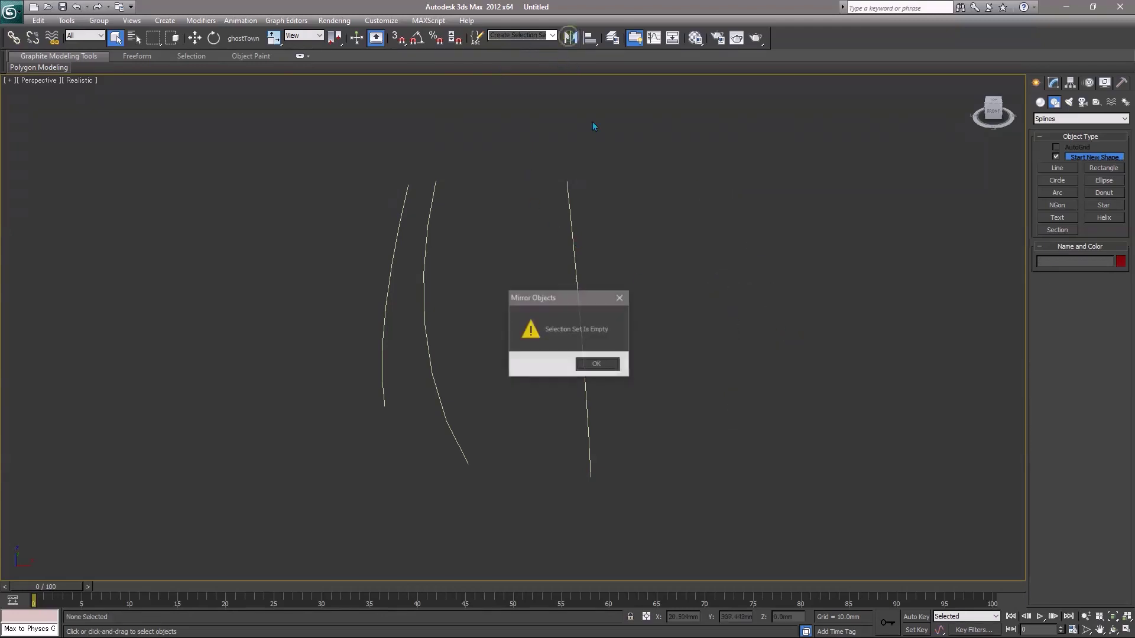
pyautogui.click(598, 363)
# - Mirror the outer curve again as a copy to complete the symmetric five-curve set
pyautogui.click(567, 188)
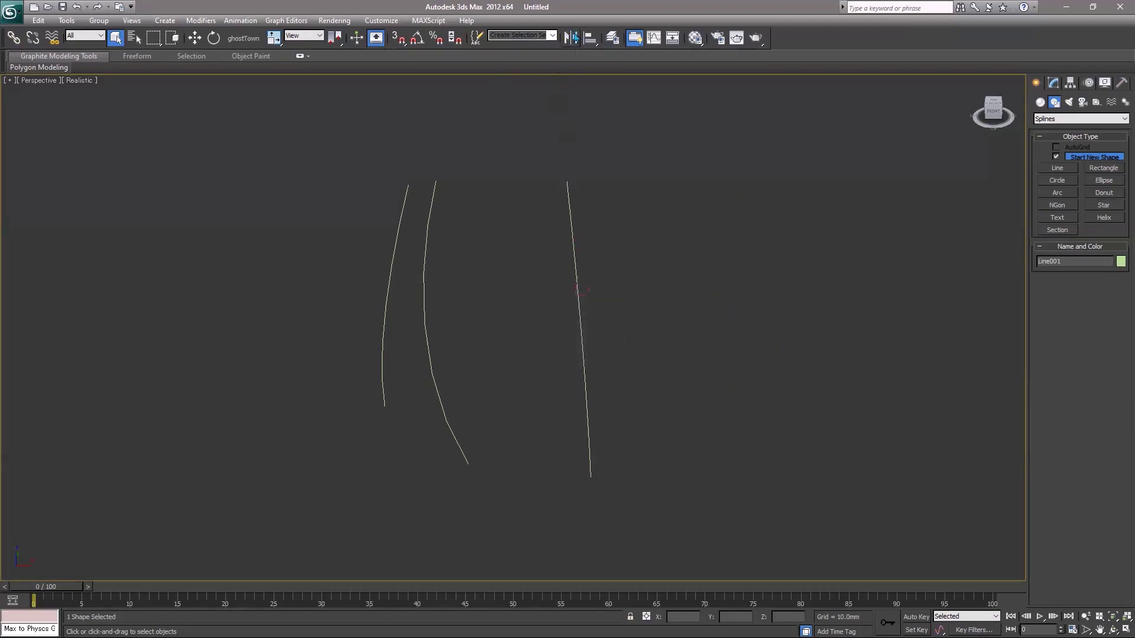
pyautogui.click(571, 37)
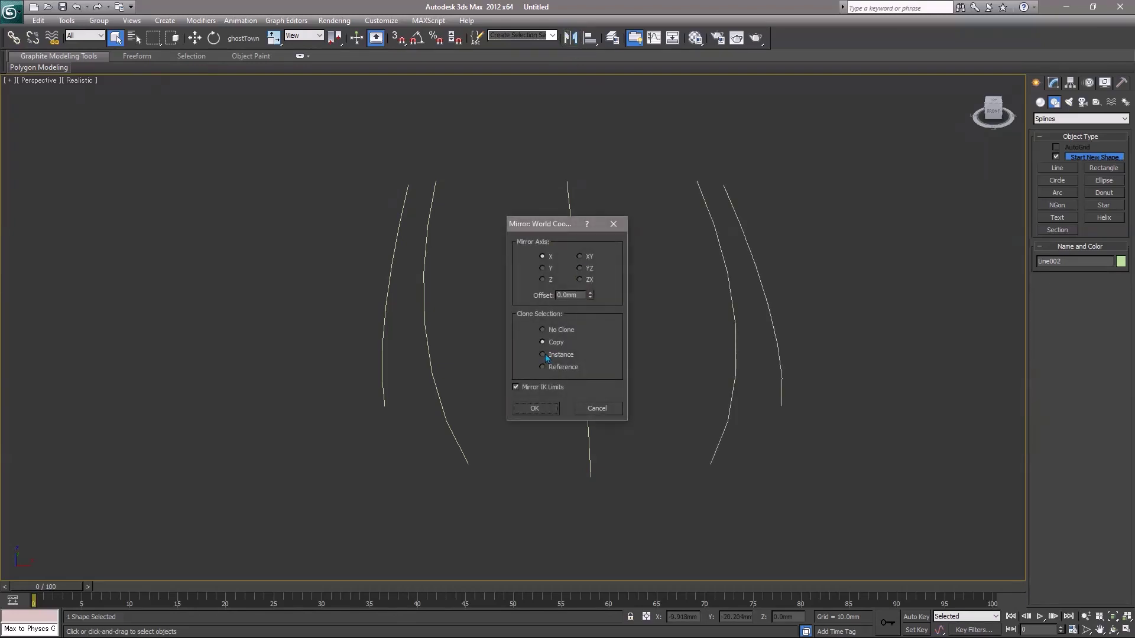
pyautogui.click(534, 407)
pyautogui.moveTo(471, 356); pyautogui.dragTo(408, 417)
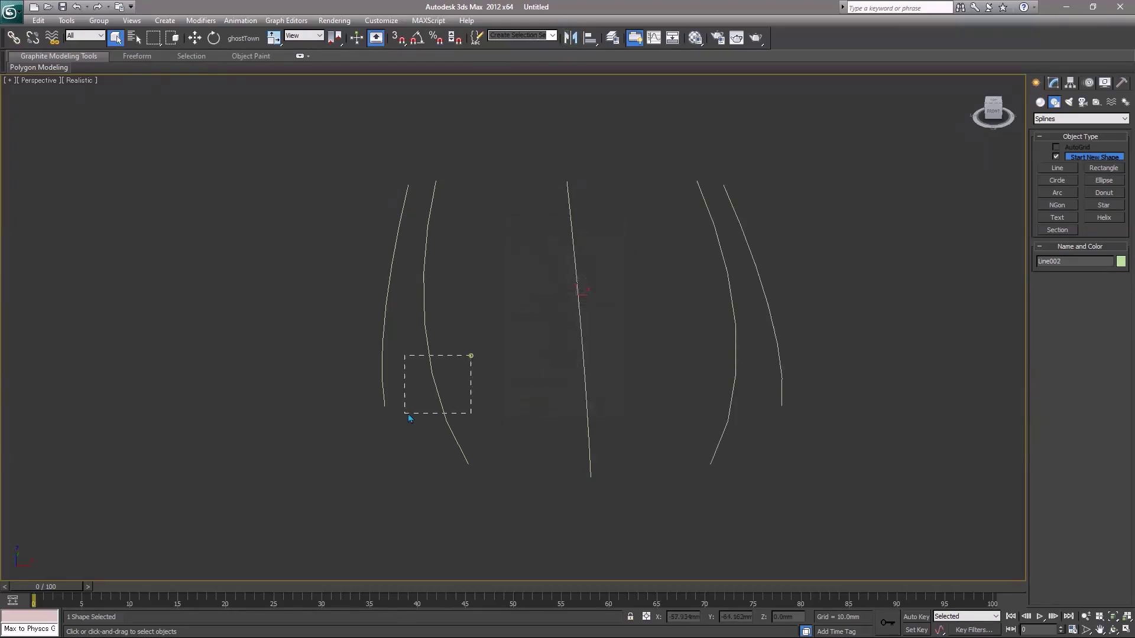
# - At Spline level, move the selected outer curves further apart
pyautogui.click(1053, 84)
pyautogui.click(1058, 218)
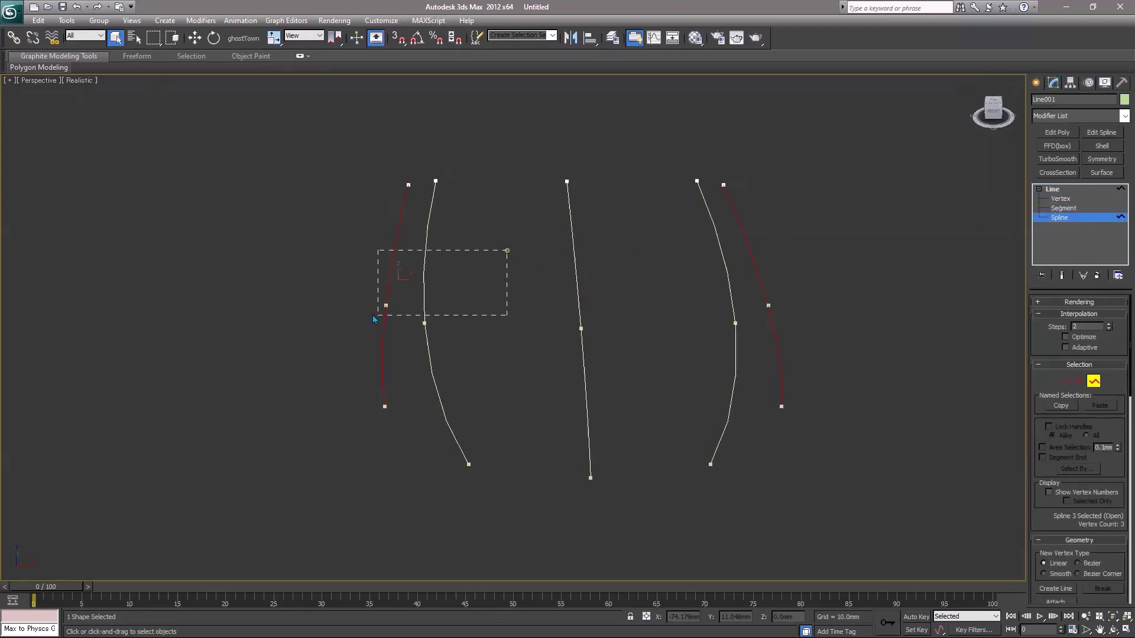
pyautogui.moveTo(374, 320); pyautogui.dragTo(375, 318)
pyautogui.press('w')
pyautogui.moveTo(436, 297); pyautogui.dragTo(417, 297)
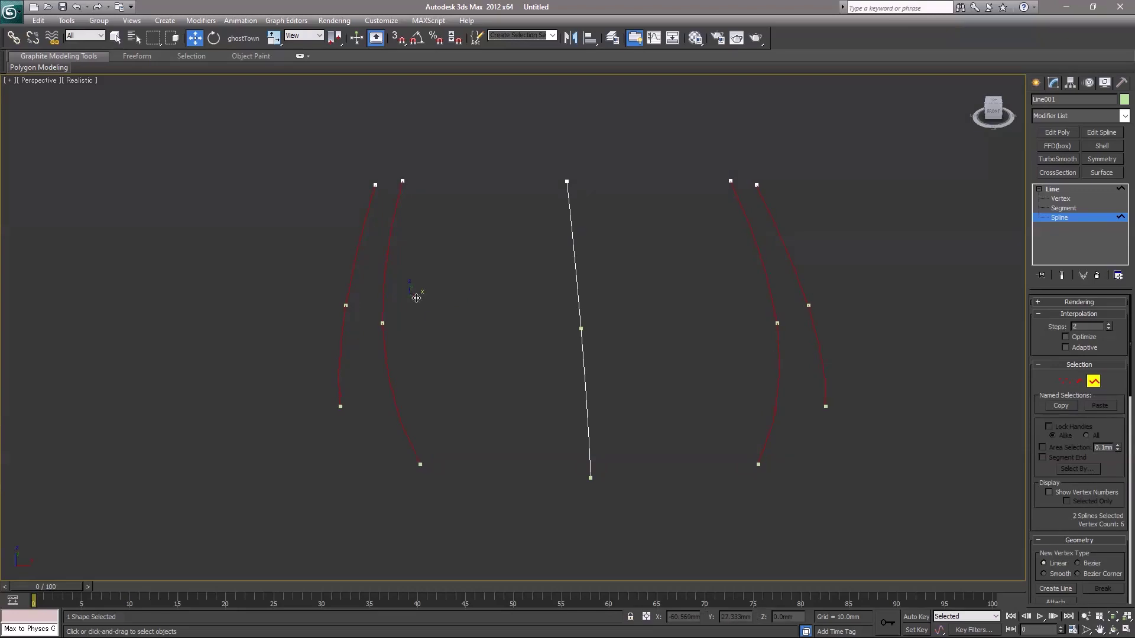
pyautogui.press('q')
pyautogui.click(438, 313)
pyautogui.moveTo(453, 296)
pyautogui.keyDown('alt'); pyautogui.mouseDown(button='middle')
pyautogui.moveTo(496, 257)
pyautogui.moveTo(492, 269)
pyautogui.mouseUp(button='middle'); pyautogui.keyUp('alt')
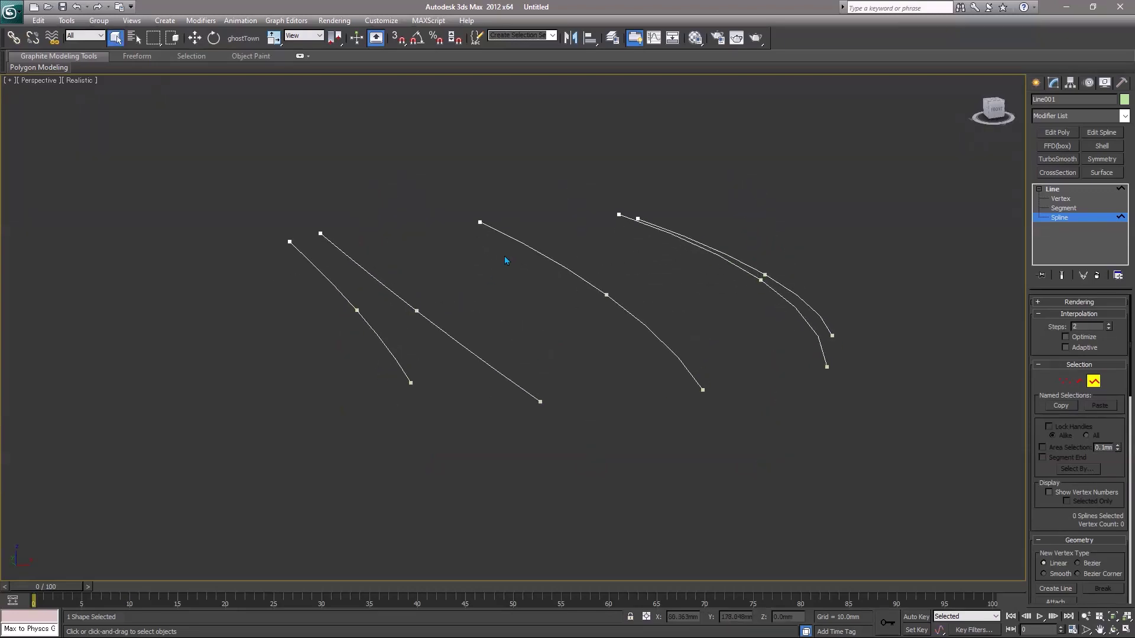
# - Leave spline editing and select the middle curve's spline
pyautogui.rightClick(867, 238)
pyautogui.moveTo(895, 324)
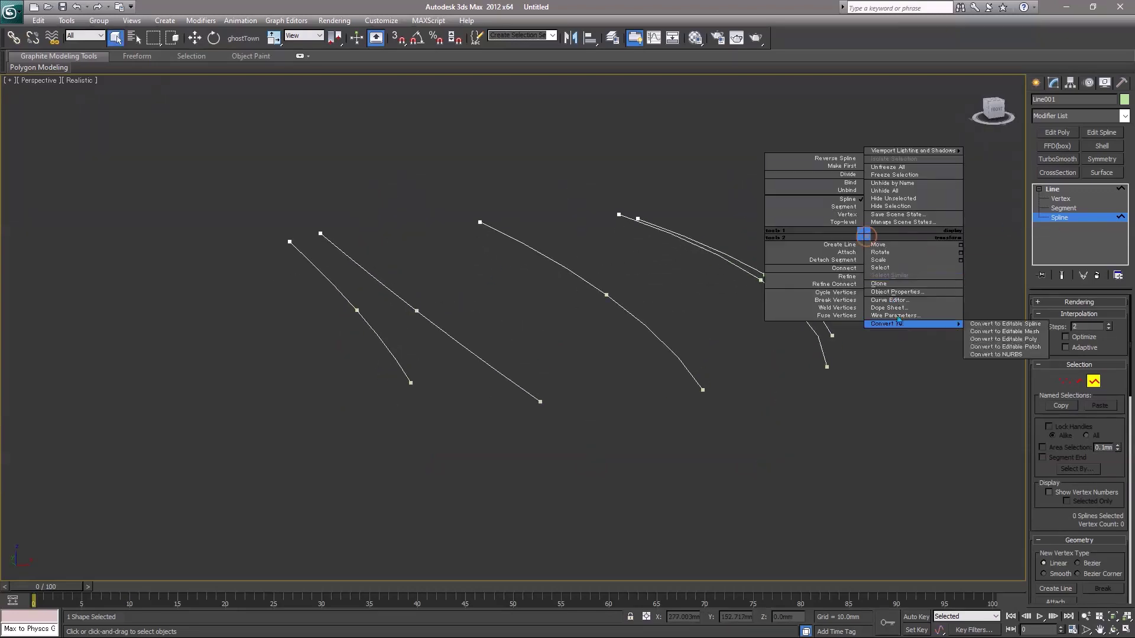
pyautogui.click(993, 326)
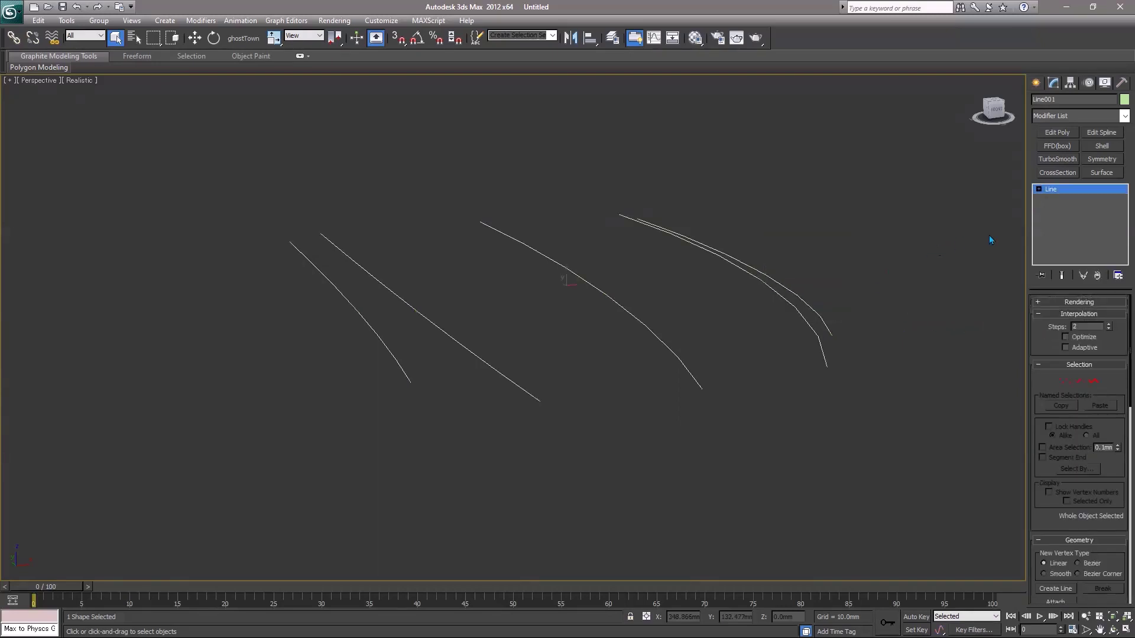
pyautogui.moveTo(738, 335); pyautogui.dragTo(738, 331)
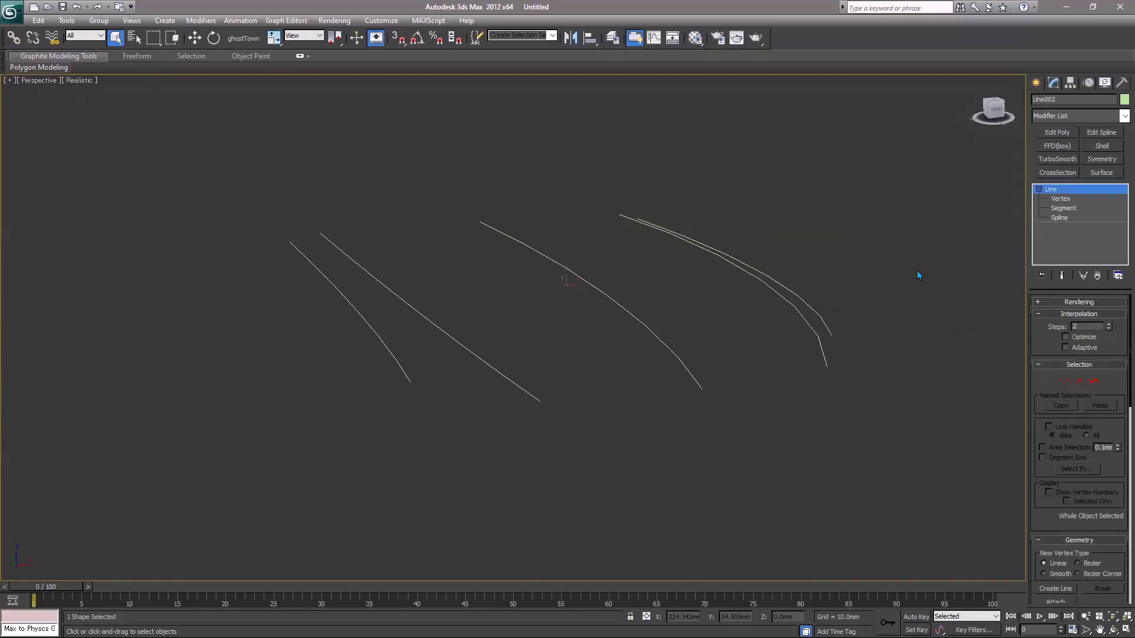
pyautogui.click(1058, 218)
pyautogui.click(644, 331)
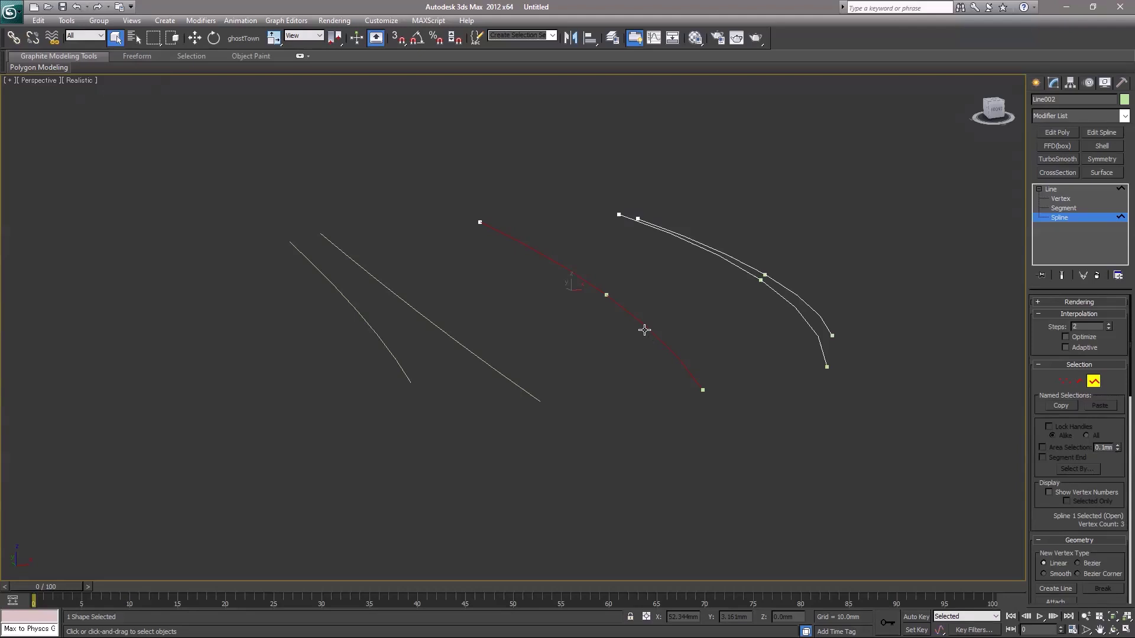
pyautogui.click(1035, 82)
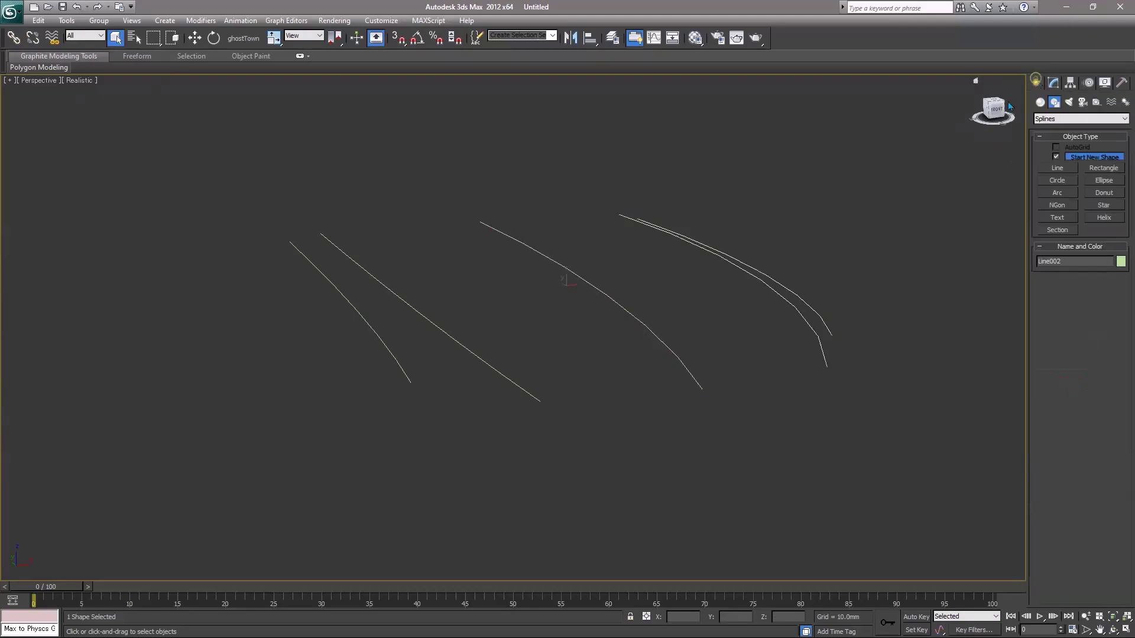
# - Reopen the outer curves' shape and toggle Attach on and off
pyautogui.click(1053, 83)
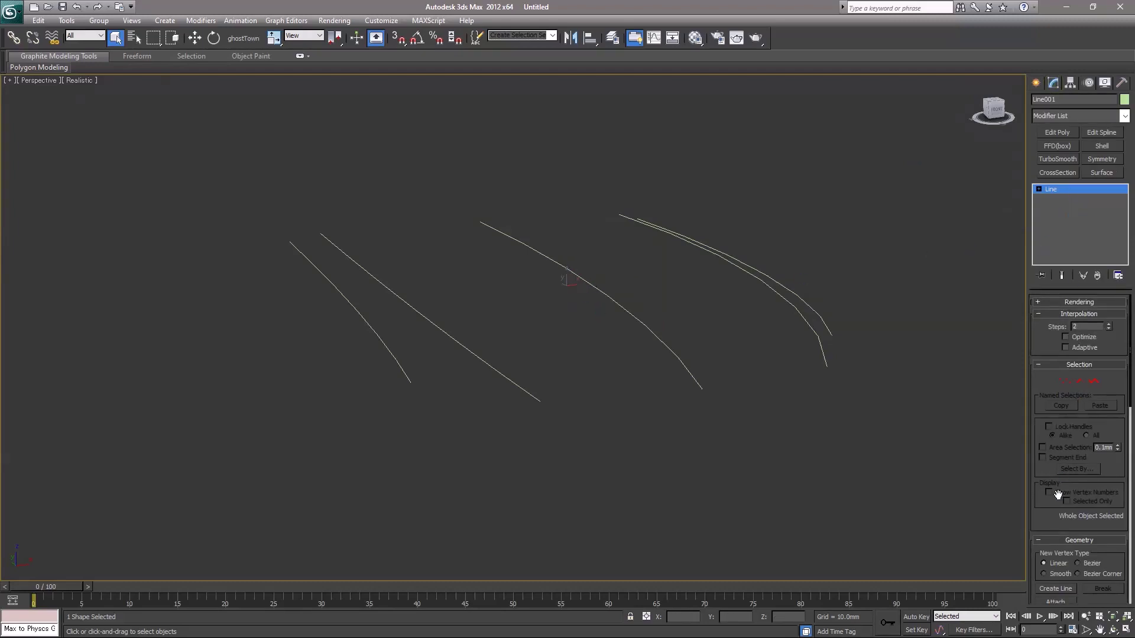
pyautogui.moveTo(1049, 517); pyautogui.dragTo(1049, 496)
pyautogui.click(1055, 581)
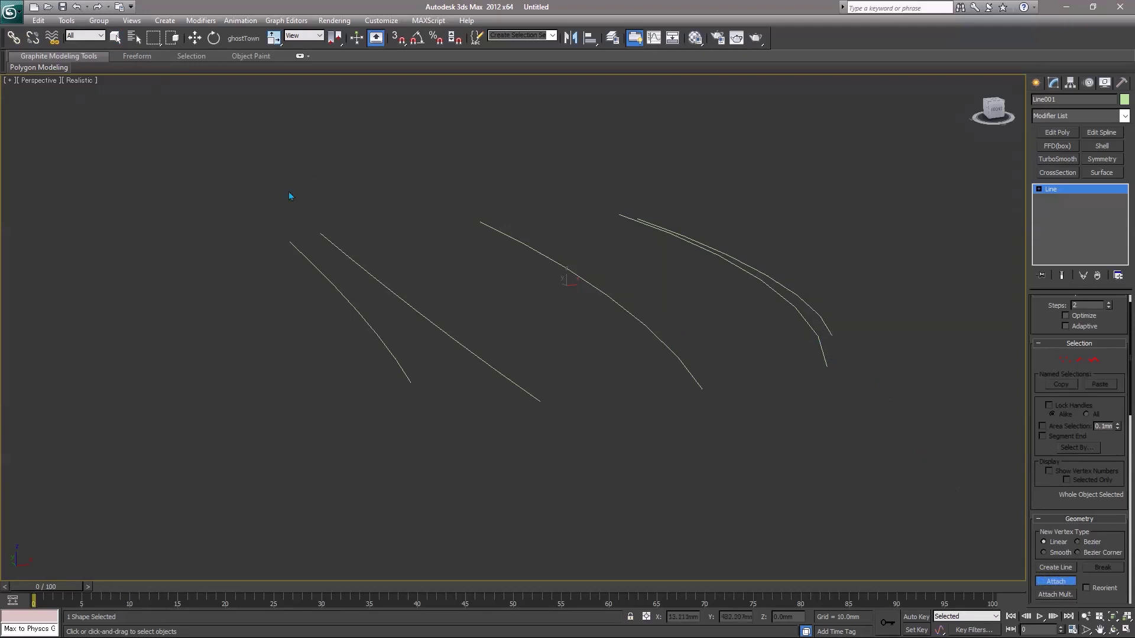
pyautogui.click(116, 38)
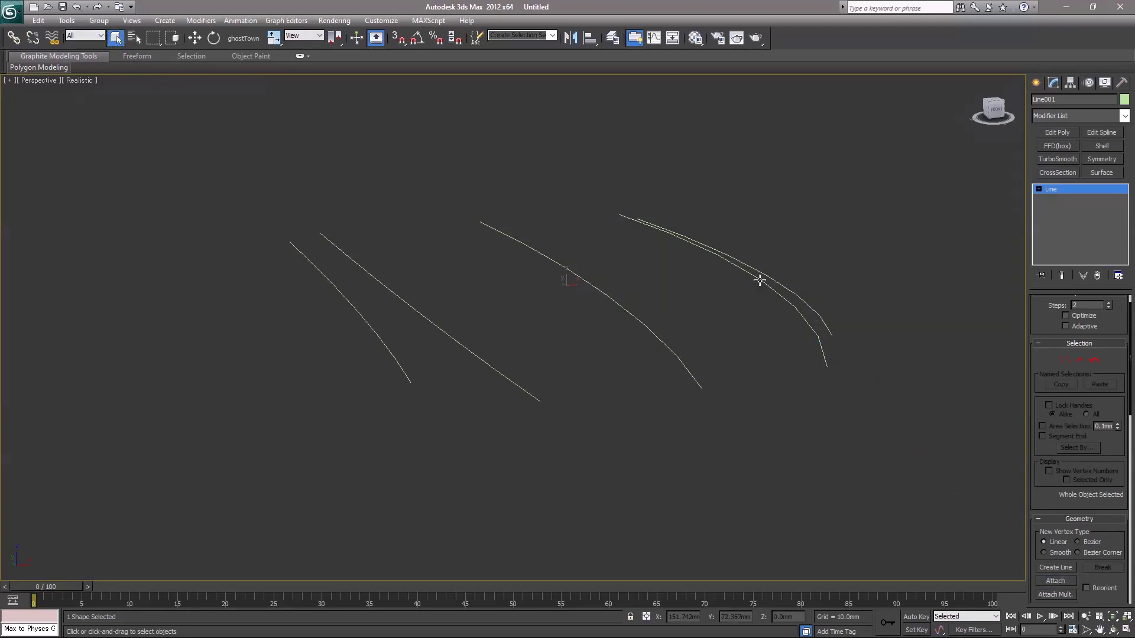
pyautogui.click(1038, 190)
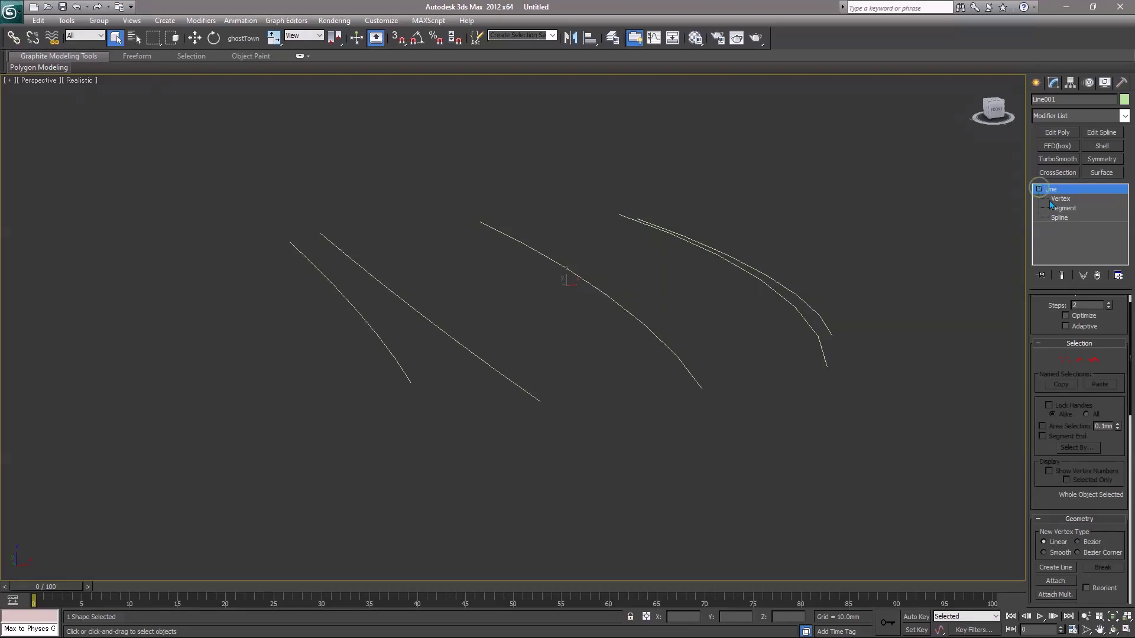
# - With vertex snapping on, draw a cross line joining the lower ends of all the curves
pyautogui.rightClick(560, 332)
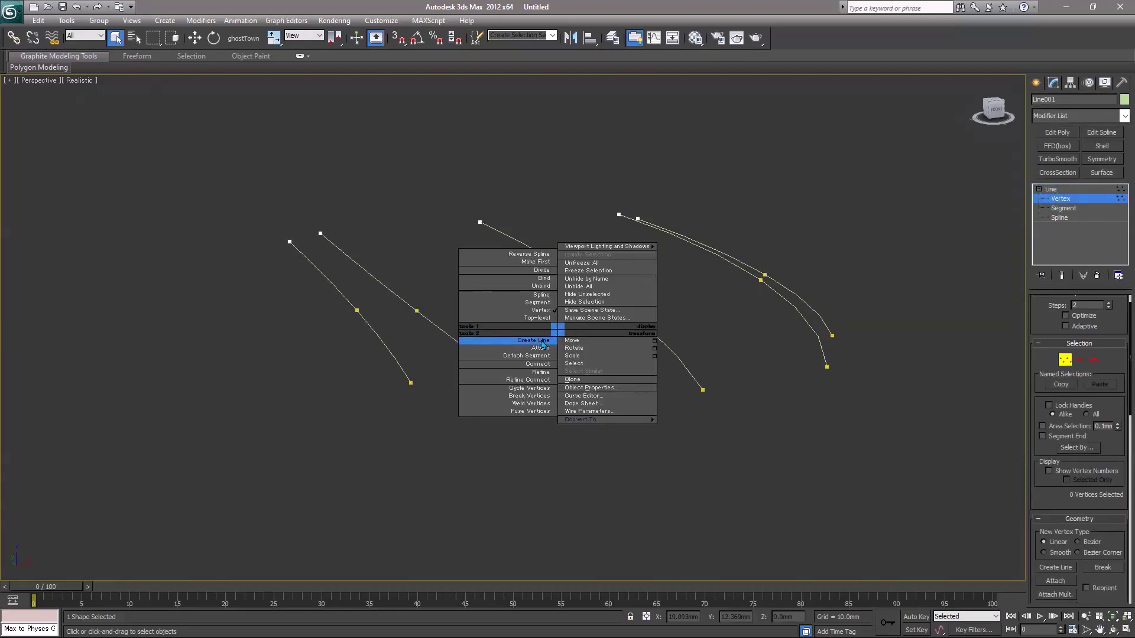
pyautogui.click(542, 344)
pyautogui.press('s')
pyautogui.click(411, 383)
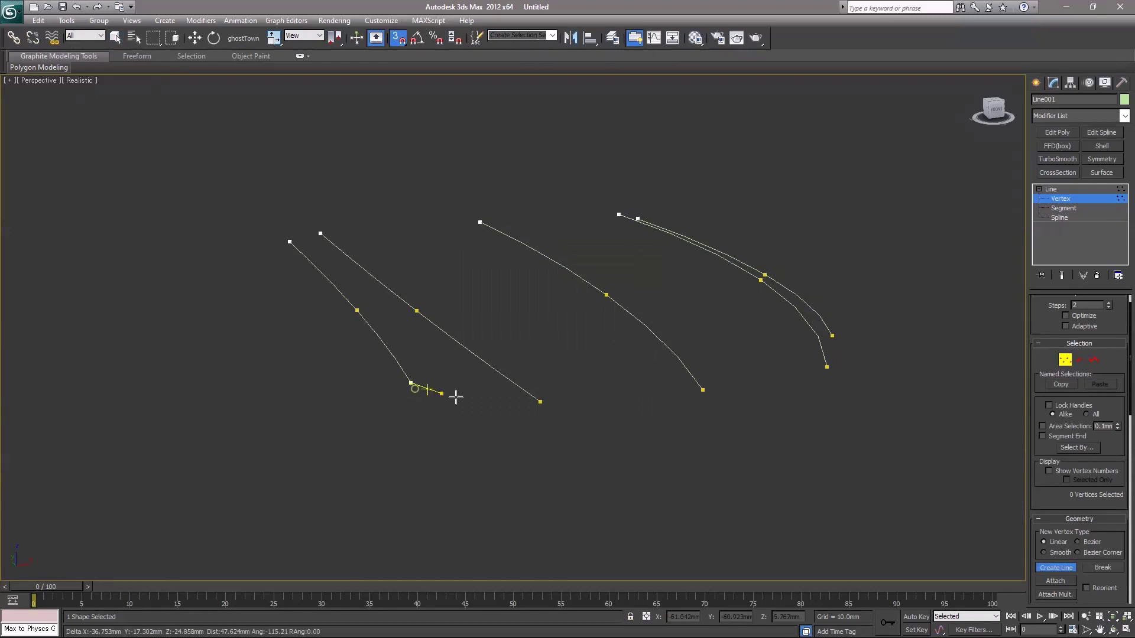
pyautogui.click(540, 402)
pyautogui.click(703, 390)
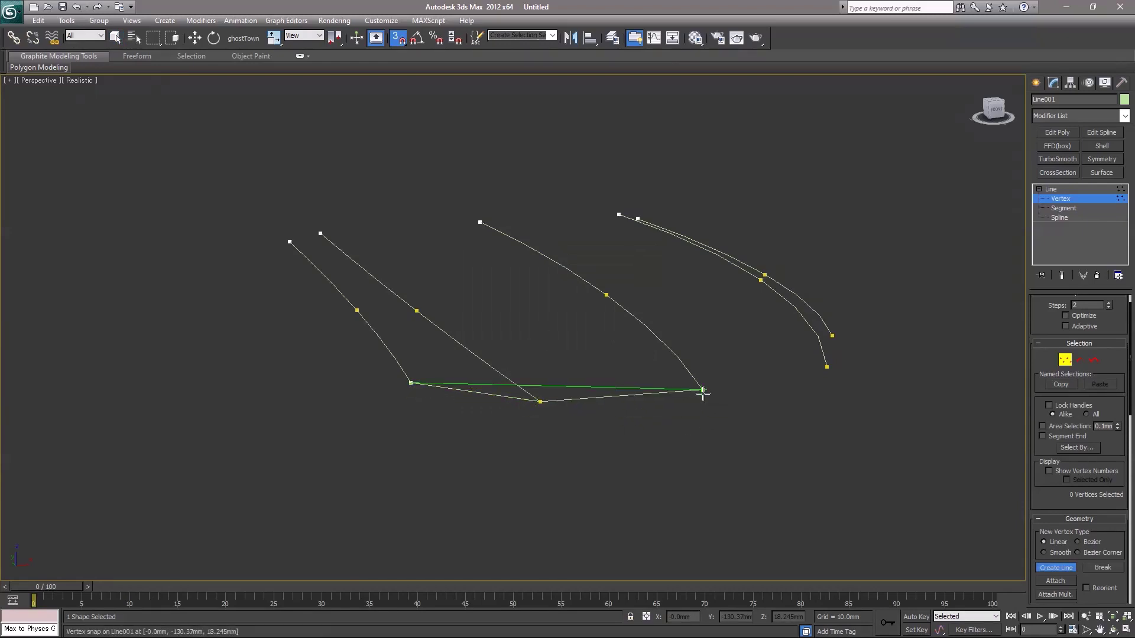
pyautogui.click(827, 367)
pyautogui.click(832, 336)
pyautogui.rightClick(831, 332)
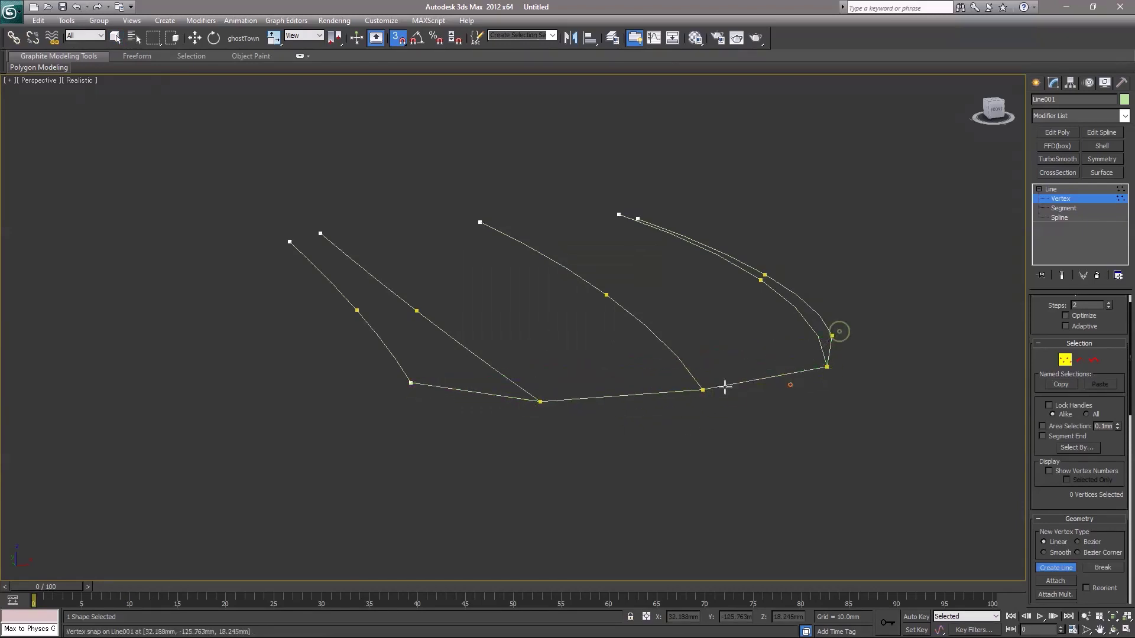
# - Draw a second cross line joining the curves' midpoints
pyautogui.click(356, 310)
pyautogui.click(417, 310)
pyautogui.click(607, 295)
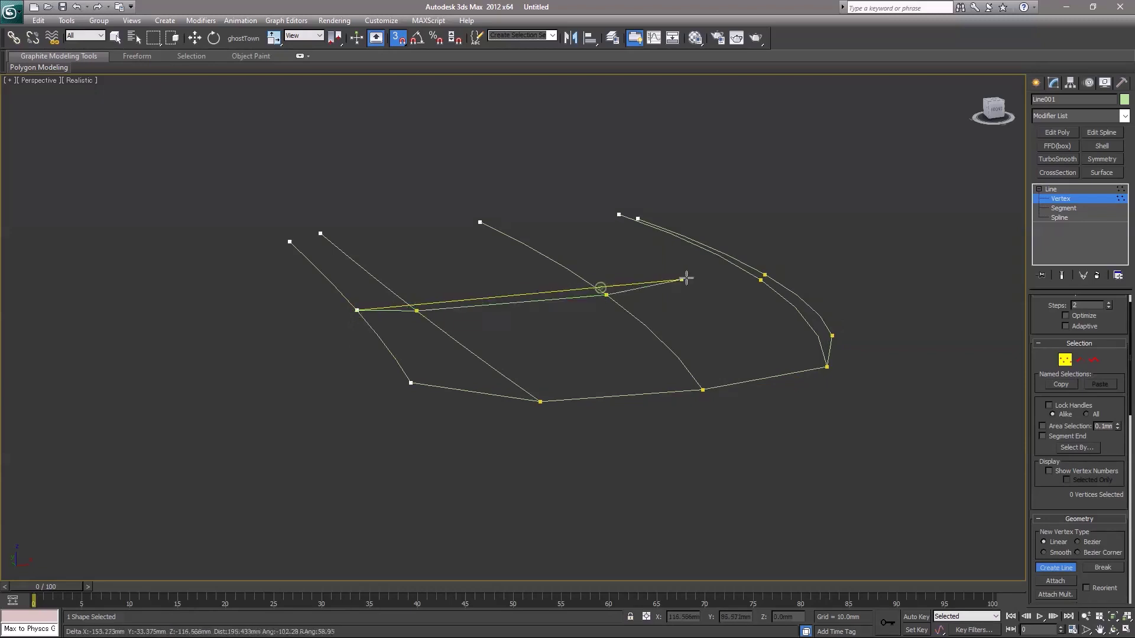
pyautogui.click(753, 279)
pyautogui.rightClick(750, 277)
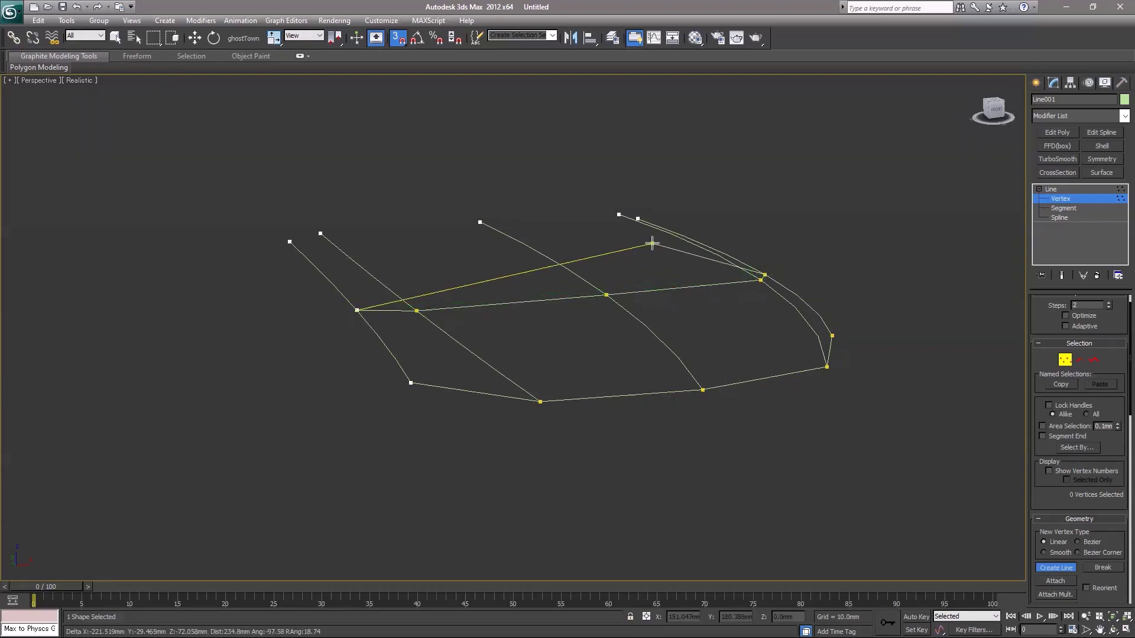
# - Draw a spline along the far edge from the left corner vertex to the right-side vertices
pyautogui.click(289, 242)
pyautogui.click(321, 234)
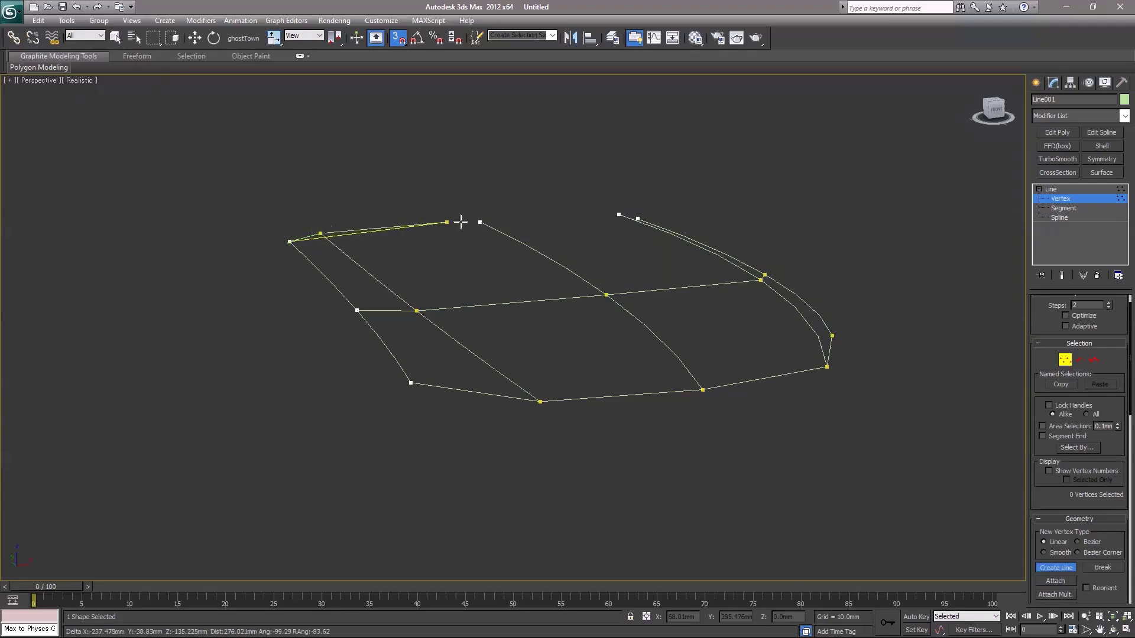
pyautogui.click(480, 222)
pyautogui.click(618, 214)
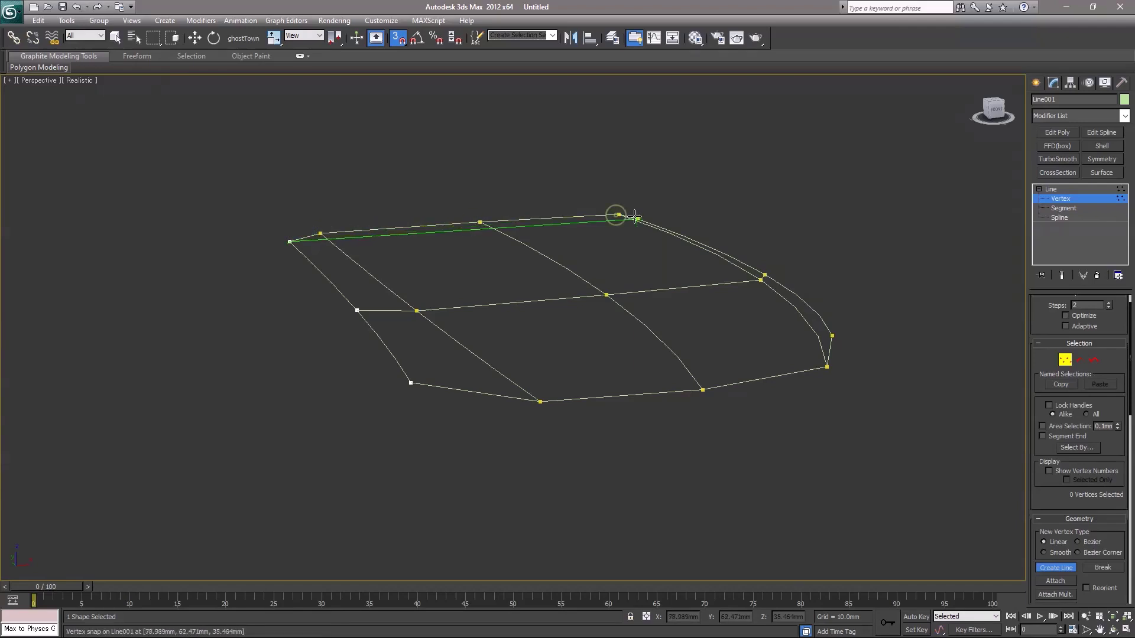
pyautogui.click(637, 219)
pyautogui.rightClick(635, 231)
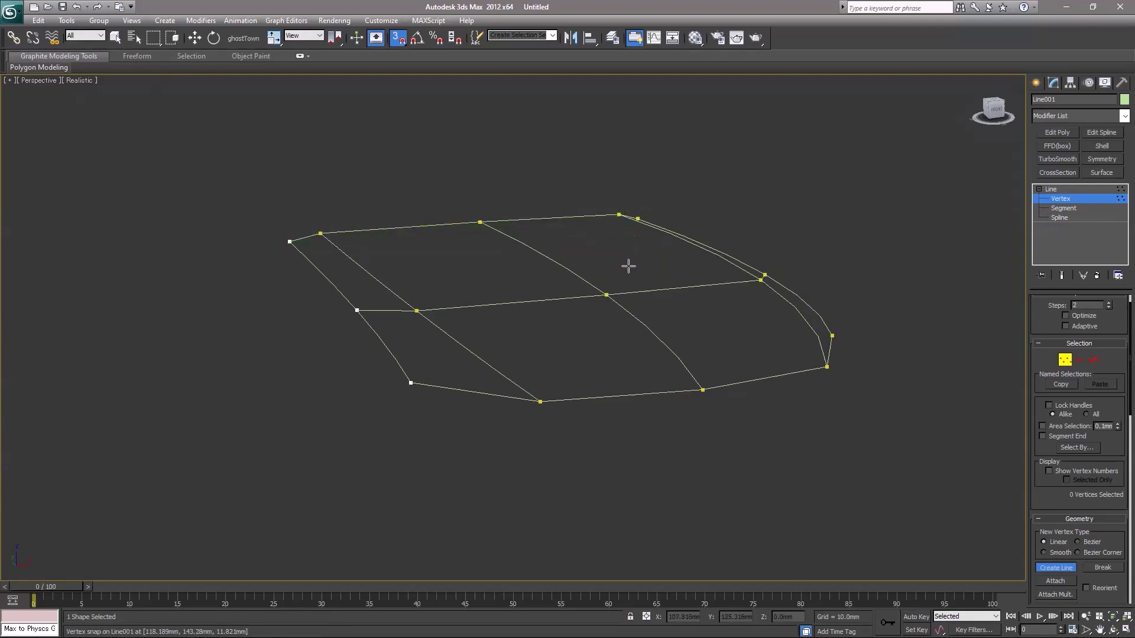
pyautogui.rightClick(625, 269)
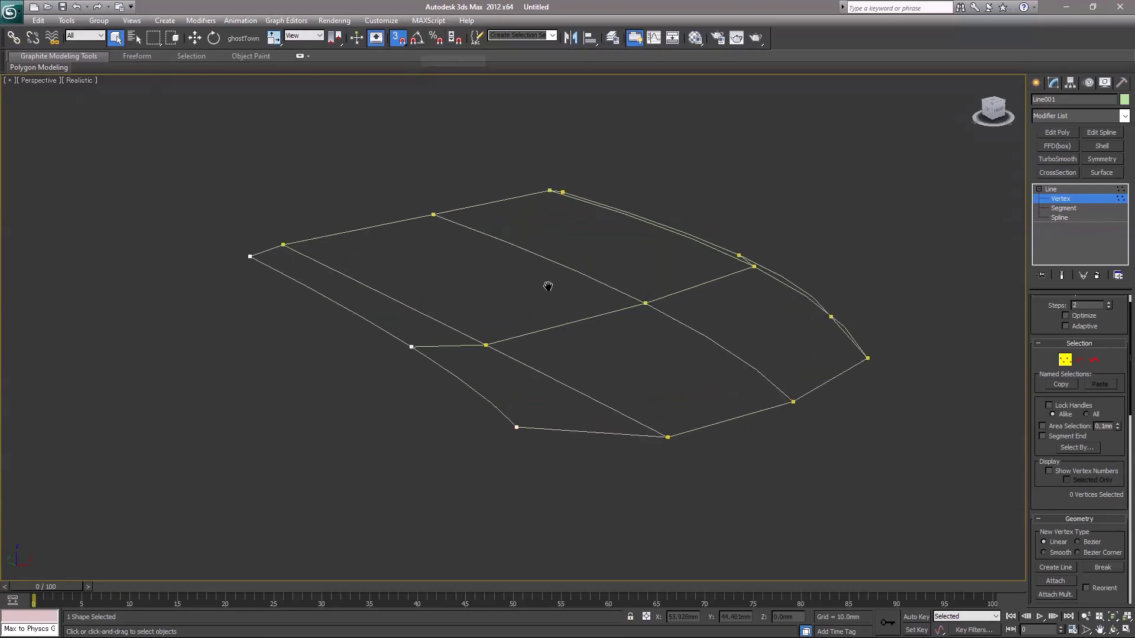
# - Set the first chosen cage vertices to Smooth so their segments curve
pyautogui.moveTo(527, 286)
pyautogui.keyDown('alt'); pyautogui.mouseDown(button='middle')
pyautogui.moveTo(499, 299)
pyautogui.moveTo(415, 260)
pyautogui.mouseUp(button='middle'); pyautogui.keyUp('alt')
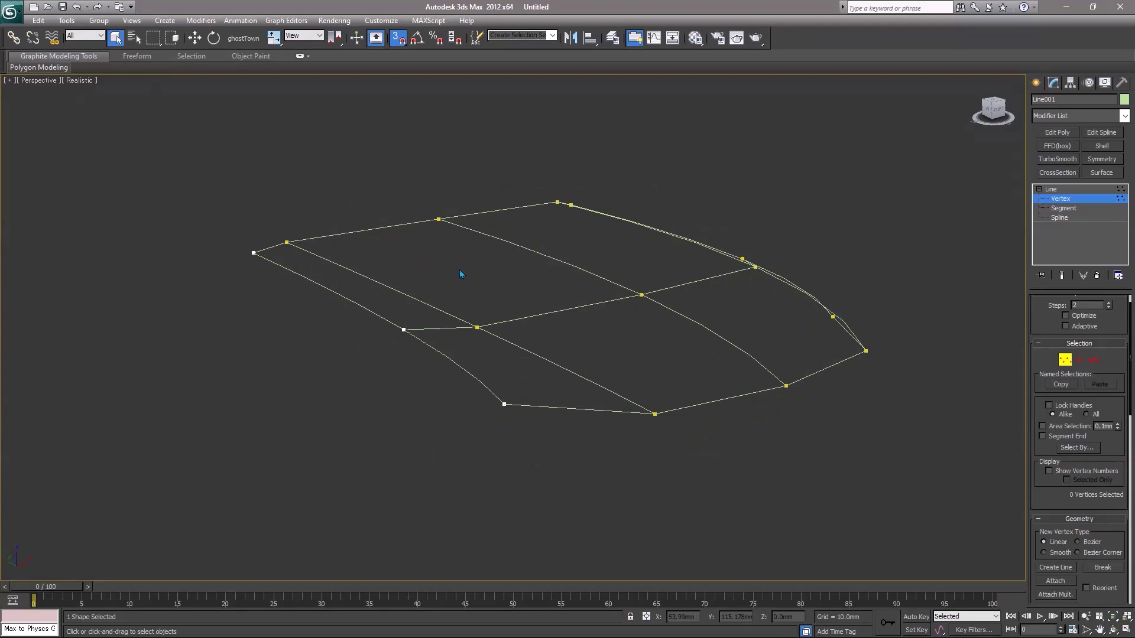
pyautogui.moveTo(501, 286)
pyautogui.keyDown('alt'); pyautogui.mouseDown(button='middle')
pyautogui.moveTo(469, 274)
pyautogui.moveTo(488, 274)
pyautogui.moveTo(491, 291)
pyautogui.moveTo(540, 268)
pyautogui.moveTo(531, 319)
pyautogui.moveTo(707, 317)
pyautogui.mouseUp(button='middle'); pyautogui.keyUp('alt')
pyautogui.rightClick(788, 327)
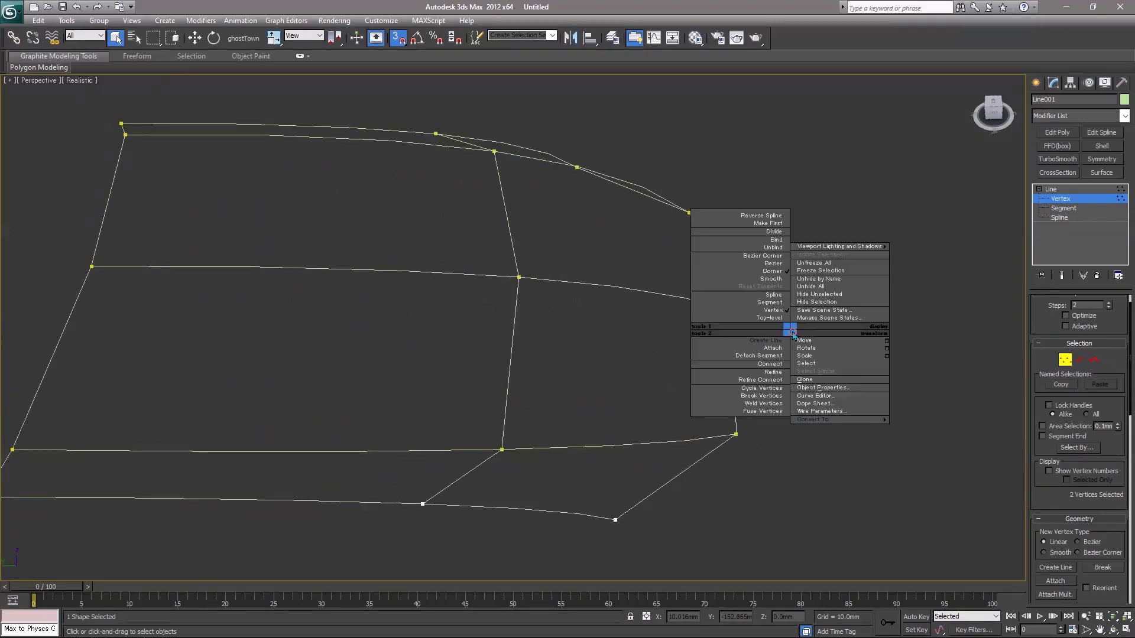
pyautogui.click(761, 280)
pyautogui.keyDown('alt'); pyautogui.moveTo(620, 358); pyautogui.dragTo(632, 331, button='middle'); pyautogui.keyUp('alt')
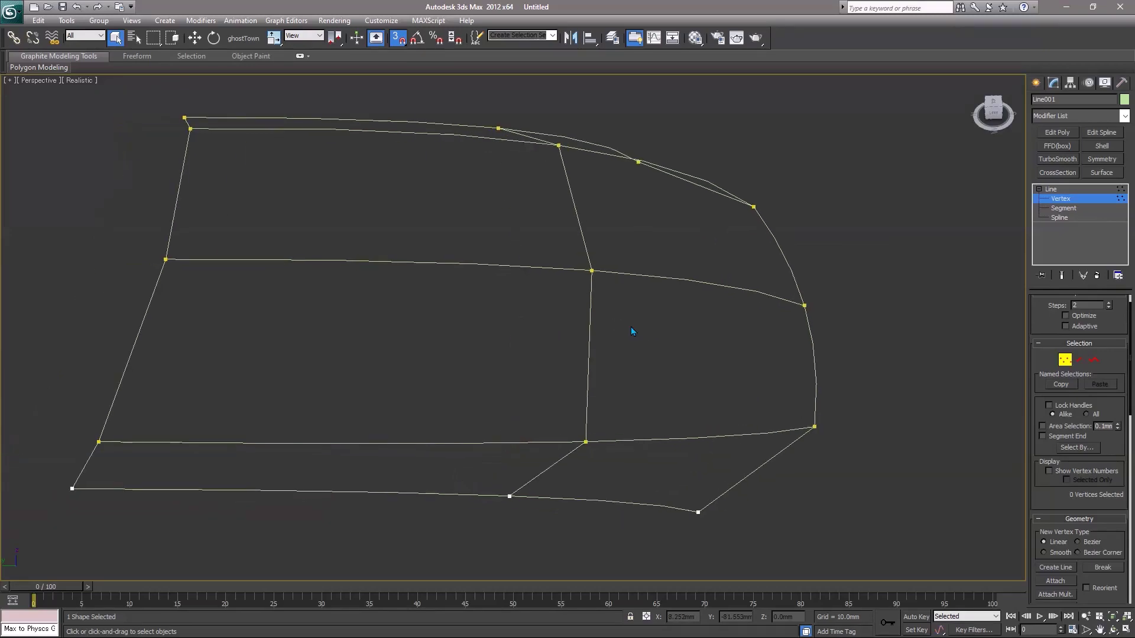
pyautogui.rightClick(611, 295)
pyautogui.click(676, 285)
# - Smooth the remaining selected vertices, including the left vertical segment, and orbit to check the curves
pyautogui.moveTo(676, 285)
pyautogui.keyDown('alt'); pyautogui.mouseDown(button='middle')
pyautogui.moveTo(600, 284)
pyautogui.moveTo(638, 284)
pyautogui.moveTo(338, 162)
pyautogui.mouseUp(button='middle'); pyautogui.keyUp('alt')
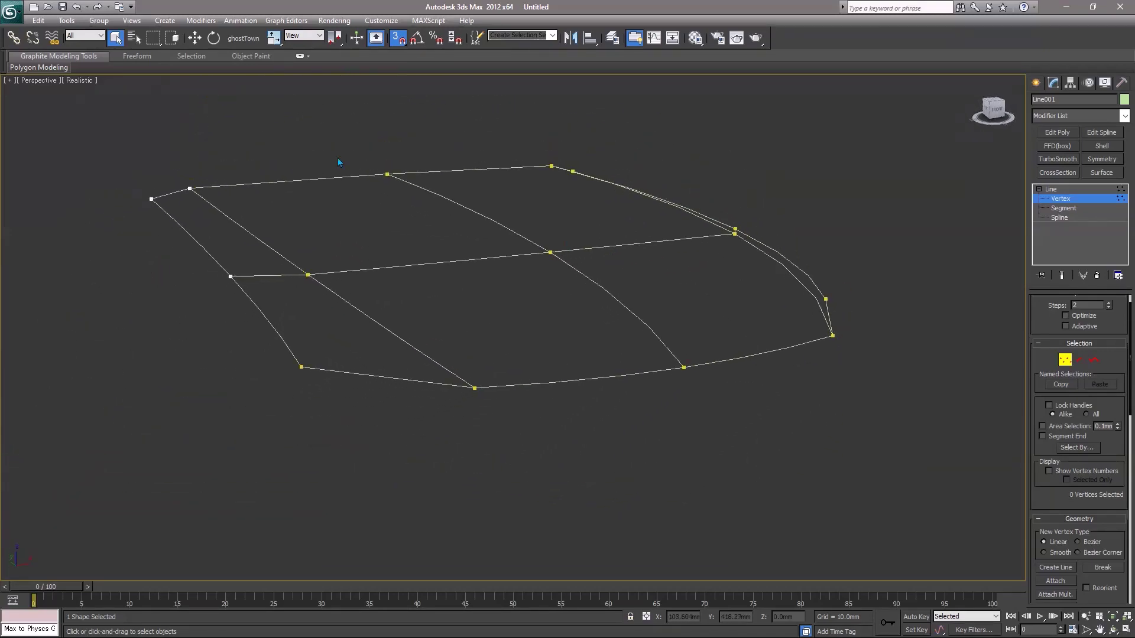
pyautogui.moveTo(427, 213)
pyautogui.keyDown('alt'); pyautogui.mouseDown(button='middle')
pyautogui.moveTo(514, 253)
pyautogui.moveTo(506, 212)
pyautogui.mouseUp(button='middle'); pyautogui.keyUp('alt')
pyautogui.rightClick(507, 212)
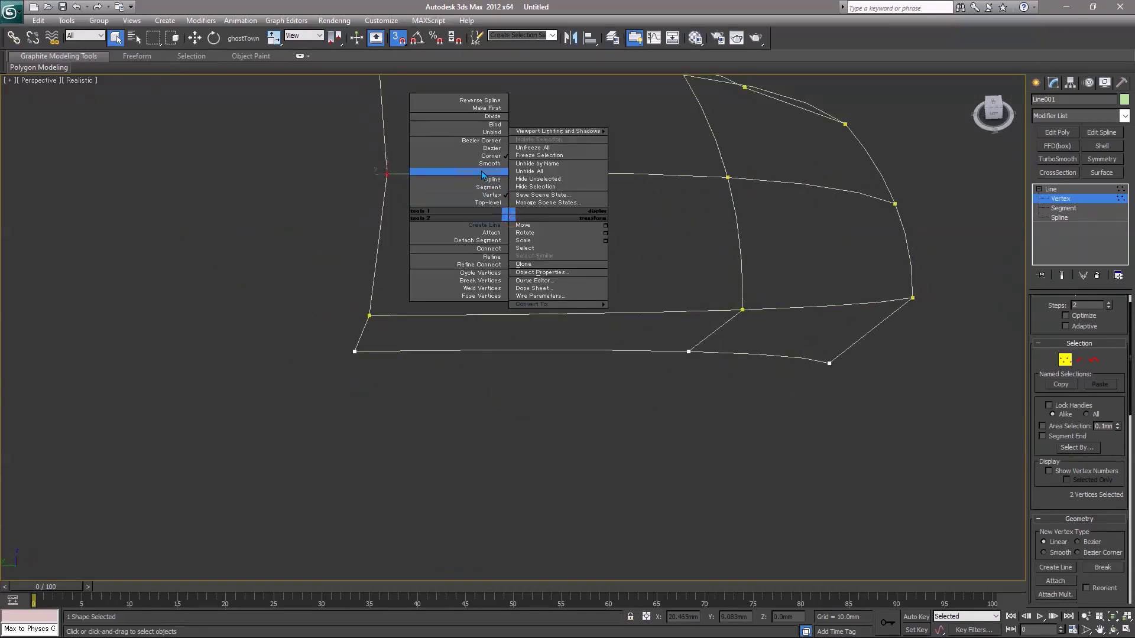
pyautogui.click(477, 173)
pyautogui.rightClick(477, 176)
pyautogui.click(417, 122)
pyautogui.press('w')
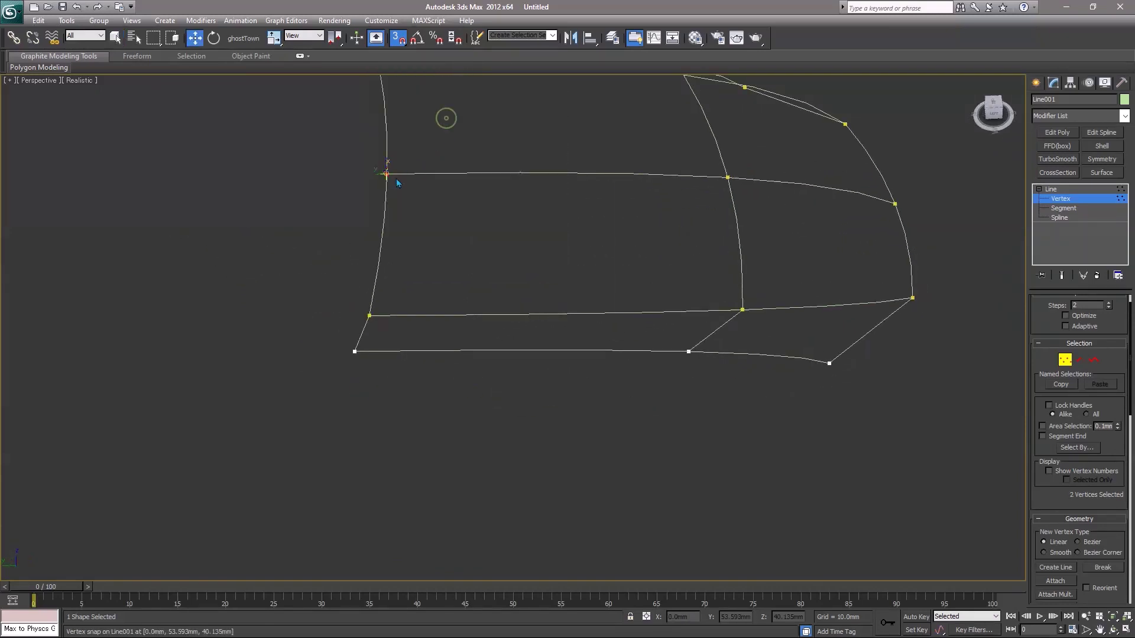
pyautogui.press('q')
pyautogui.click(471, 202)
pyautogui.moveTo(471, 202)
pyautogui.keyDown('alt'); pyautogui.mouseDown(button='middle')
pyautogui.moveTo(521, 187)
pyautogui.moveTo(608, 198)
pyautogui.moveTo(570, 231)
pyautogui.moveTo(531, 296)
pyautogui.moveTo(601, 250)
pyautogui.moveTo(529, 329)
pyautogui.moveTo(549, 293)
pyautogui.mouseUp(button='middle'); pyautogui.keyUp('alt')
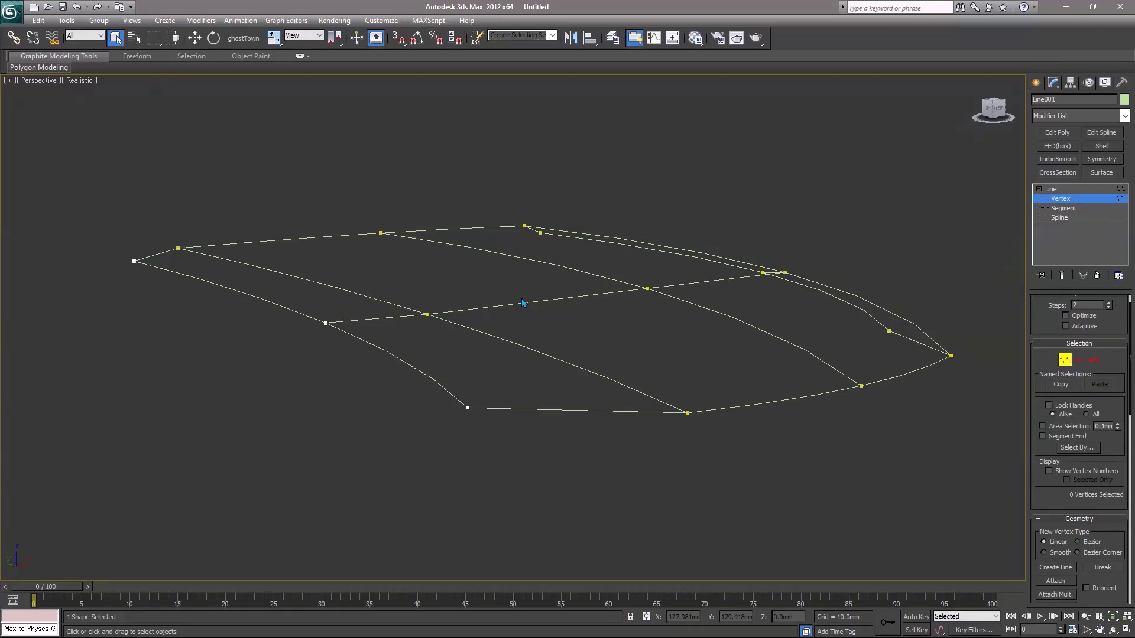
pyautogui.keyDown('alt'); pyautogui.moveTo(523, 305); pyautogui.dragTo(514, 283, button='middle'); pyautogui.keyUp('alt')
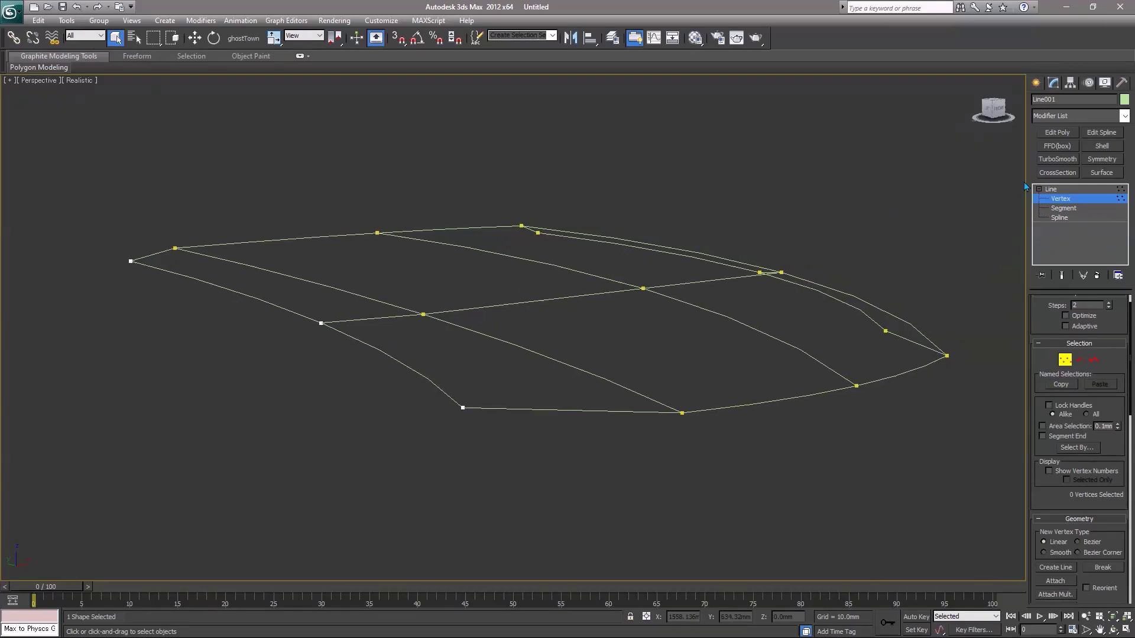
# - Apply a Surface modifier to Line001's spline cage with Patch Topology Steps reduced to 2
pyautogui.click(1101, 177)
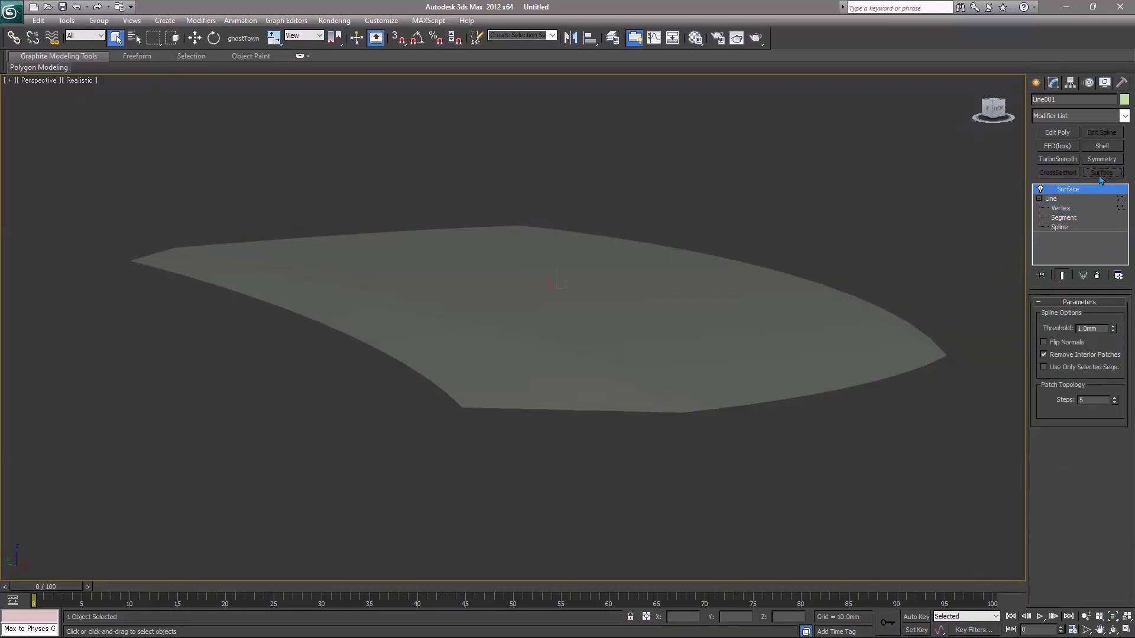
pyautogui.click(1114, 137)
pyautogui.click(1124, 116)
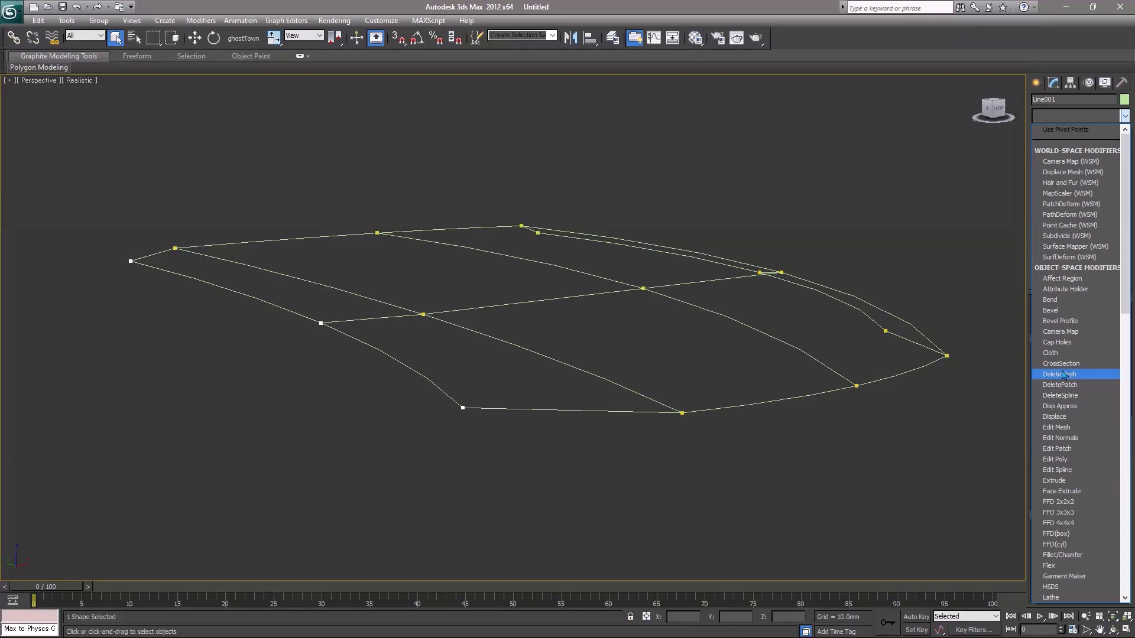
pyautogui.press('s')
pyautogui.press('Down')
pyautogui.press('Down')
pyautogui.press('Down')
pyautogui.press('Down')
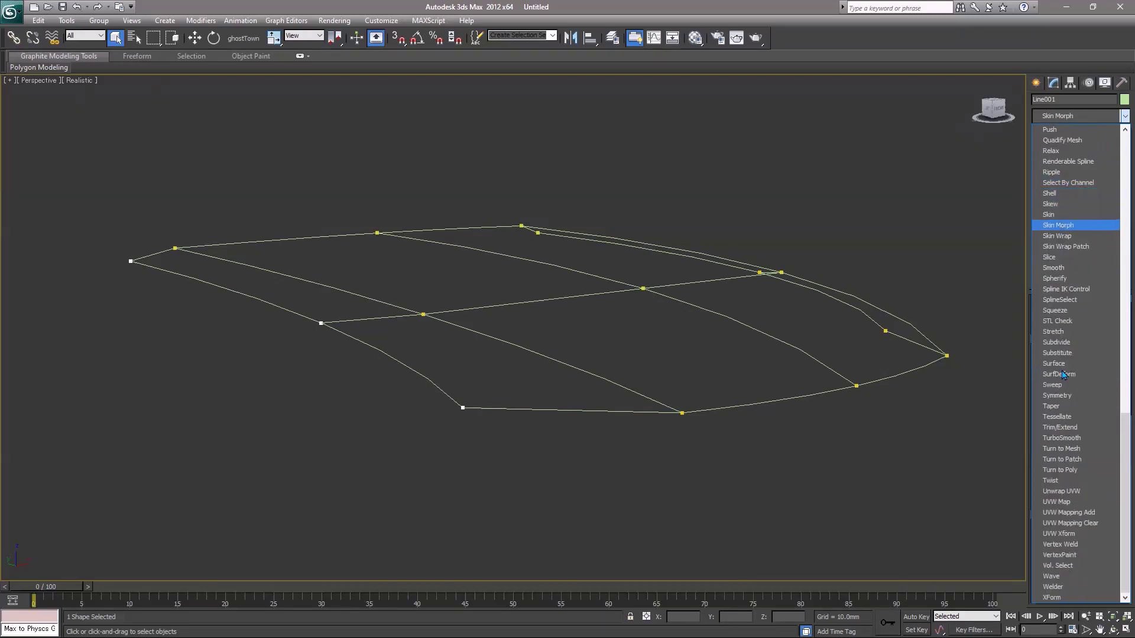
pyautogui.press('Down')
pyautogui.press('Down')
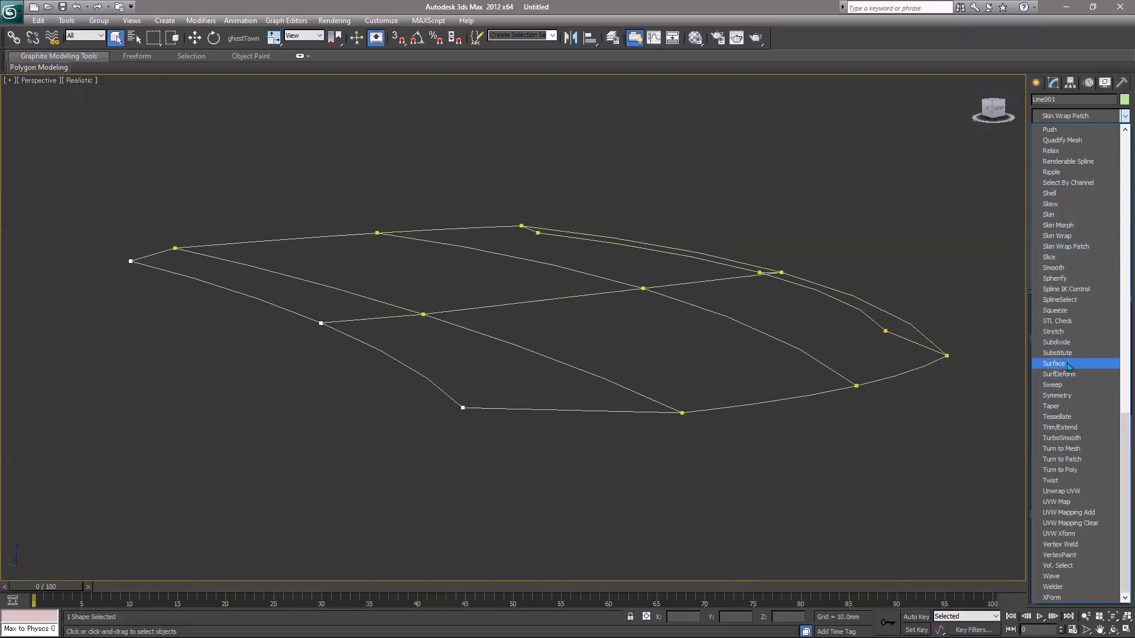
pyautogui.click(1055, 364)
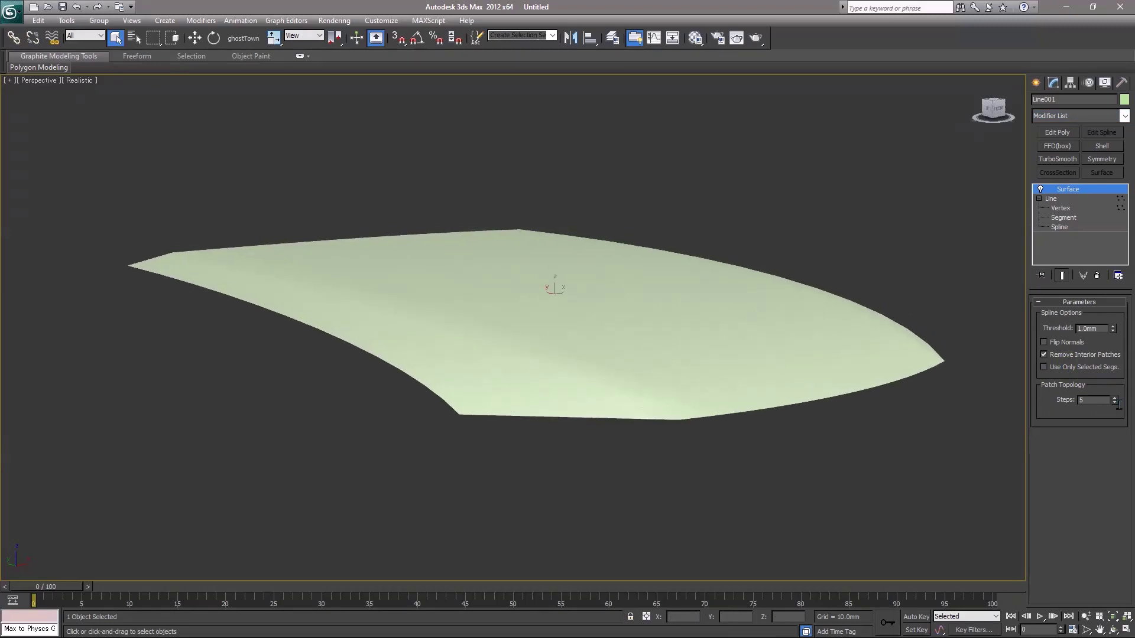
pyautogui.click(1116, 403)
pyautogui.click(1115, 403)
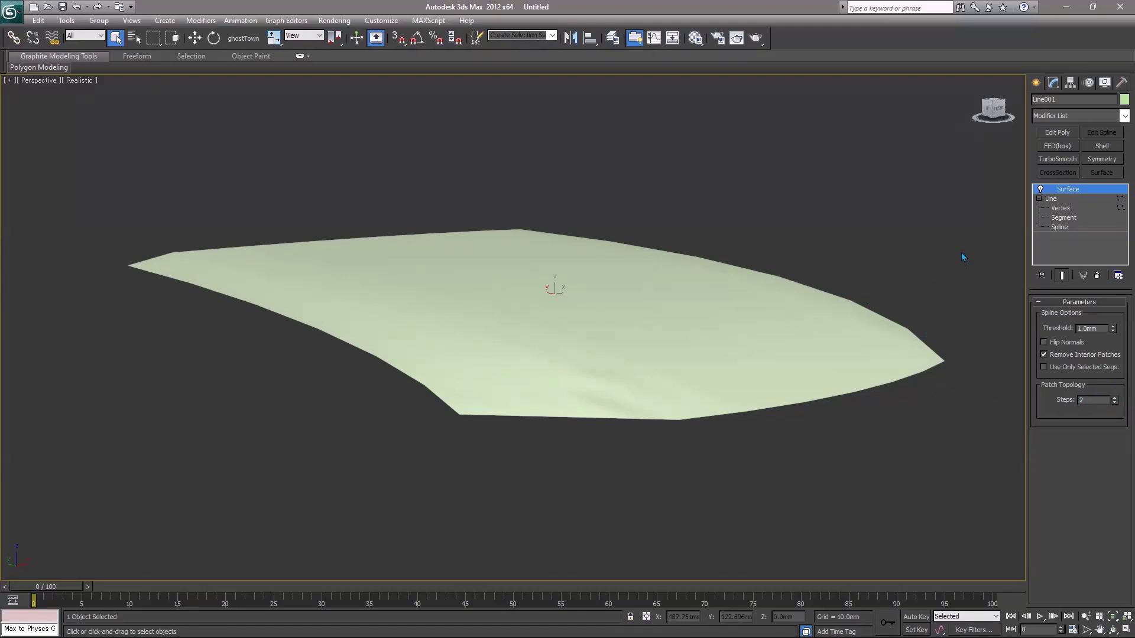
# - Make an instance copy of the surface and align it onto the original
pyautogui.click(1035, 83)
pyautogui.press('w')
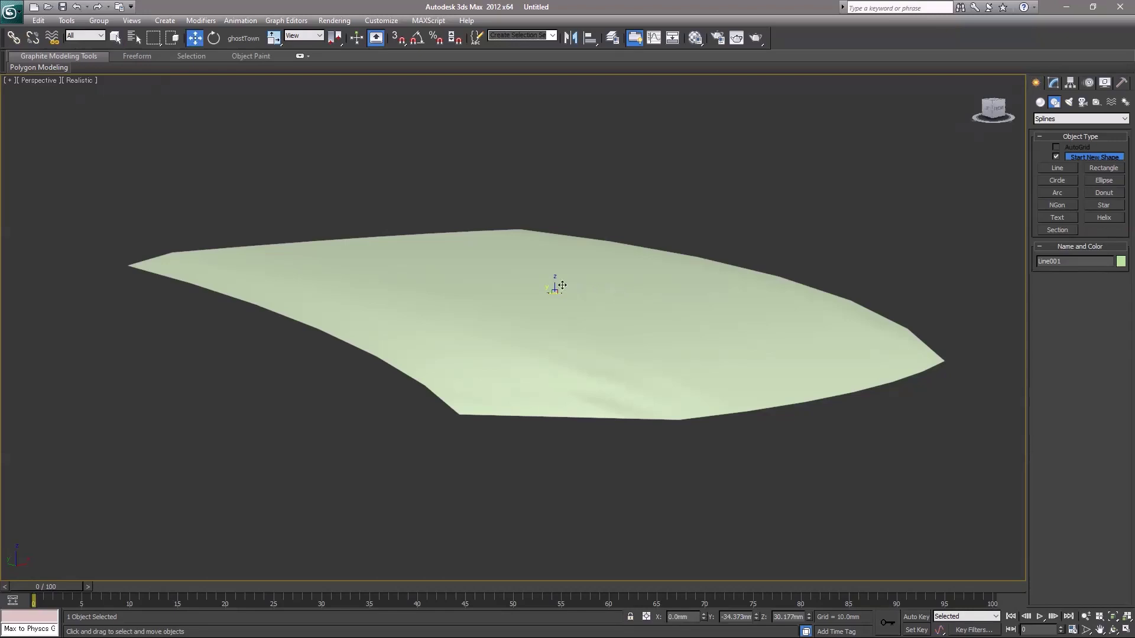
pyautogui.keyDown('shift'); pyautogui.moveTo(554, 284); pyautogui.dragTo(554, 236); pyautogui.keyUp('shift')
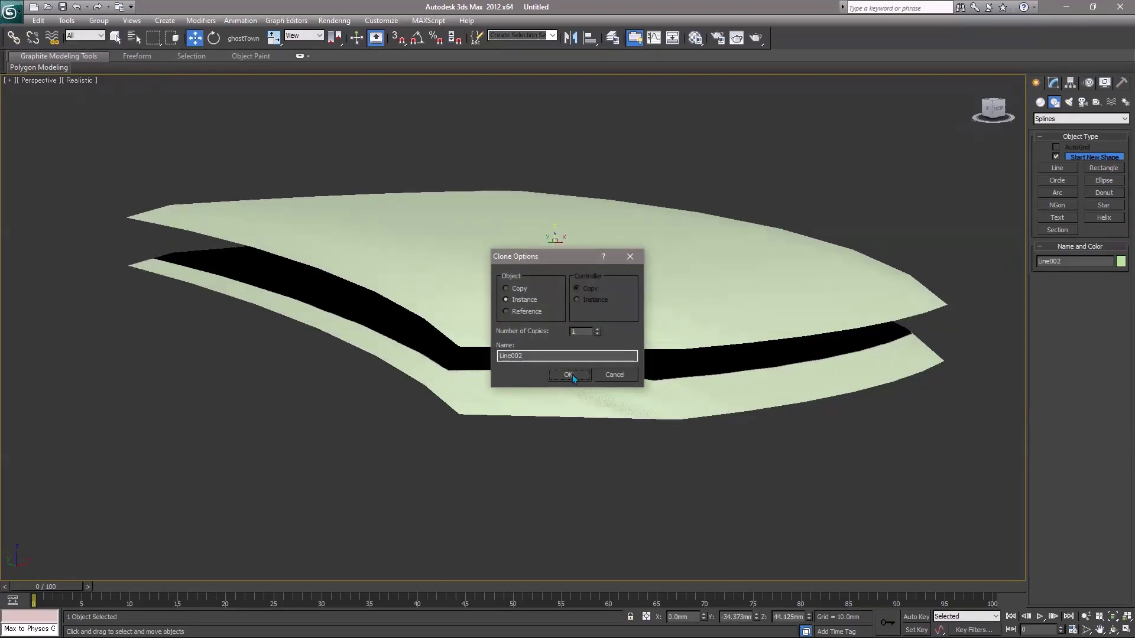
pyautogui.click(572, 372)
pyautogui.hotkey('alt', 'a')
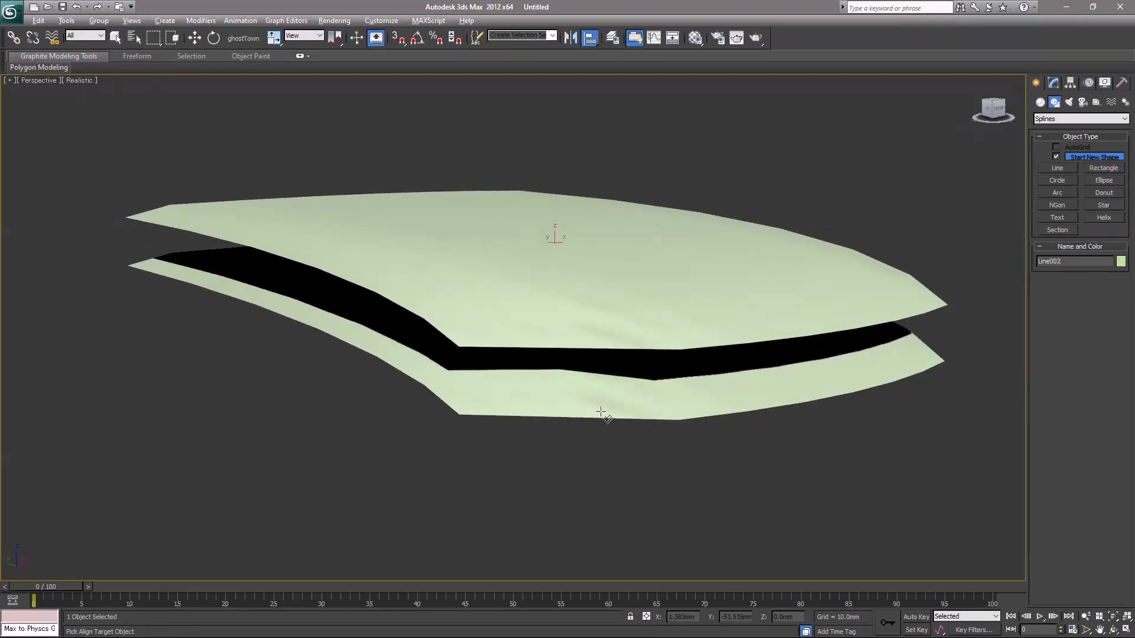
pyautogui.click(600, 412)
pyautogui.click(584, 420)
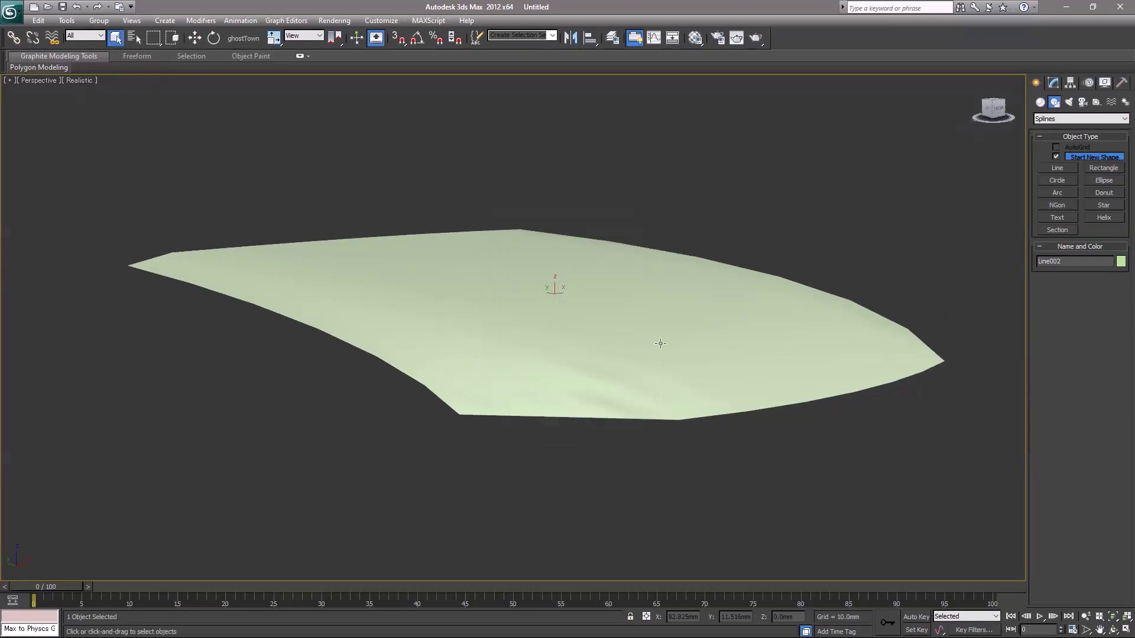
# - Disable the copy's Surface modifier, collapse it to an editable spline, and adjust its vertices
pyautogui.click(1053, 83)
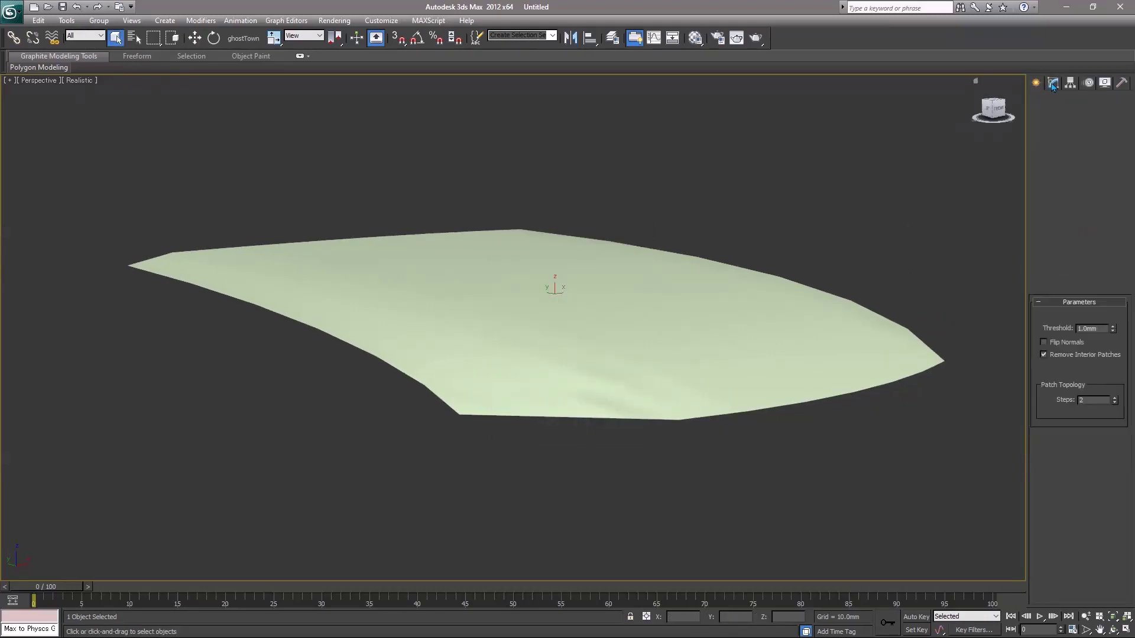
pyautogui.click(1040, 189)
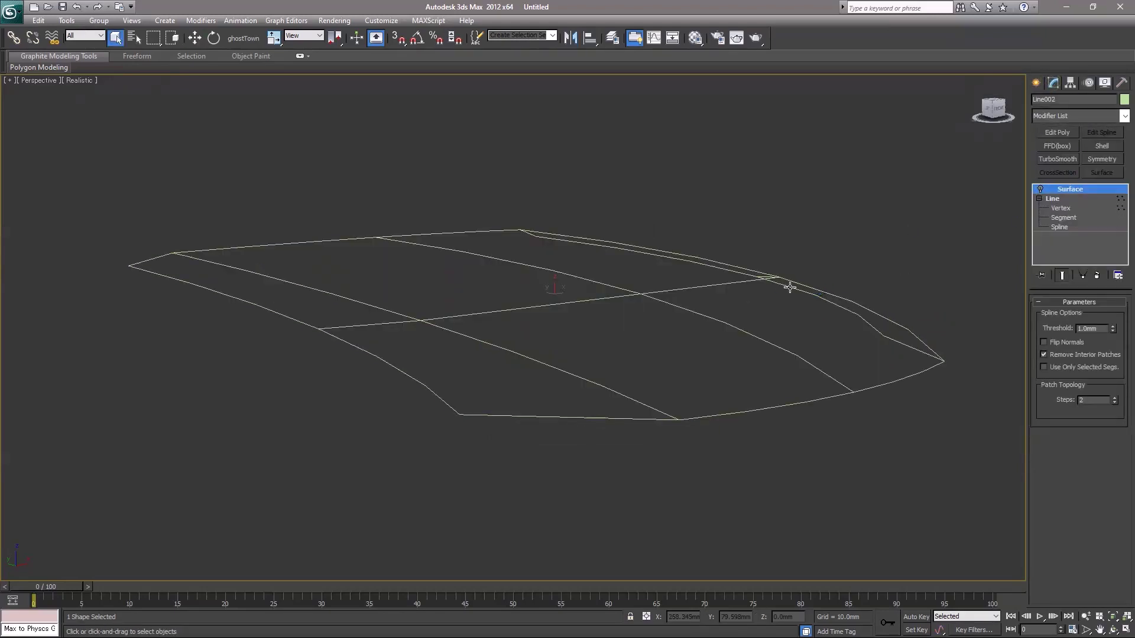
pyautogui.rightClick(728, 278)
pyautogui.moveTo(765, 370)
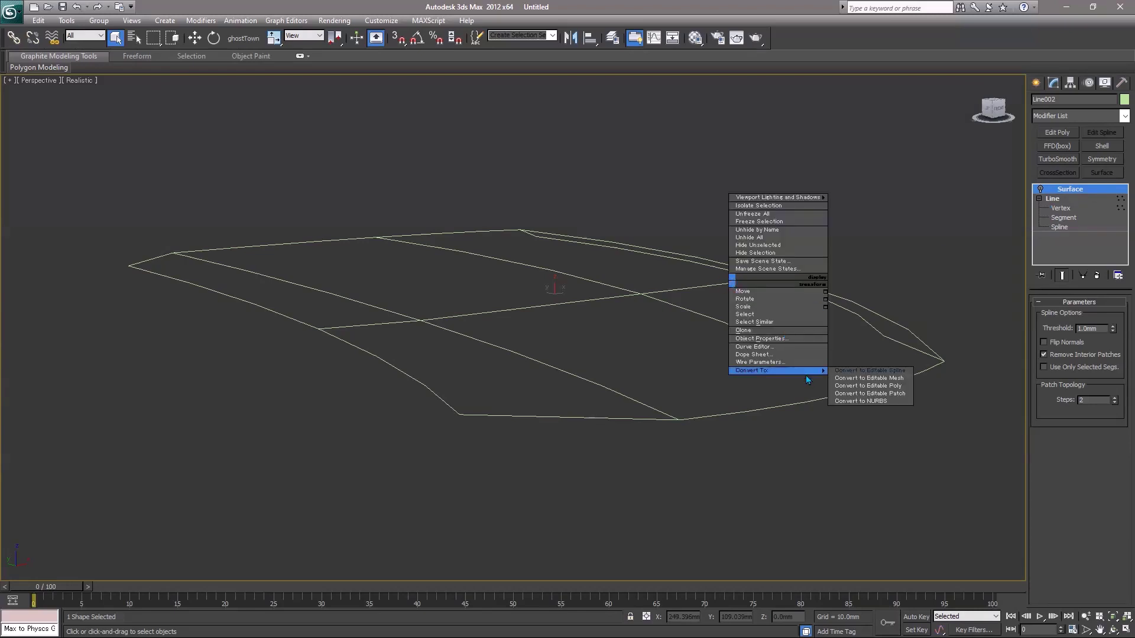
pyautogui.click(852, 370)
pyautogui.press('1')
pyautogui.rightClick(747, 307)
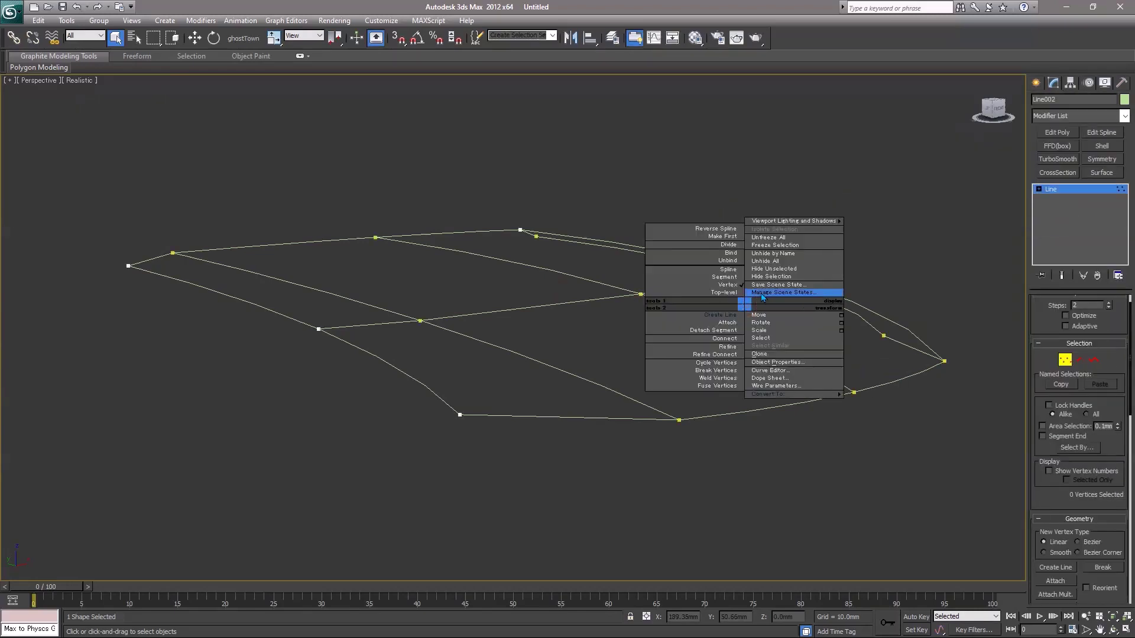
pyautogui.click(769, 280)
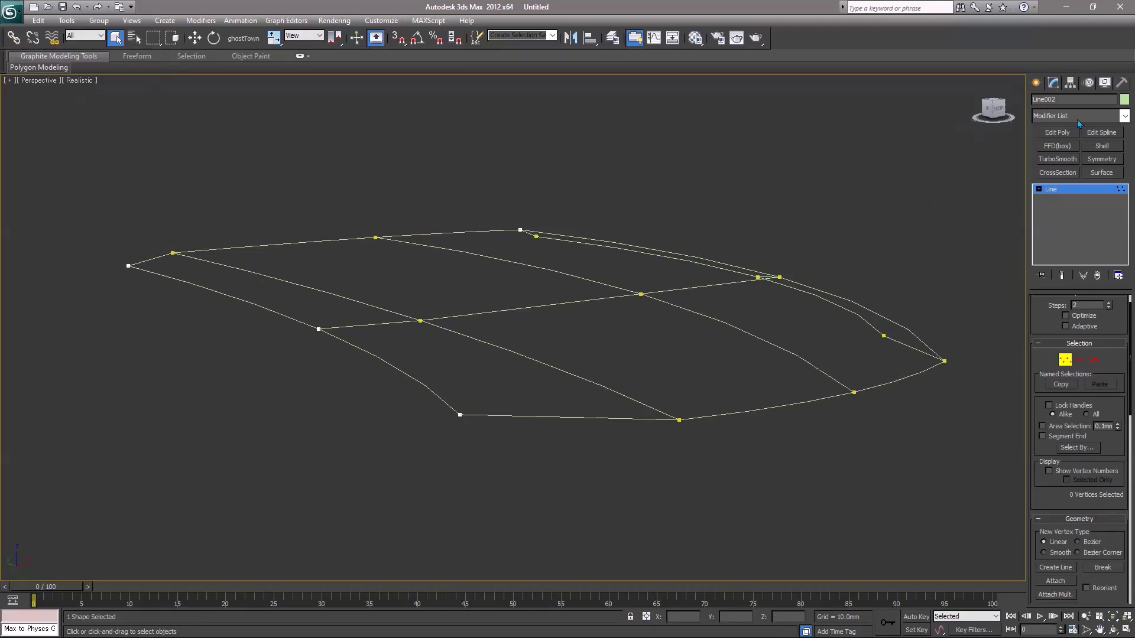
pyautogui.click(1039, 87)
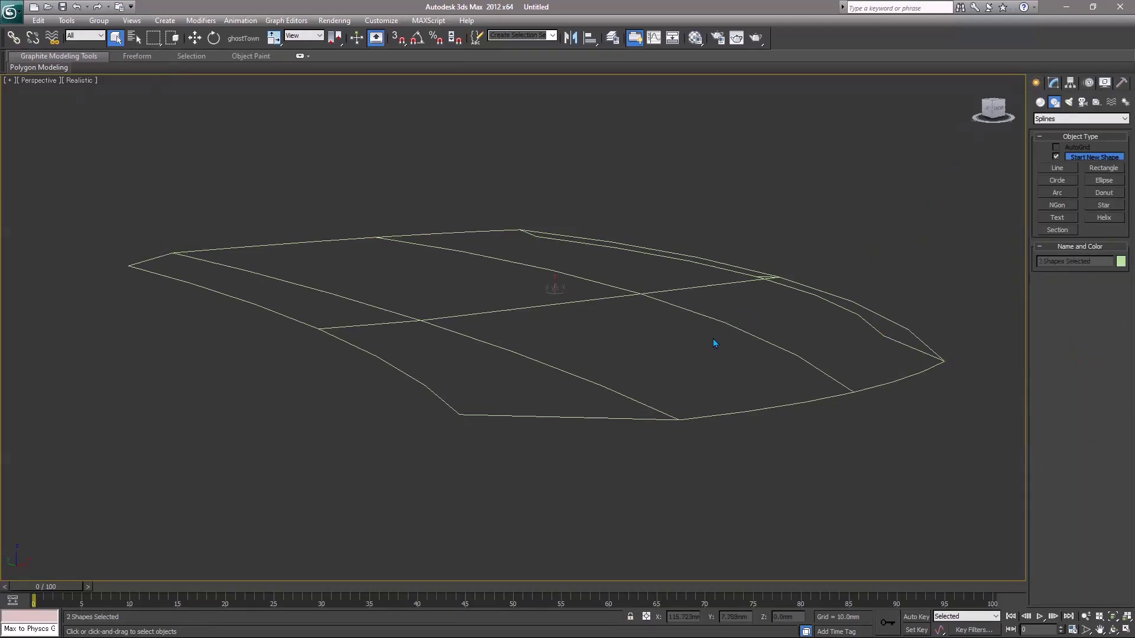
# - Attach the splines into one shape and enable its Surface modifier to form the patch
pyautogui.rightClick(722, 321)
pyautogui.click(745, 296)
pyautogui.click(1053, 84)
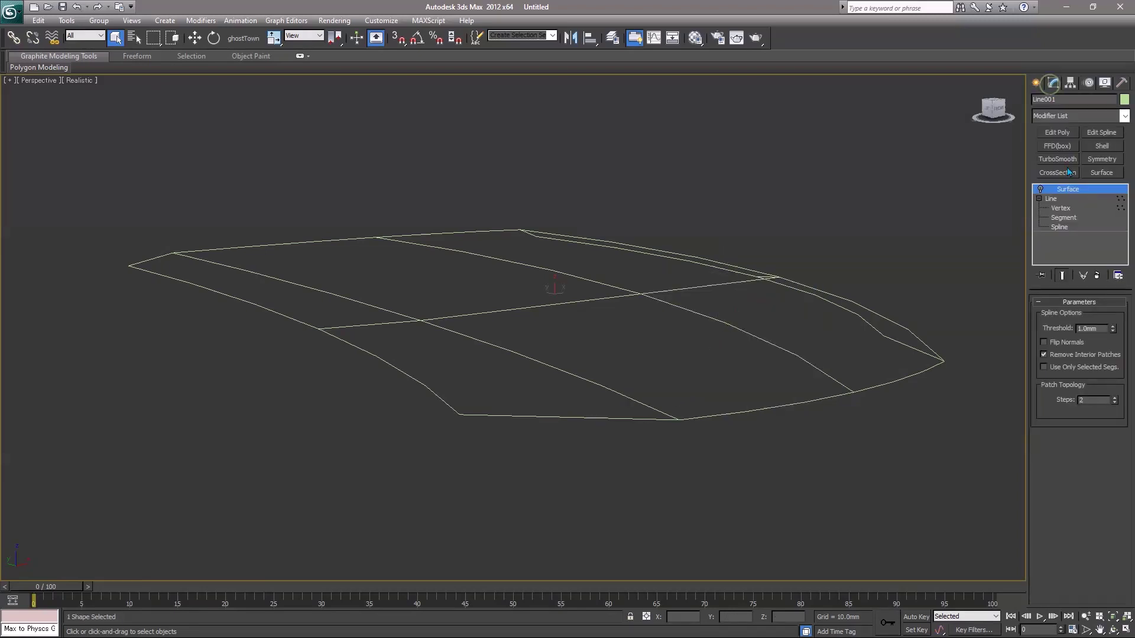
pyautogui.click(1041, 189)
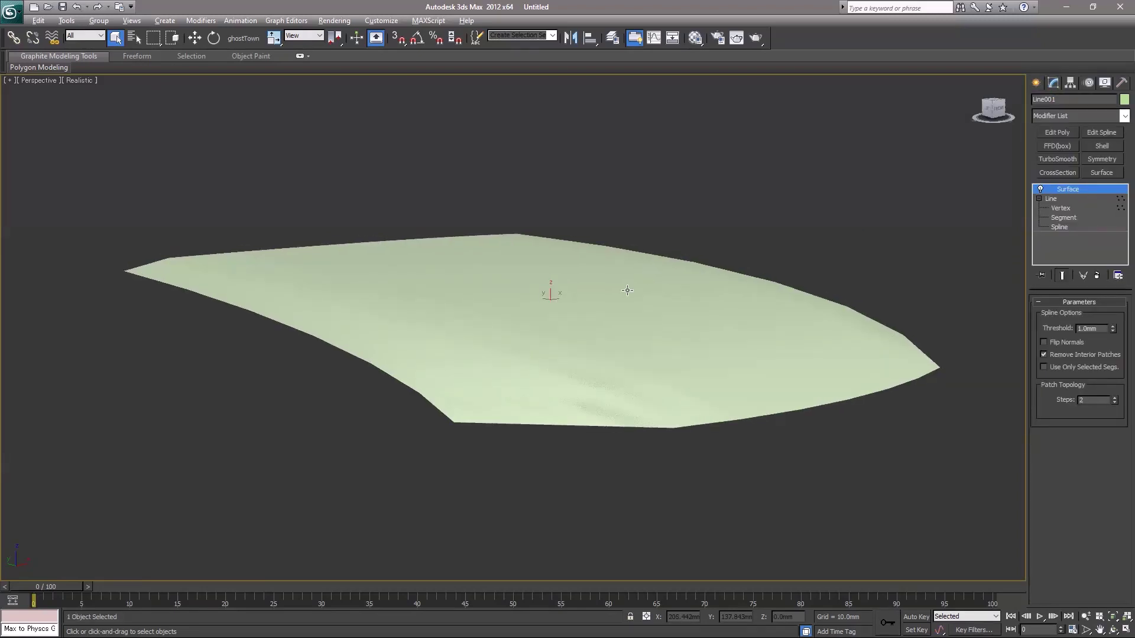
pyautogui.moveTo(626, 287)
pyautogui.keyDown('alt'); pyautogui.mouseDown(button='middle')
pyautogui.moveTo(646, 281)
pyautogui.moveTo(610, 256)
pyautogui.moveTo(615, 271)
pyautogui.moveTo(653, 278)
pyautogui.mouseUp(button='middle'); pyautogui.keyUp('alt')
# - Convert the surface to an Editable Poly with Edged Faces shown
pyautogui.rightClick(643, 296)
pyautogui.moveTo(674, 383)
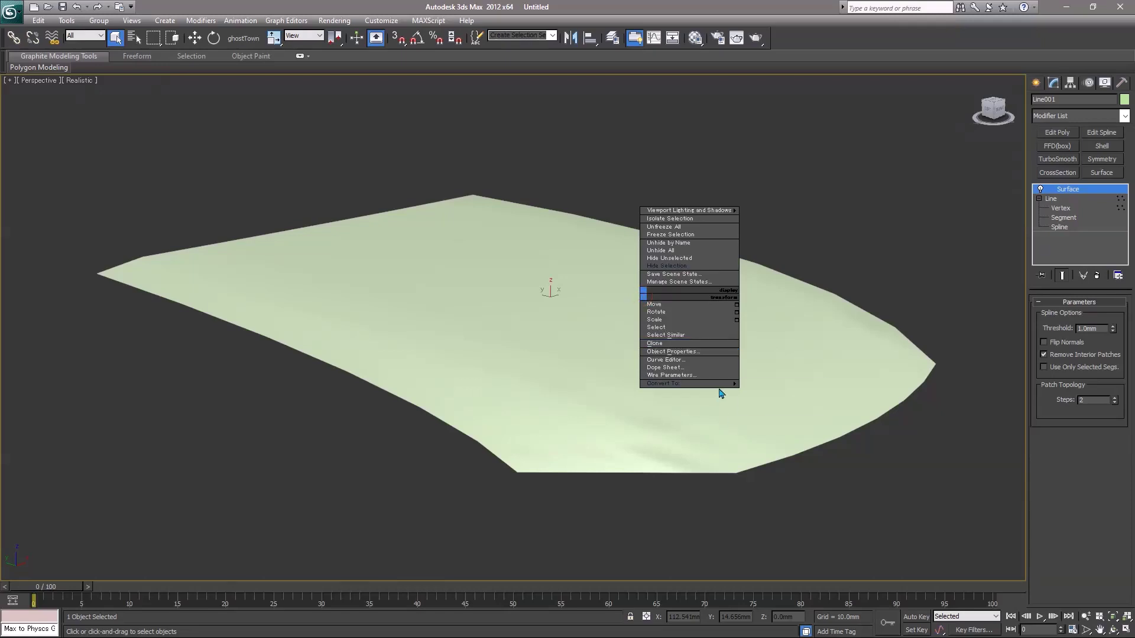
pyautogui.click(783, 395)
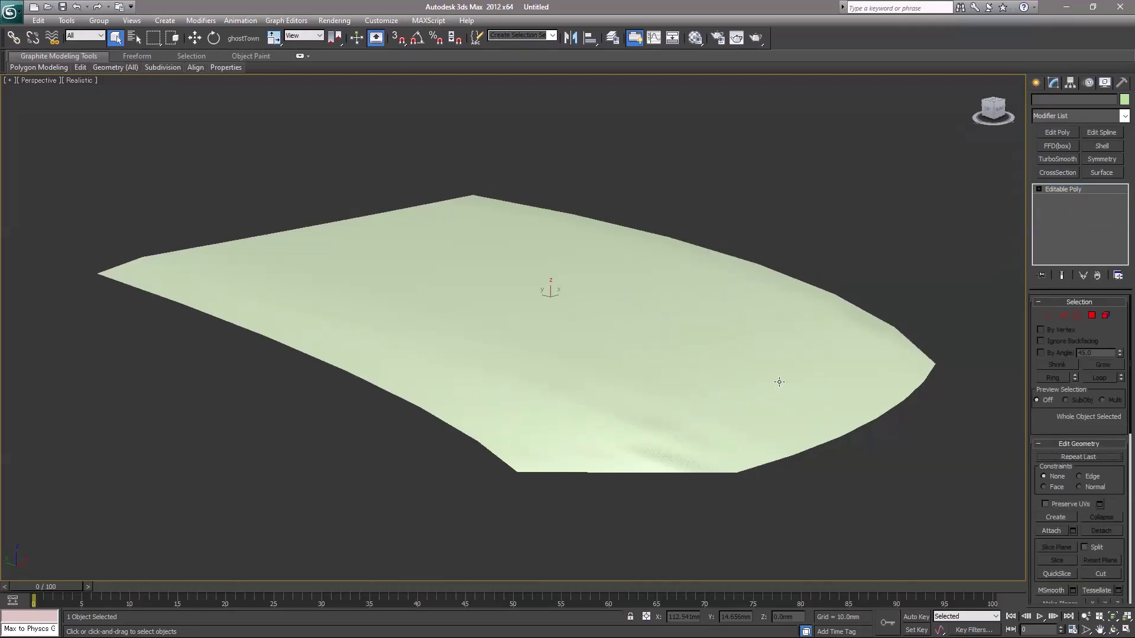
pyautogui.press('F4')
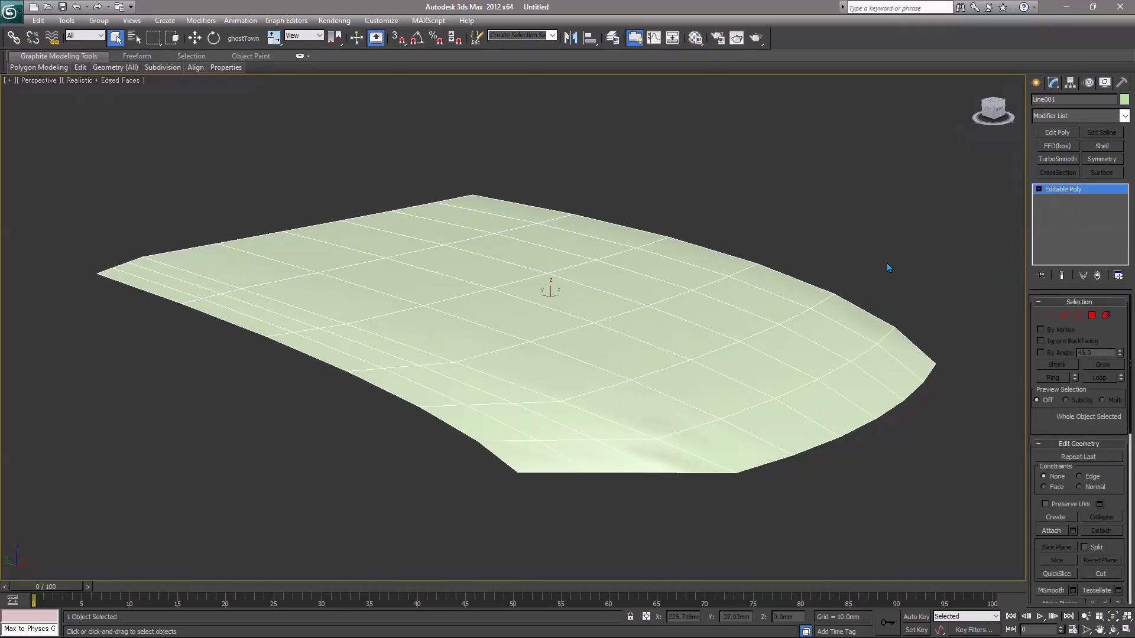
pyautogui.press('m')
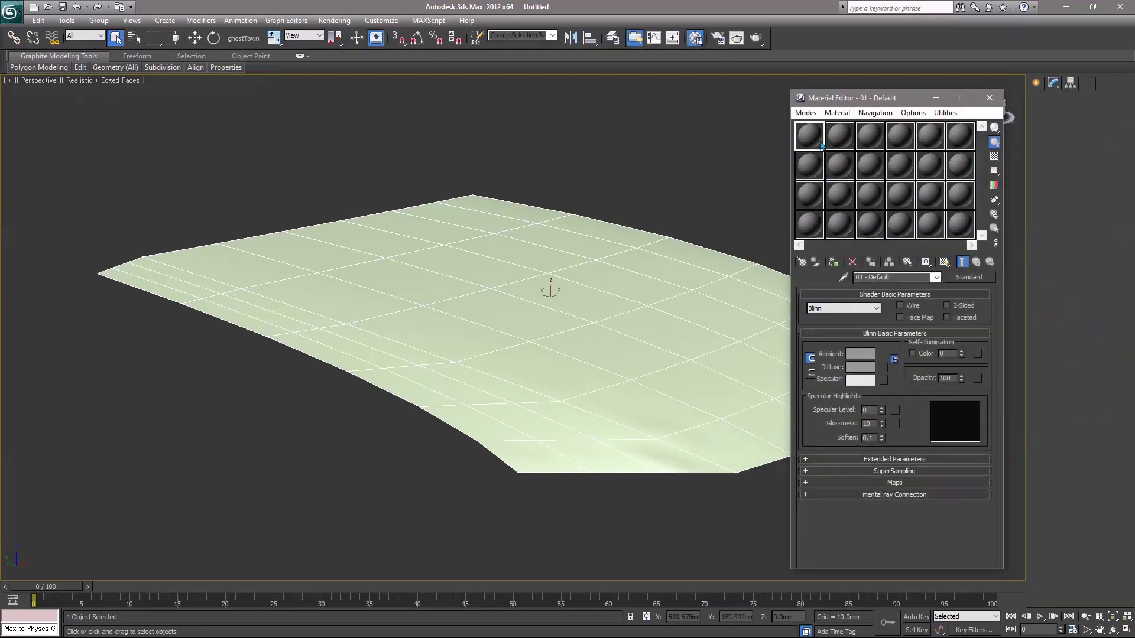
# - Apply a two-sided material with an orange-red diffuse colour and stronger, glossier highlights to the panel
pyautogui.moveTo(810, 136); pyautogui.dragTo(705, 292)
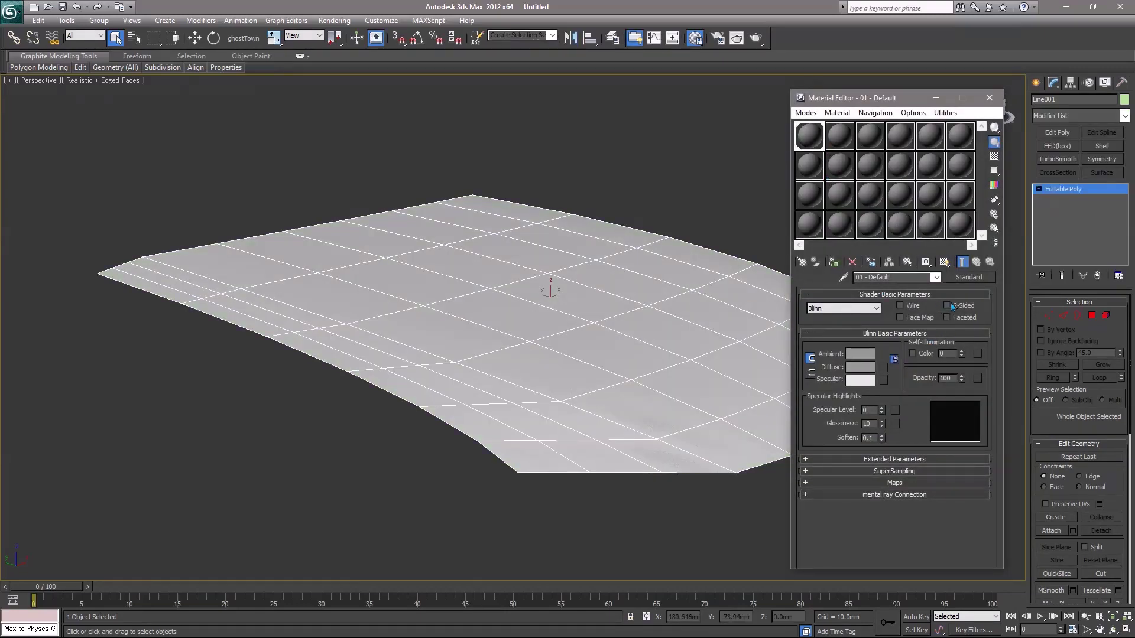
pyautogui.click(860, 368)
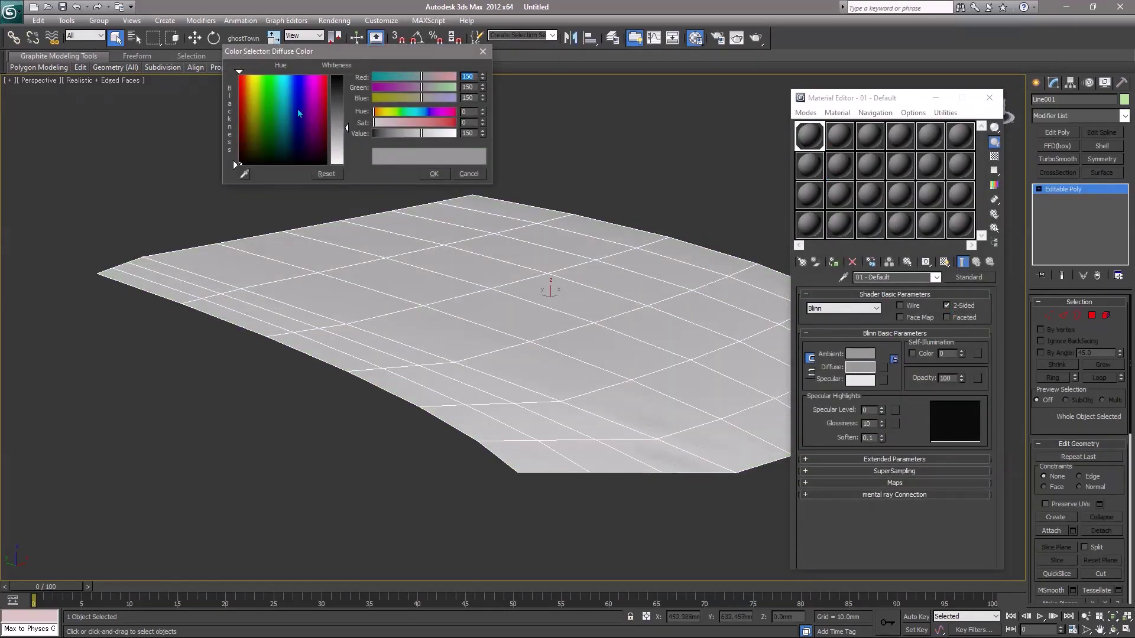
pyautogui.moveTo(297, 109); pyautogui.dragTo(242, 91)
pyautogui.moveTo(347, 118); pyautogui.dragTo(347, 80)
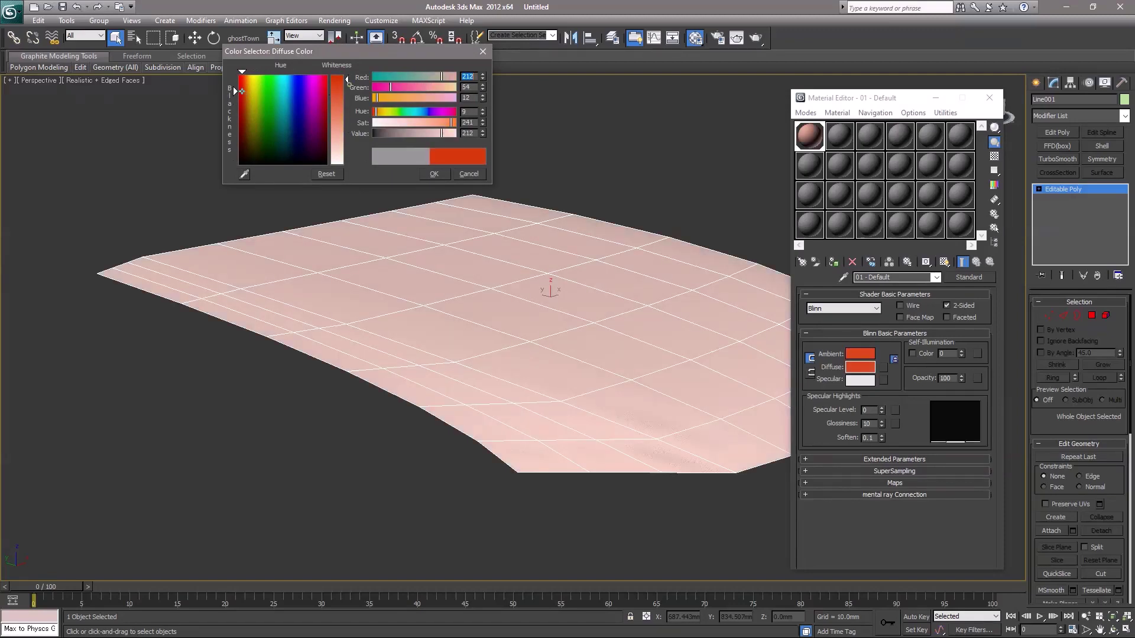
pyautogui.click(434, 174)
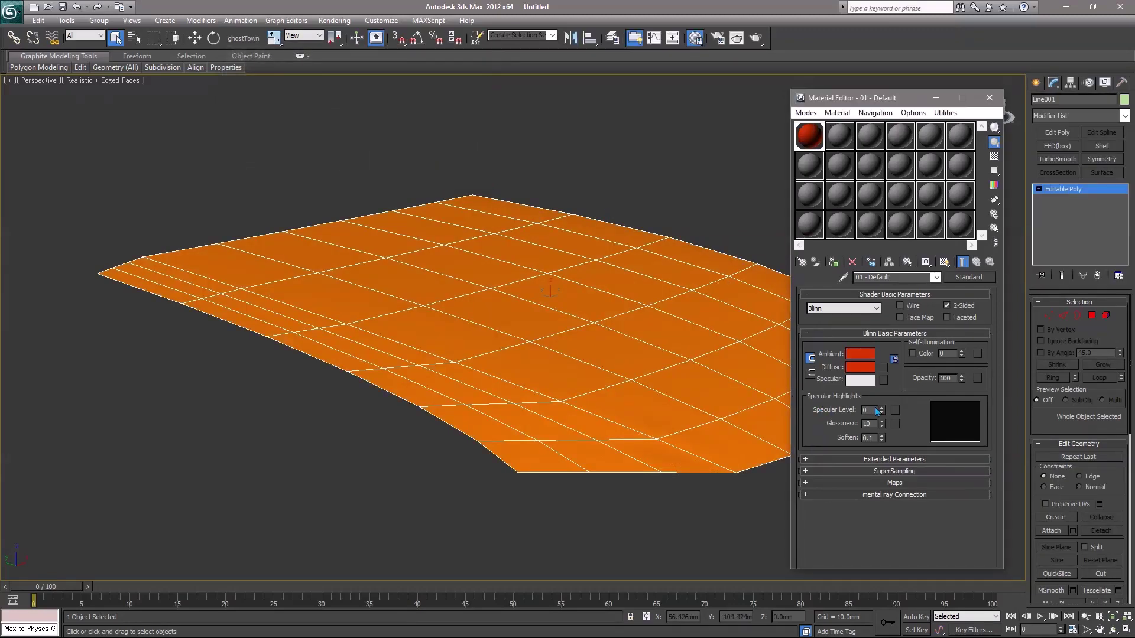
pyautogui.moveTo(881, 411)
pyautogui.mouseDown()
pyautogui.moveTo(881, 393)
pyautogui.moveTo(885, 414)
pyautogui.mouseUp()
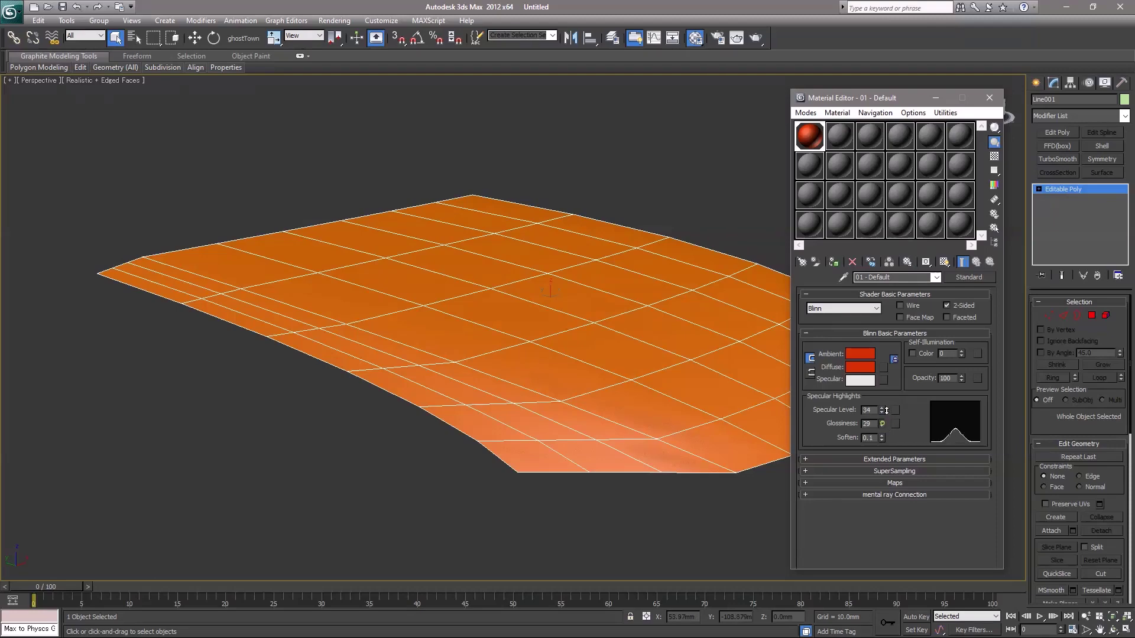
pyautogui.click(989, 97)
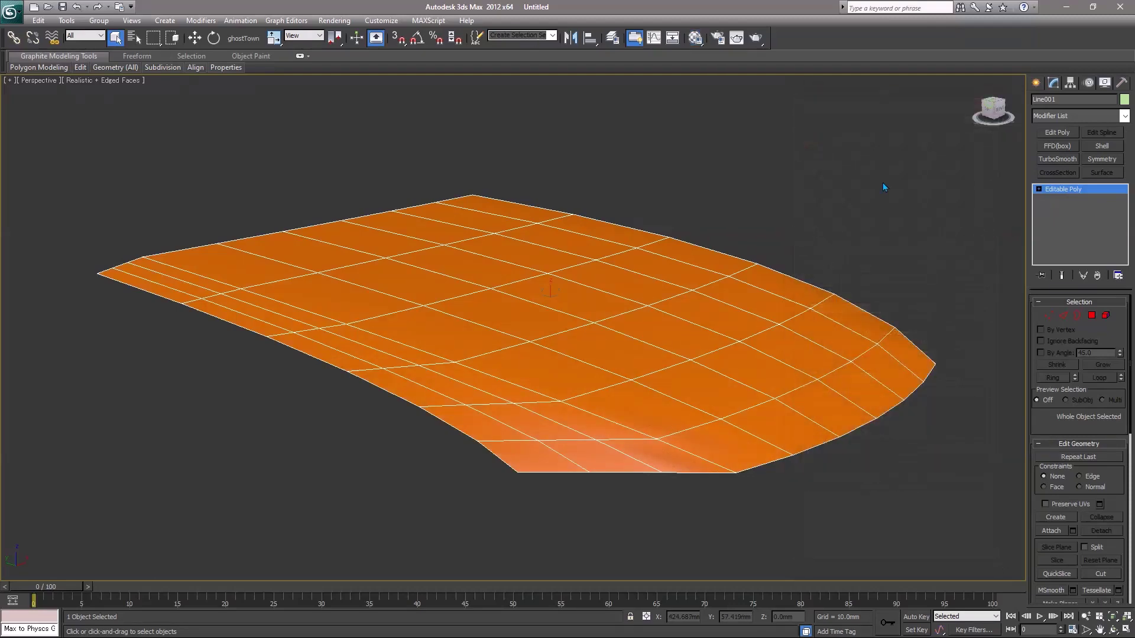
pyautogui.click(867, 181)
# - Add TurboSmooth to the orange panel and raise its iterations for a denser mesh
pyautogui.click(736, 291)
pyautogui.click(1053, 158)
pyautogui.click(1118, 321)
pyautogui.click(894, 223)
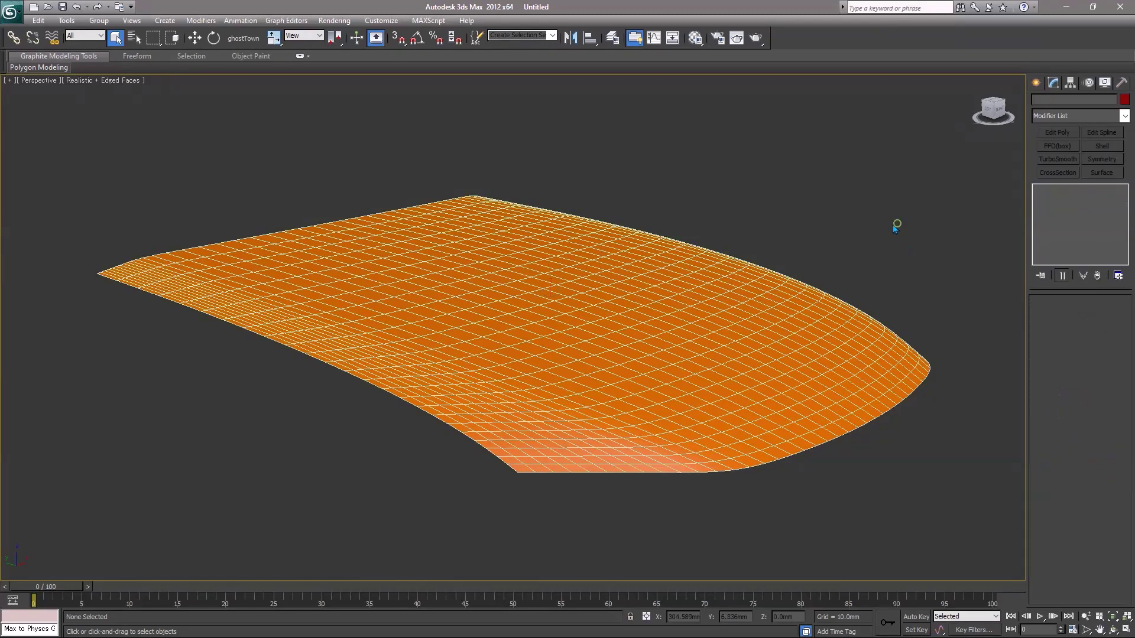
pyautogui.press('F4')
pyautogui.scroll(3, 643, 245)
pyautogui.scroll(-1, 598, 243)
pyautogui.scroll(-2, 753, 266)
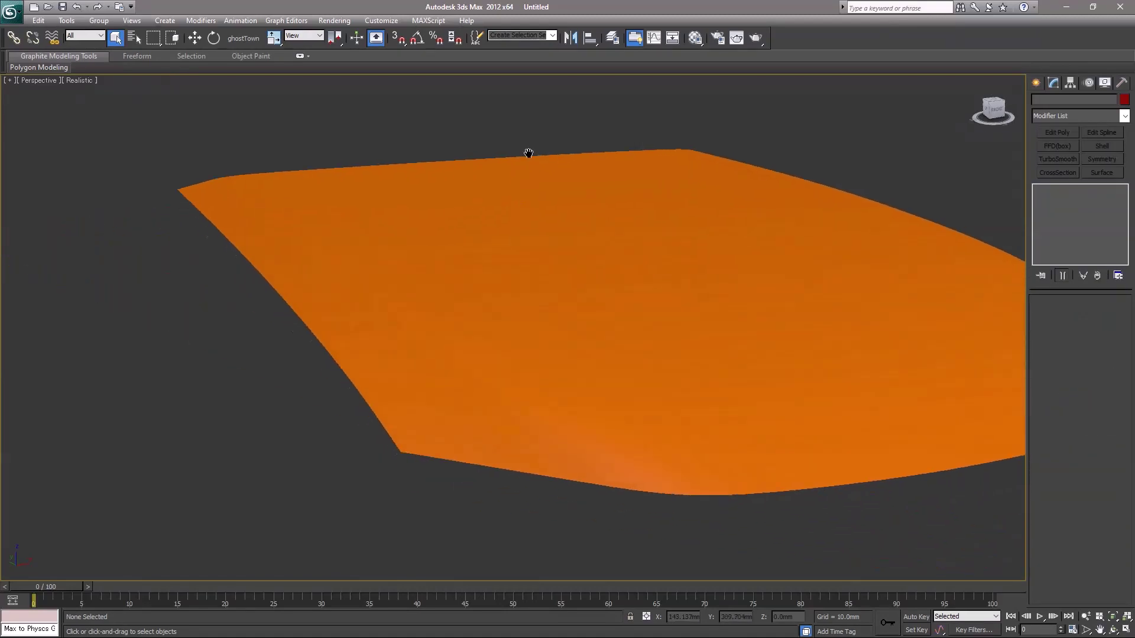
pyautogui.scroll(-1, 527, 152)
pyautogui.press('F4')
# - At the Editable Poly polygon level, select the main panel polygons in the front view
pyautogui.click(652, 256)
pyautogui.click(1038, 199)
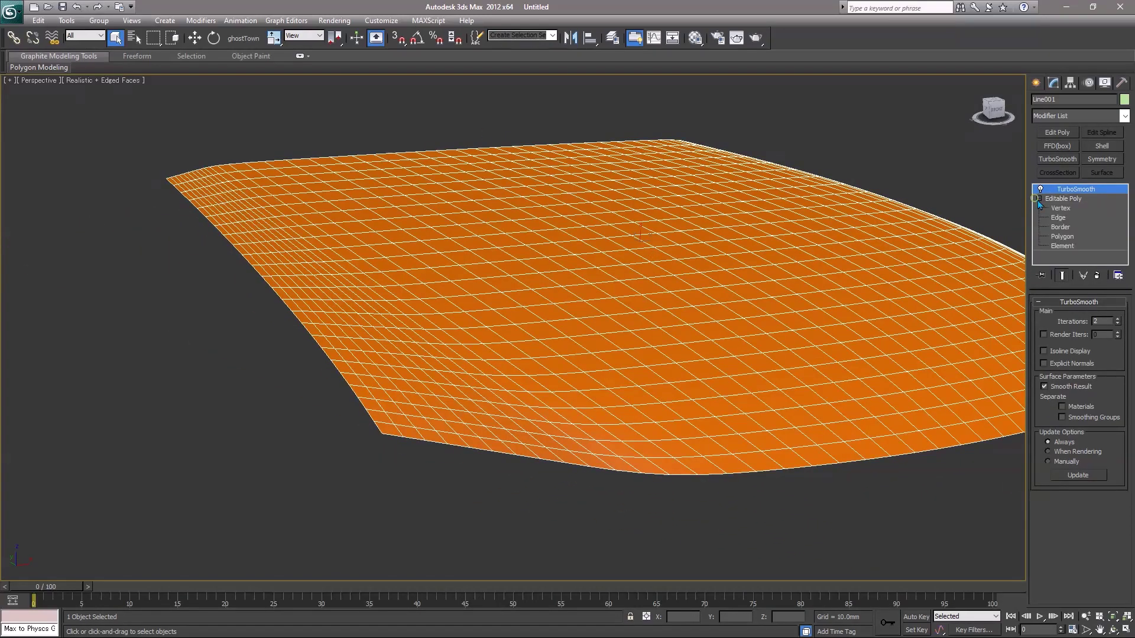
pyautogui.click(1057, 236)
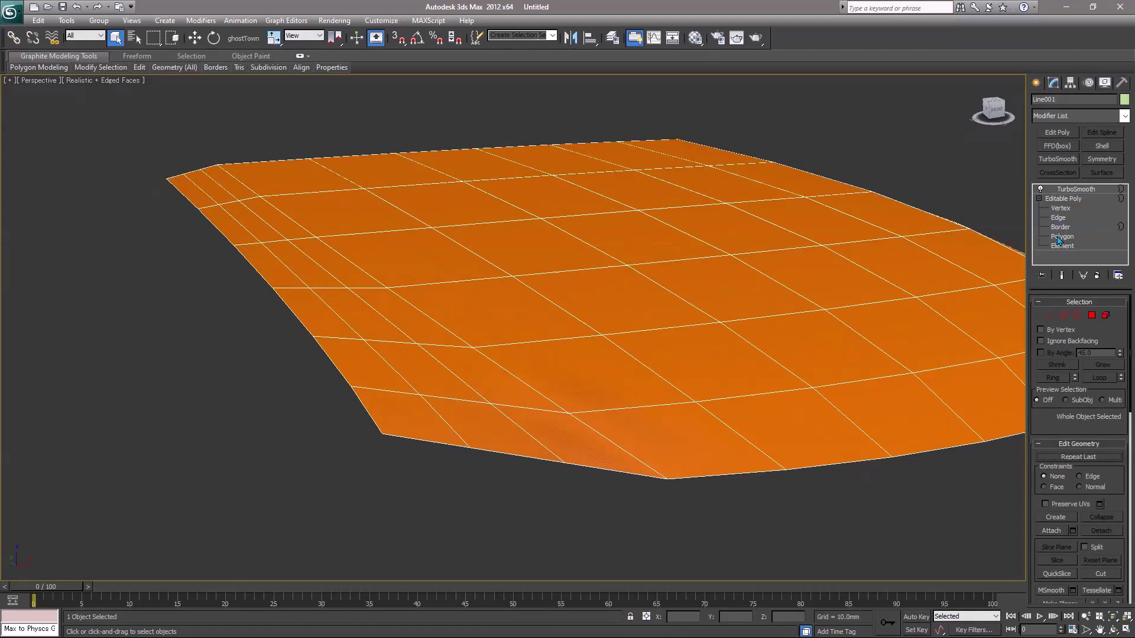
pyautogui.click(709, 425)
pyautogui.keyDown('shift'); pyautogui.click(639, 379); pyautogui.keyUp('shift')
pyautogui.moveTo(615, 349)
pyautogui.keyDown('alt'); pyautogui.mouseDown(button='middle')
pyautogui.moveTo(689, 324)
pyautogui.moveTo(629, 332)
pyautogui.mouseUp(button='middle'); pyautogui.keyUp('alt')
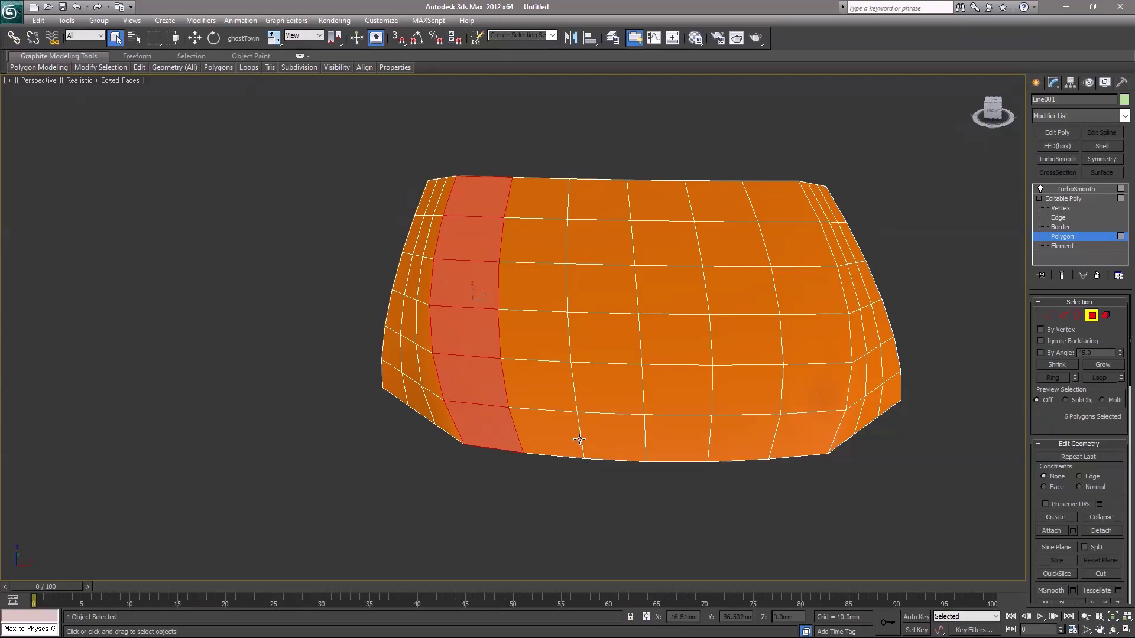
pyautogui.press('f')
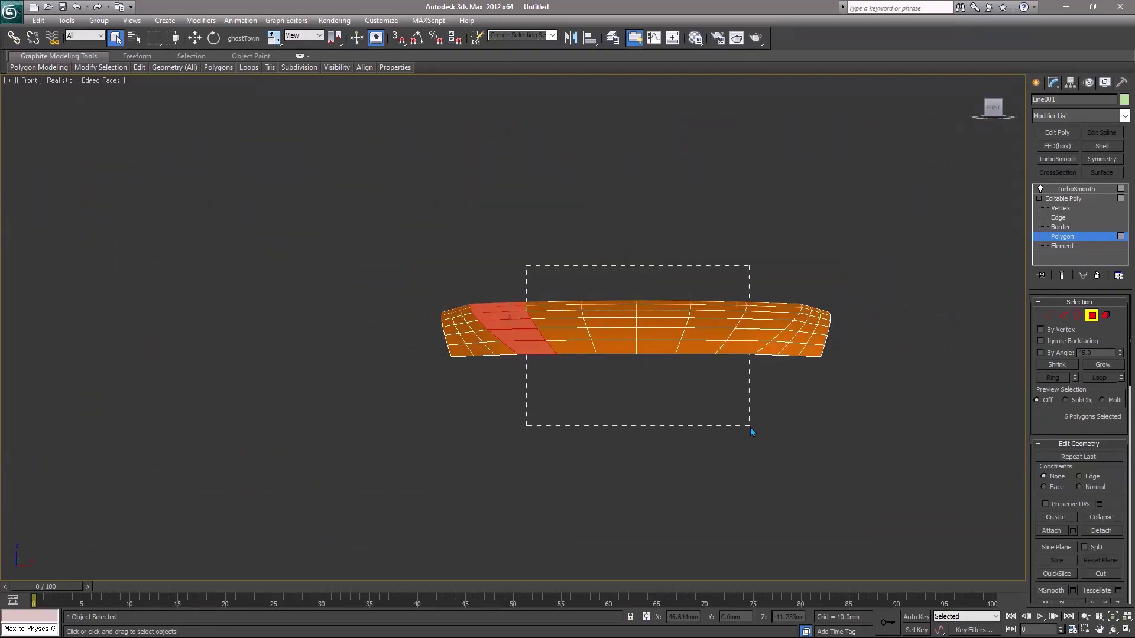
pyautogui.moveTo(742, 426); pyautogui.dragTo(750, 427)
pyautogui.keyDown('ctrl'); pyautogui.click(518, 317); pyautogui.keyUp('ctrl')
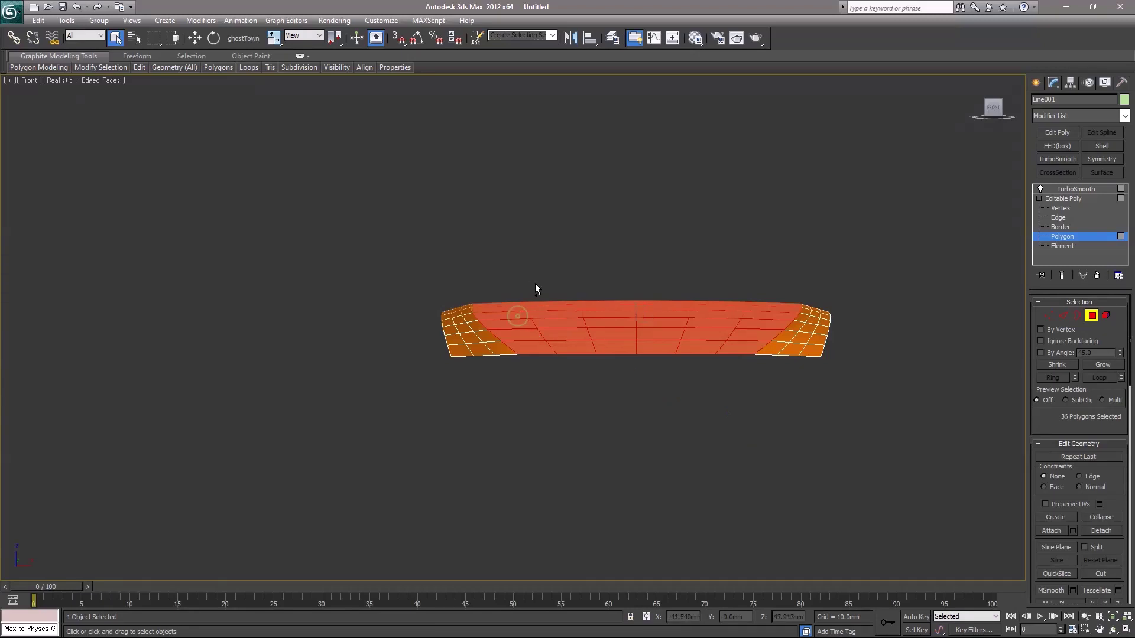
# - Assign the selected polygons to smoothing group 2 and return to the TurboSmooth level
pyautogui.press('p')
pyautogui.keyDown('alt'); pyautogui.moveTo(535, 299); pyautogui.dragTo(596, 326, button='middle'); pyautogui.keyUp('alt')
pyautogui.scroll(3, 596, 326)
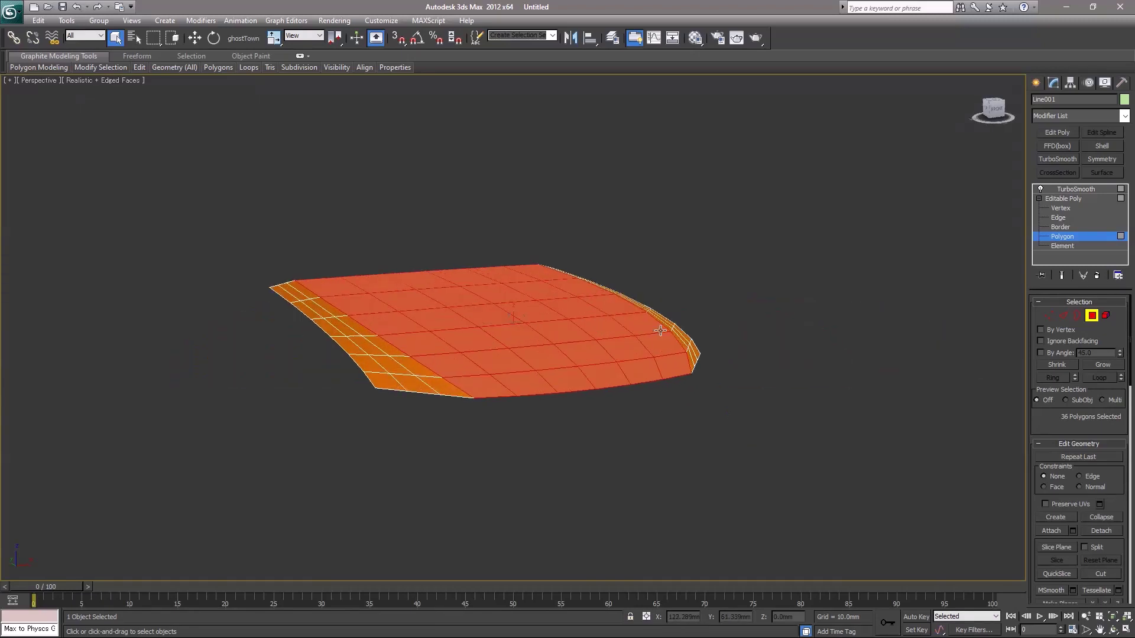
pyautogui.click(1055, 444)
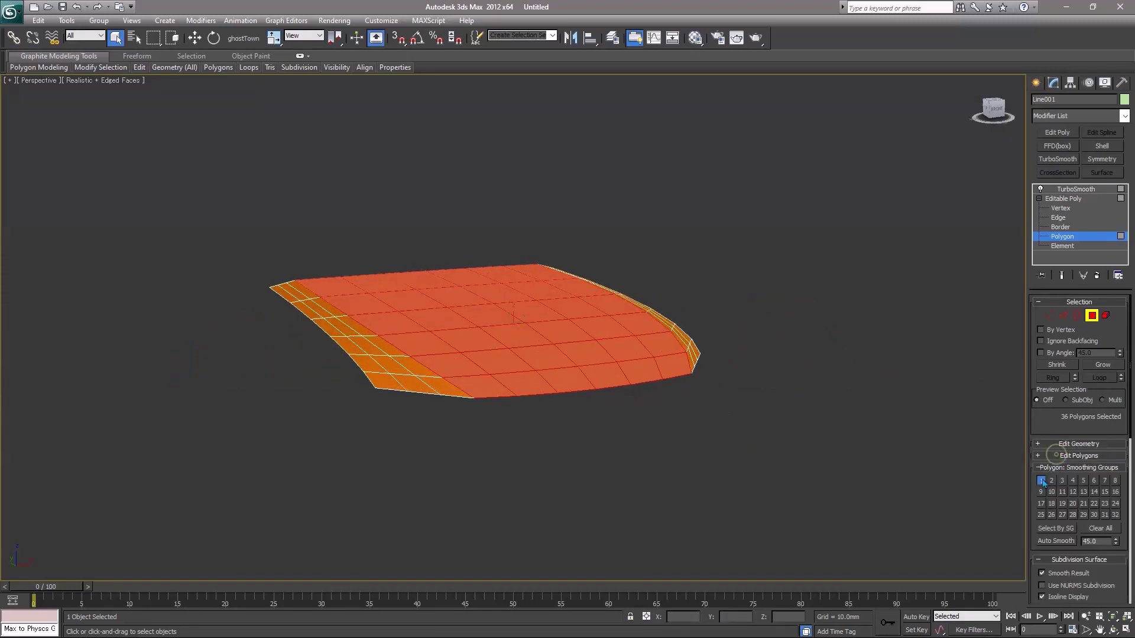
pyautogui.click(802, 443)
pyautogui.hotkey('shift', 'z')
pyautogui.hotkey('shift', 'z')
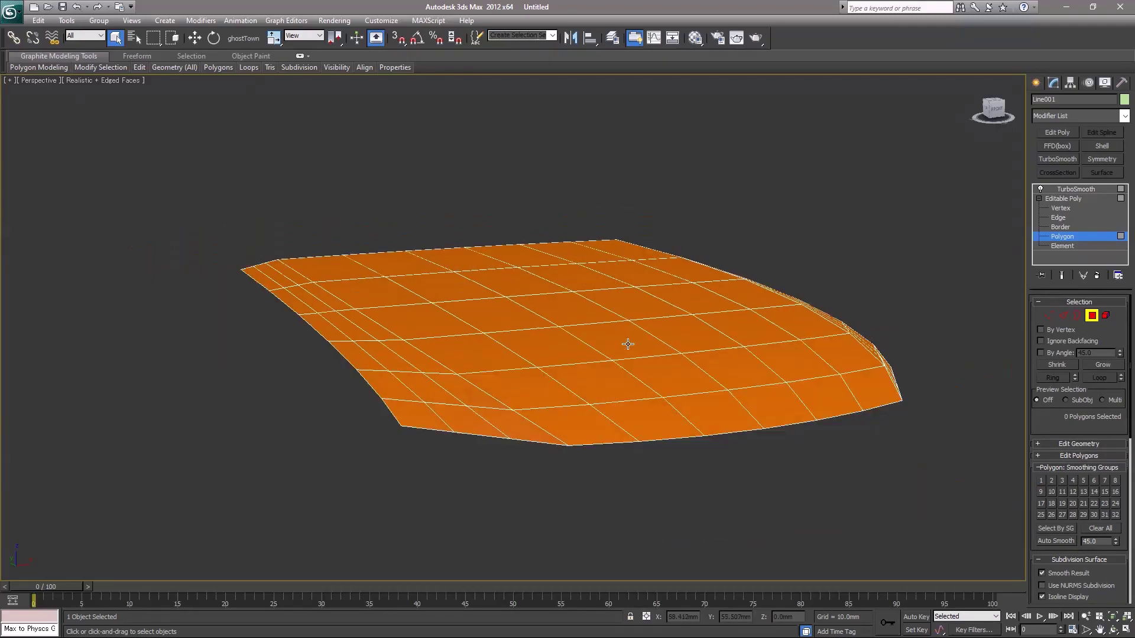
pyautogui.hotkey('ctrl', 'z')
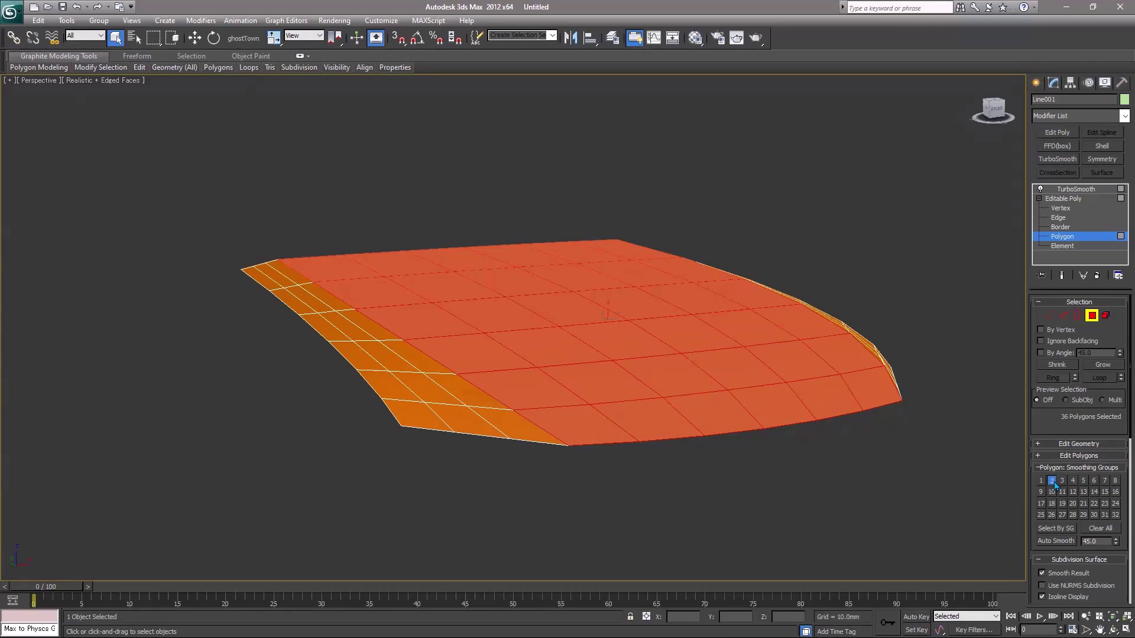
pyautogui.click(1068, 468)
pyautogui.click(689, 457)
pyautogui.click(1076, 188)
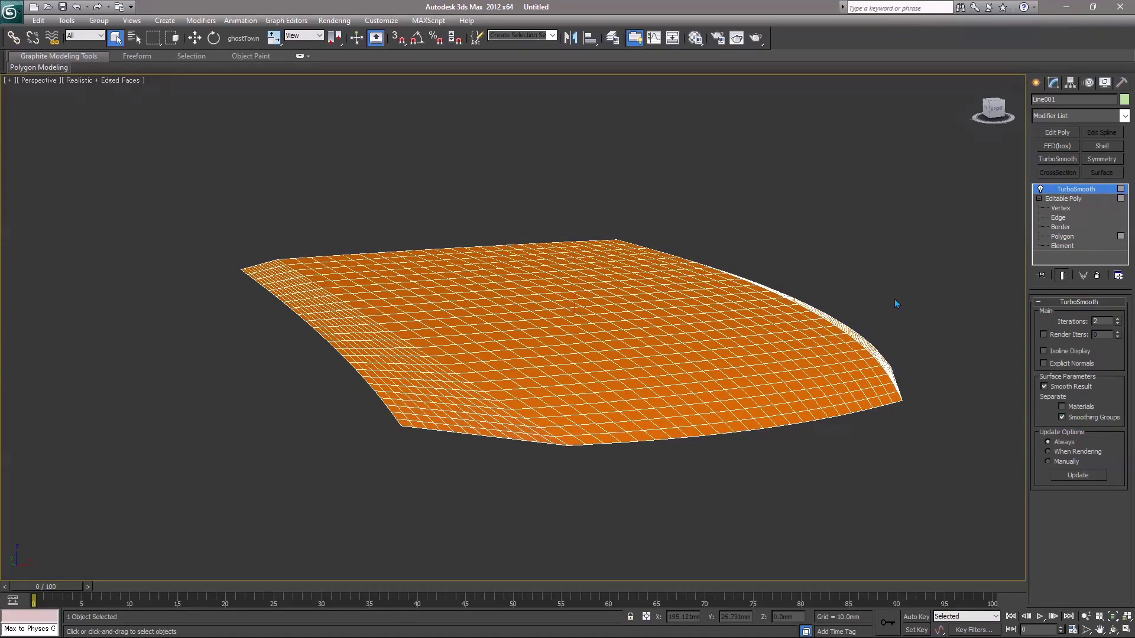
pyautogui.click(869, 207)
pyautogui.press('F4')
pyautogui.moveTo(590, 302)
pyautogui.keyDown('alt'); pyautogui.mouseDown(button='middle')
pyautogui.moveTo(577, 263)
pyautogui.moveTo(648, 291)
pyautogui.moveTo(662, 331)
pyautogui.moveTo(653, 317)
pyautogui.moveTo(641, 334)
pyautogui.moveTo(622, 307)
pyautogui.moveTo(473, 306)
pyautogui.moveTo(588, 312)
pyautogui.moveTo(627, 299)
pyautogui.mouseUp(button='middle'); pyautogui.keyUp('alt')
pyautogui.scroll(2, 585, 269)
pyautogui.scroll(2, 588, 268)
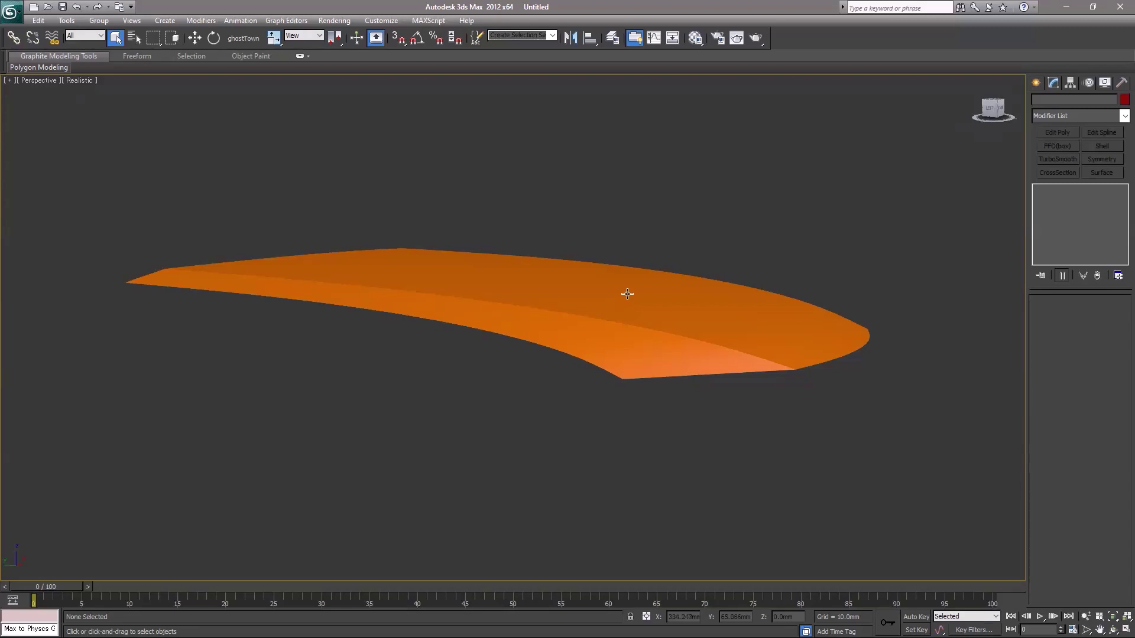